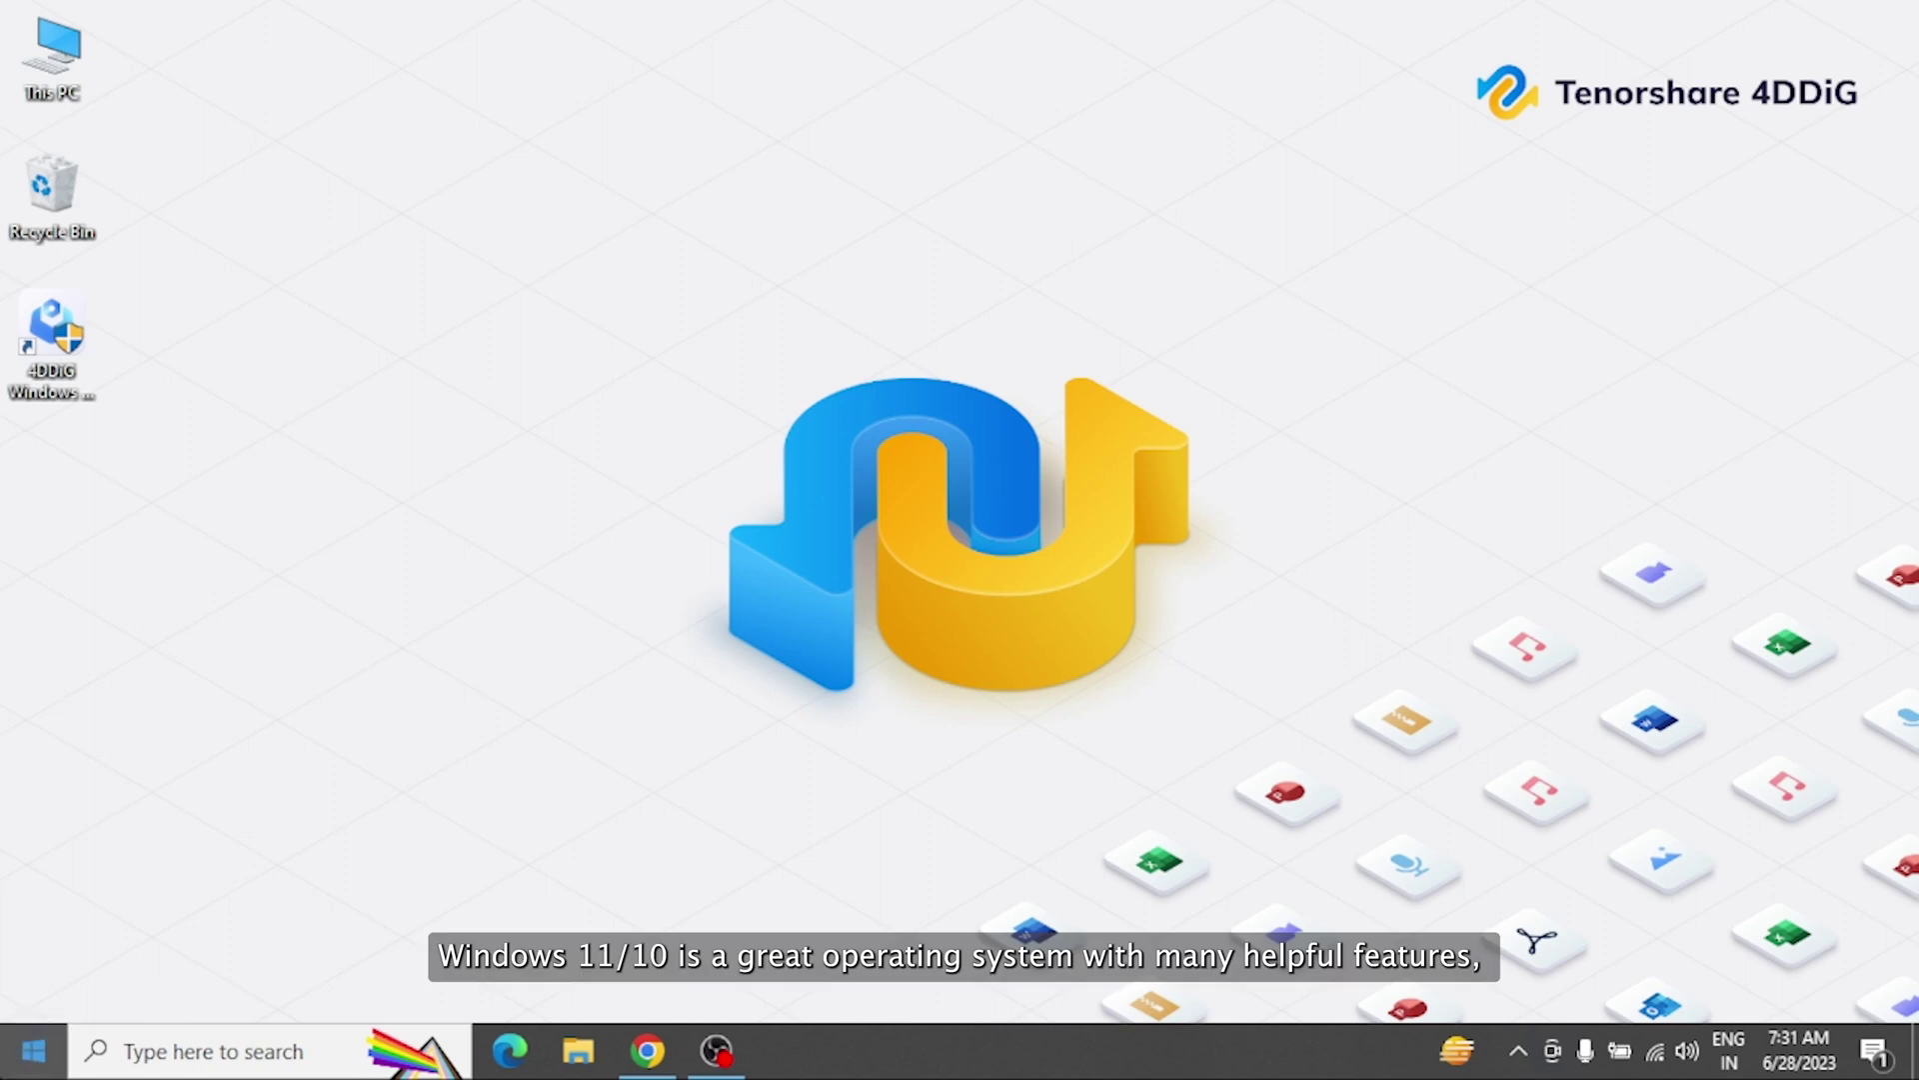
Step: Run sfc /scannow in a Command Prompt launched as administrator from search
click(33, 1051)
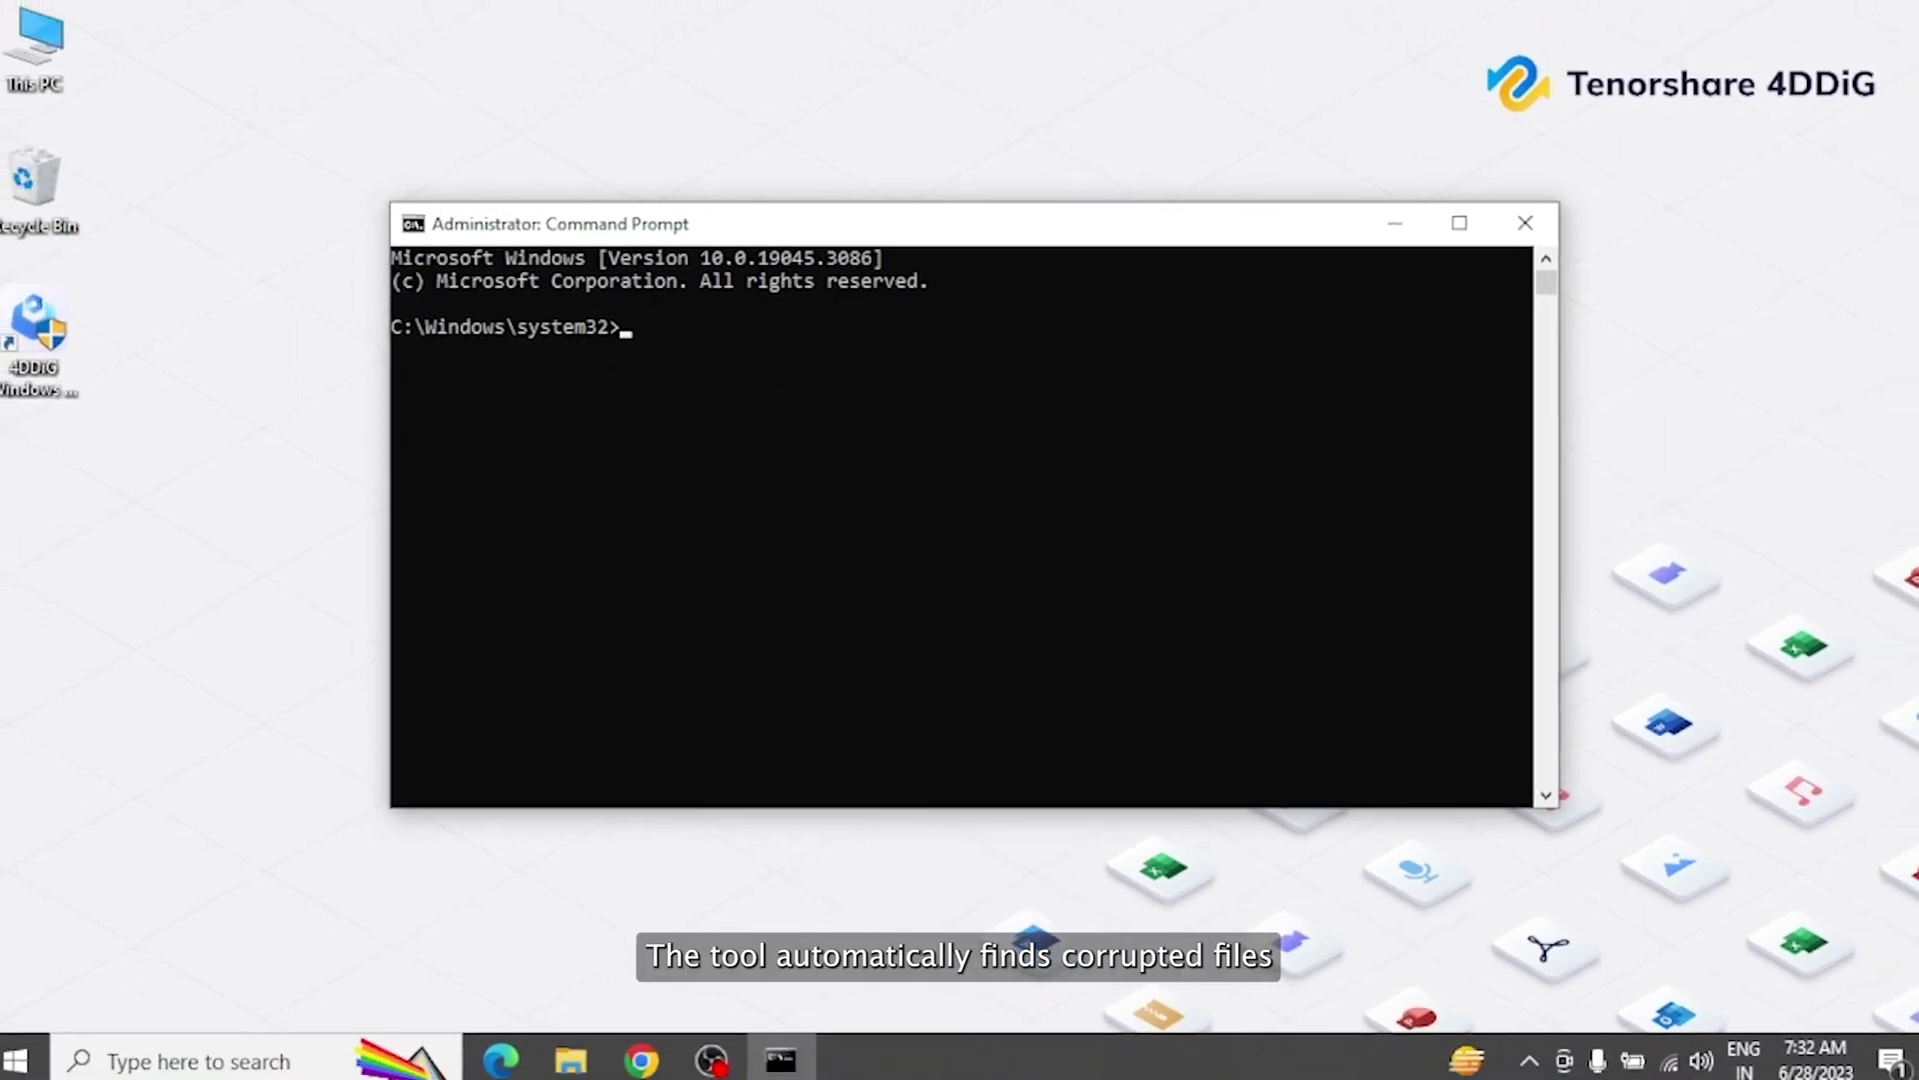
text(sfc)
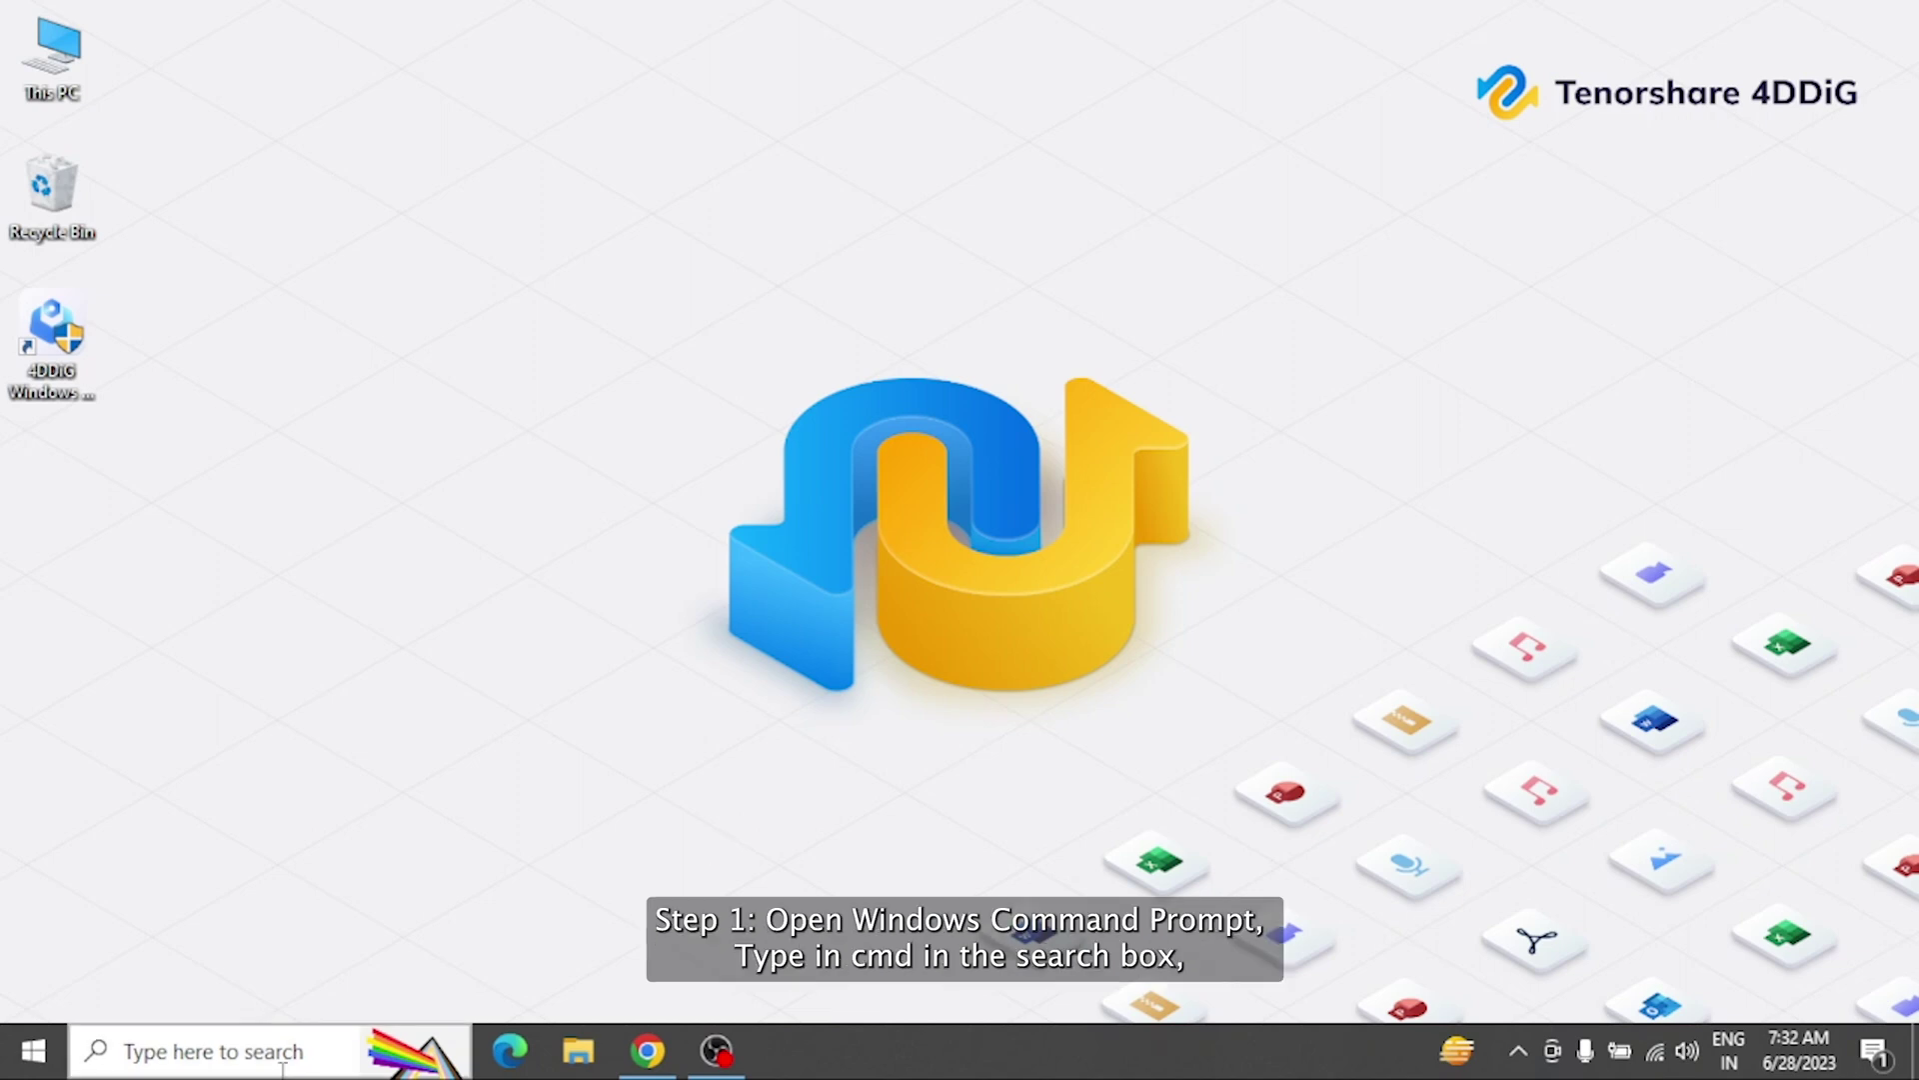
click(253, 1052)
text(cm)
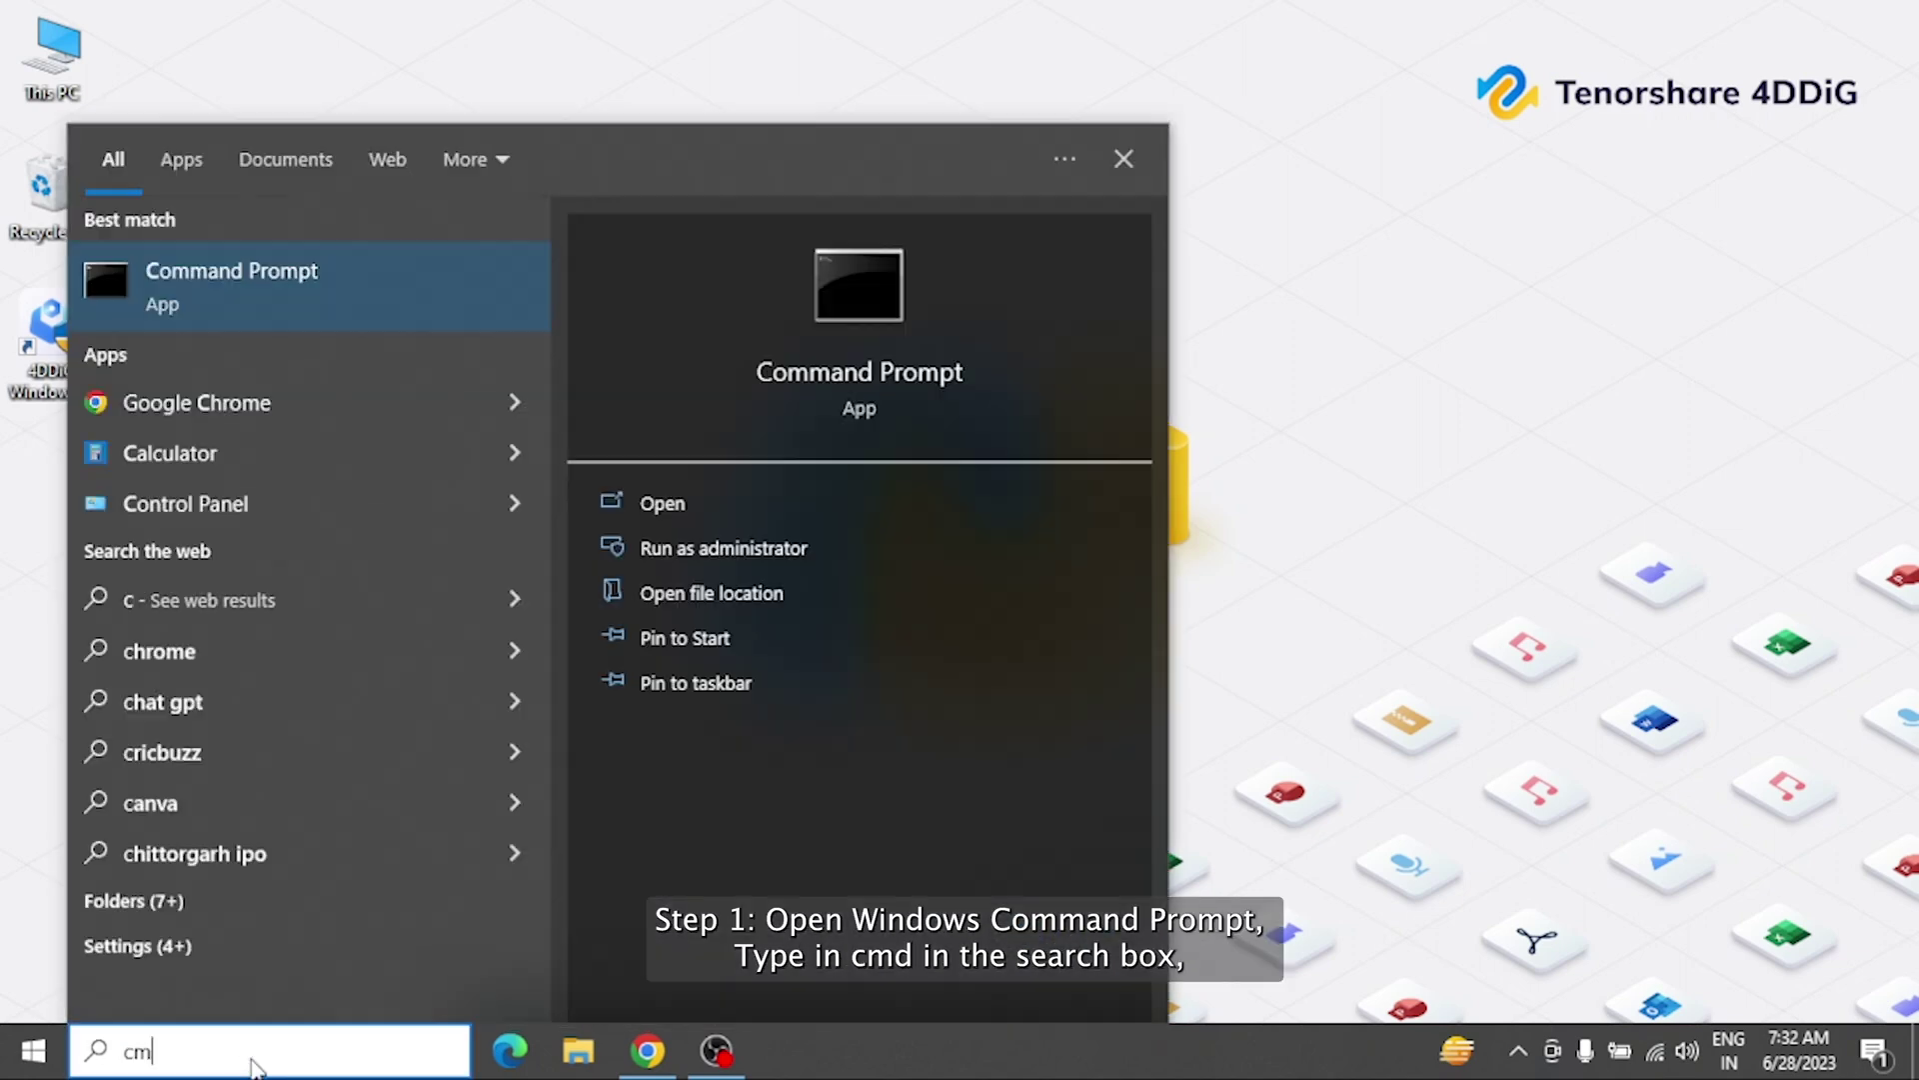
text(d)
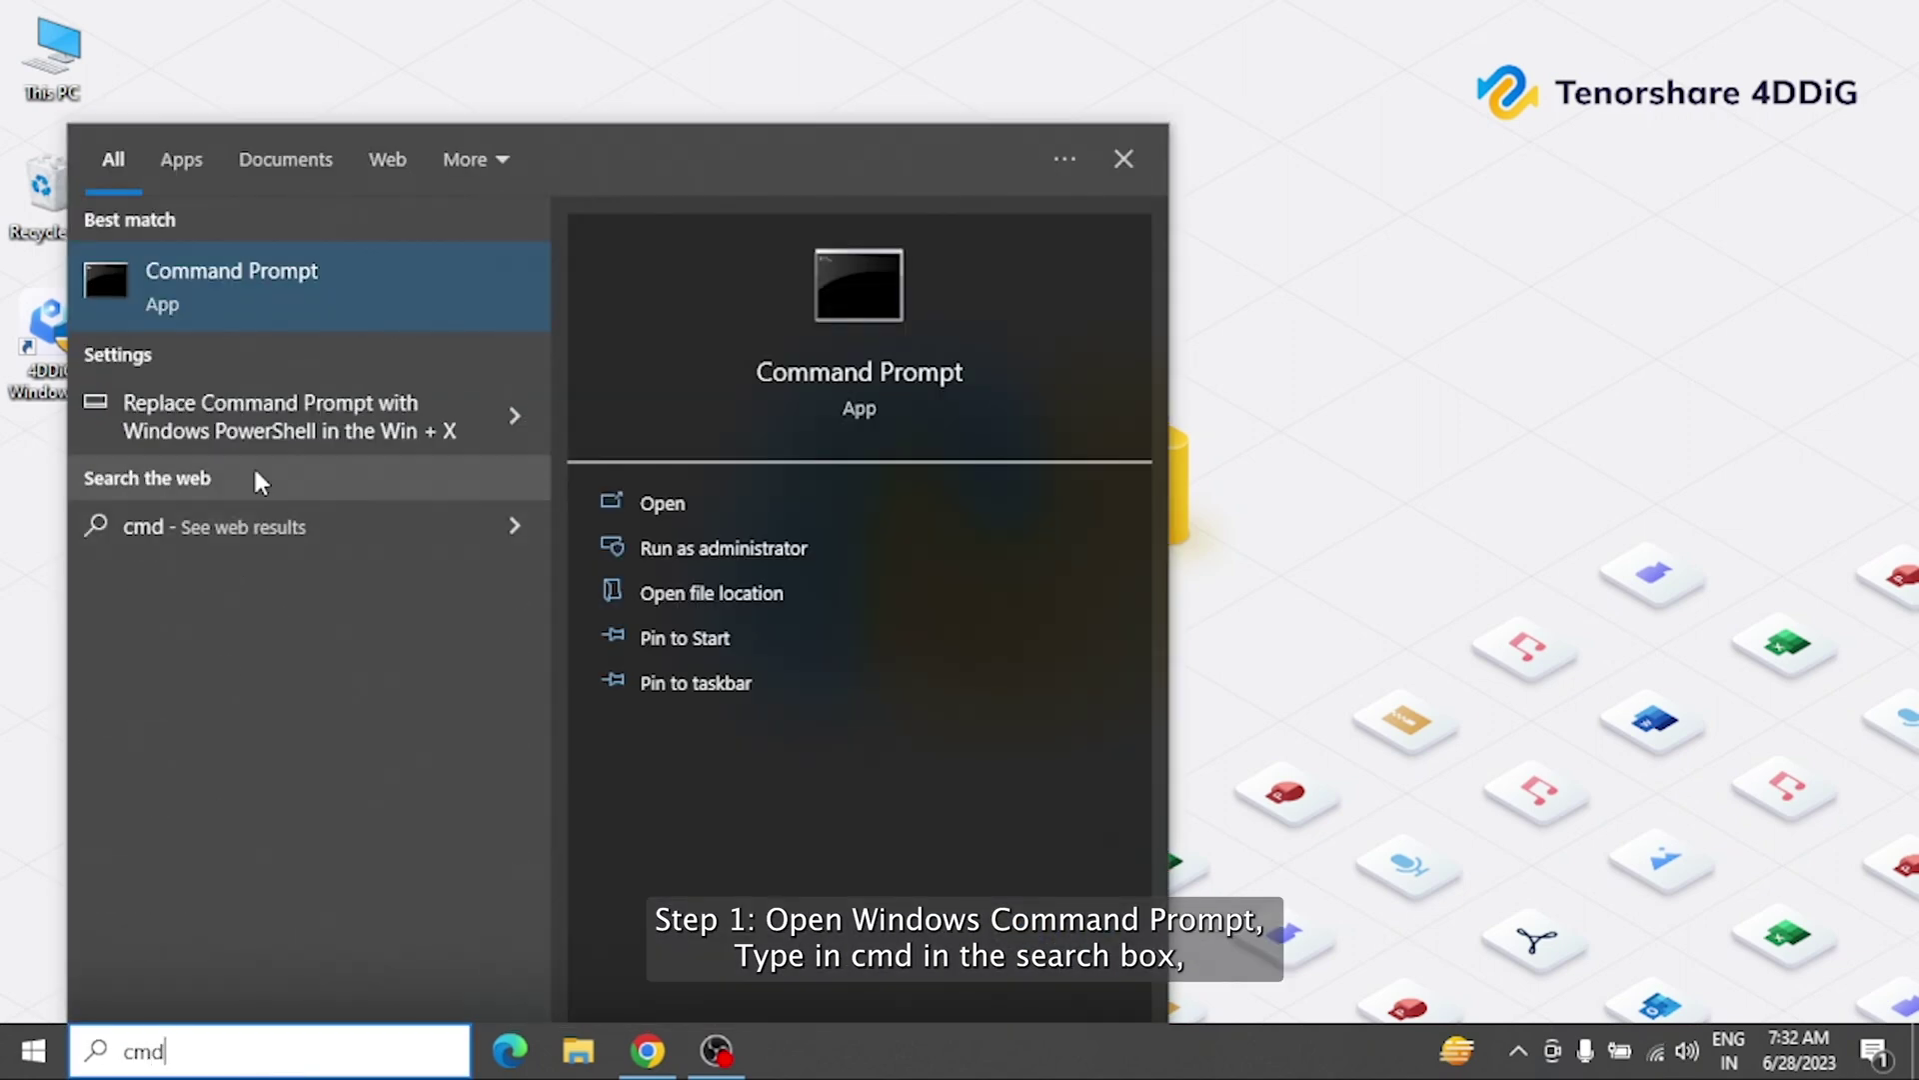
right_click(307, 274)
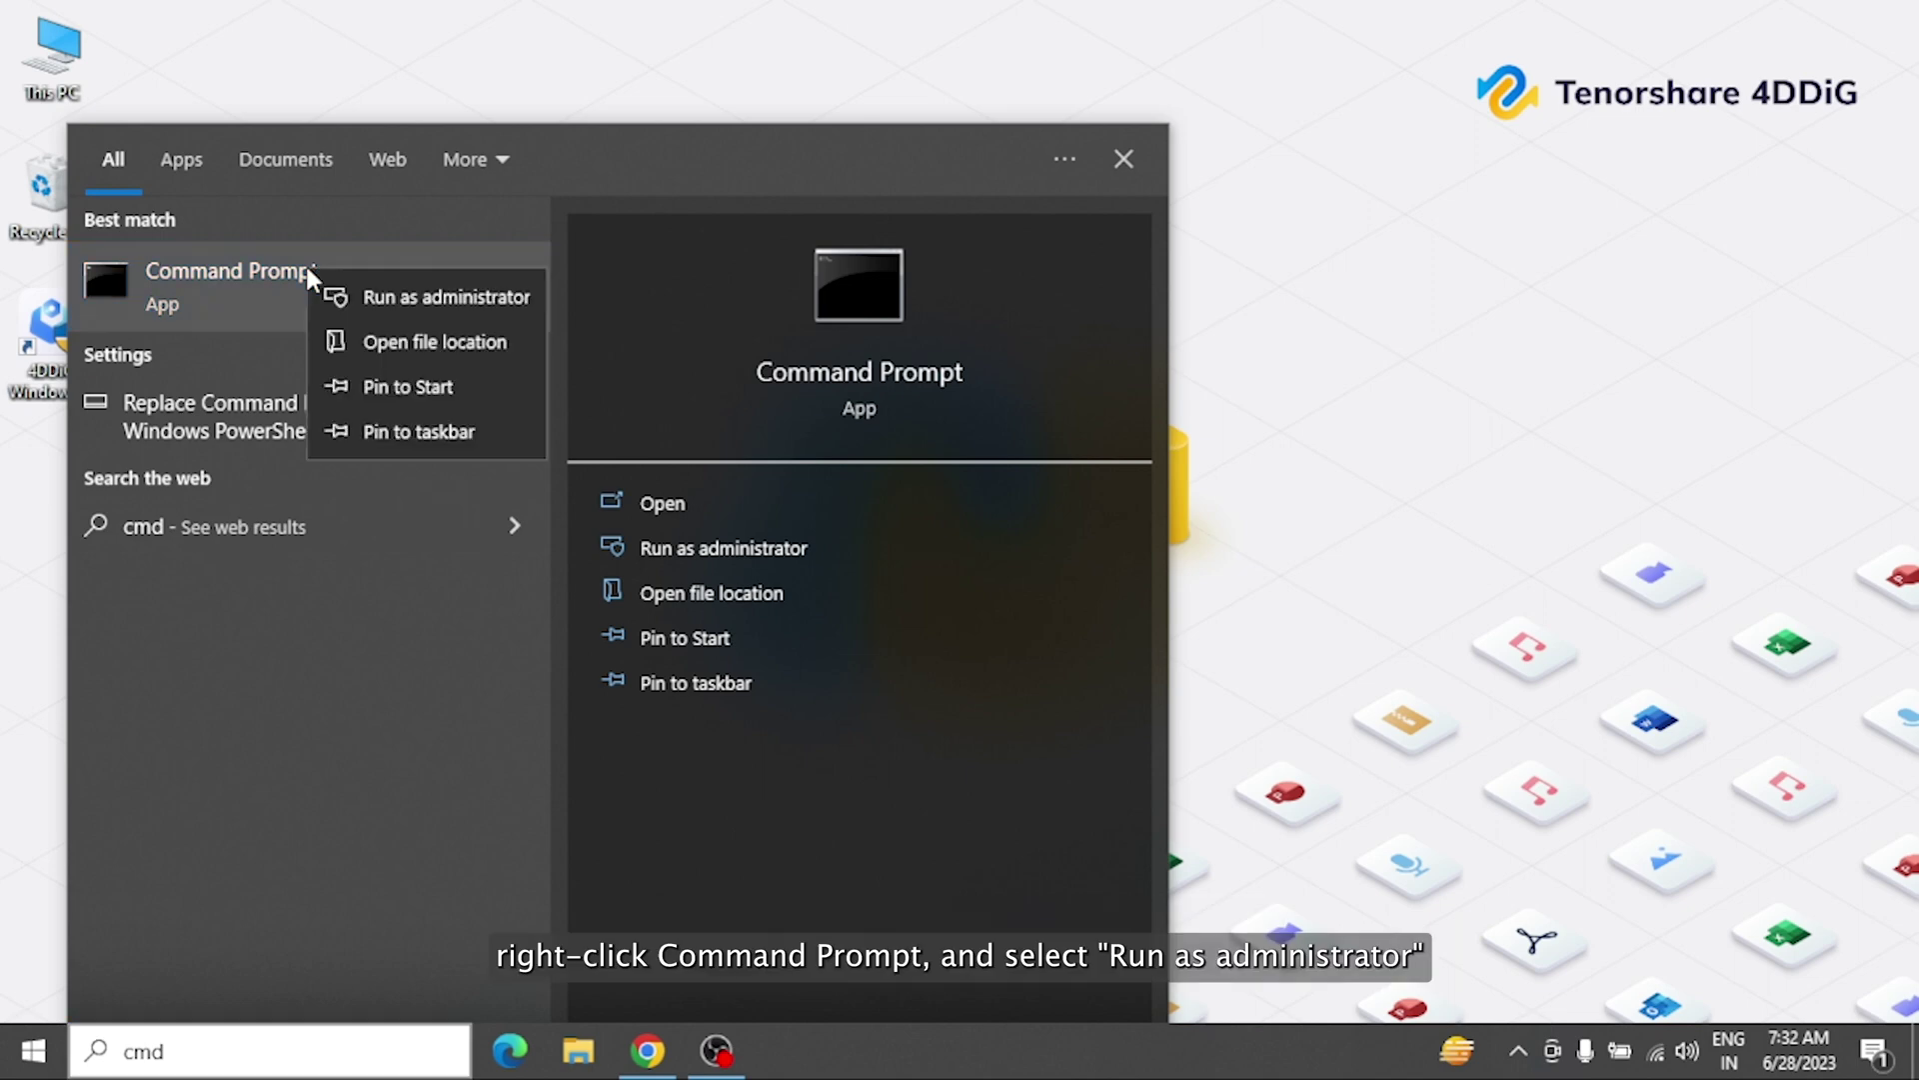
click(378, 301)
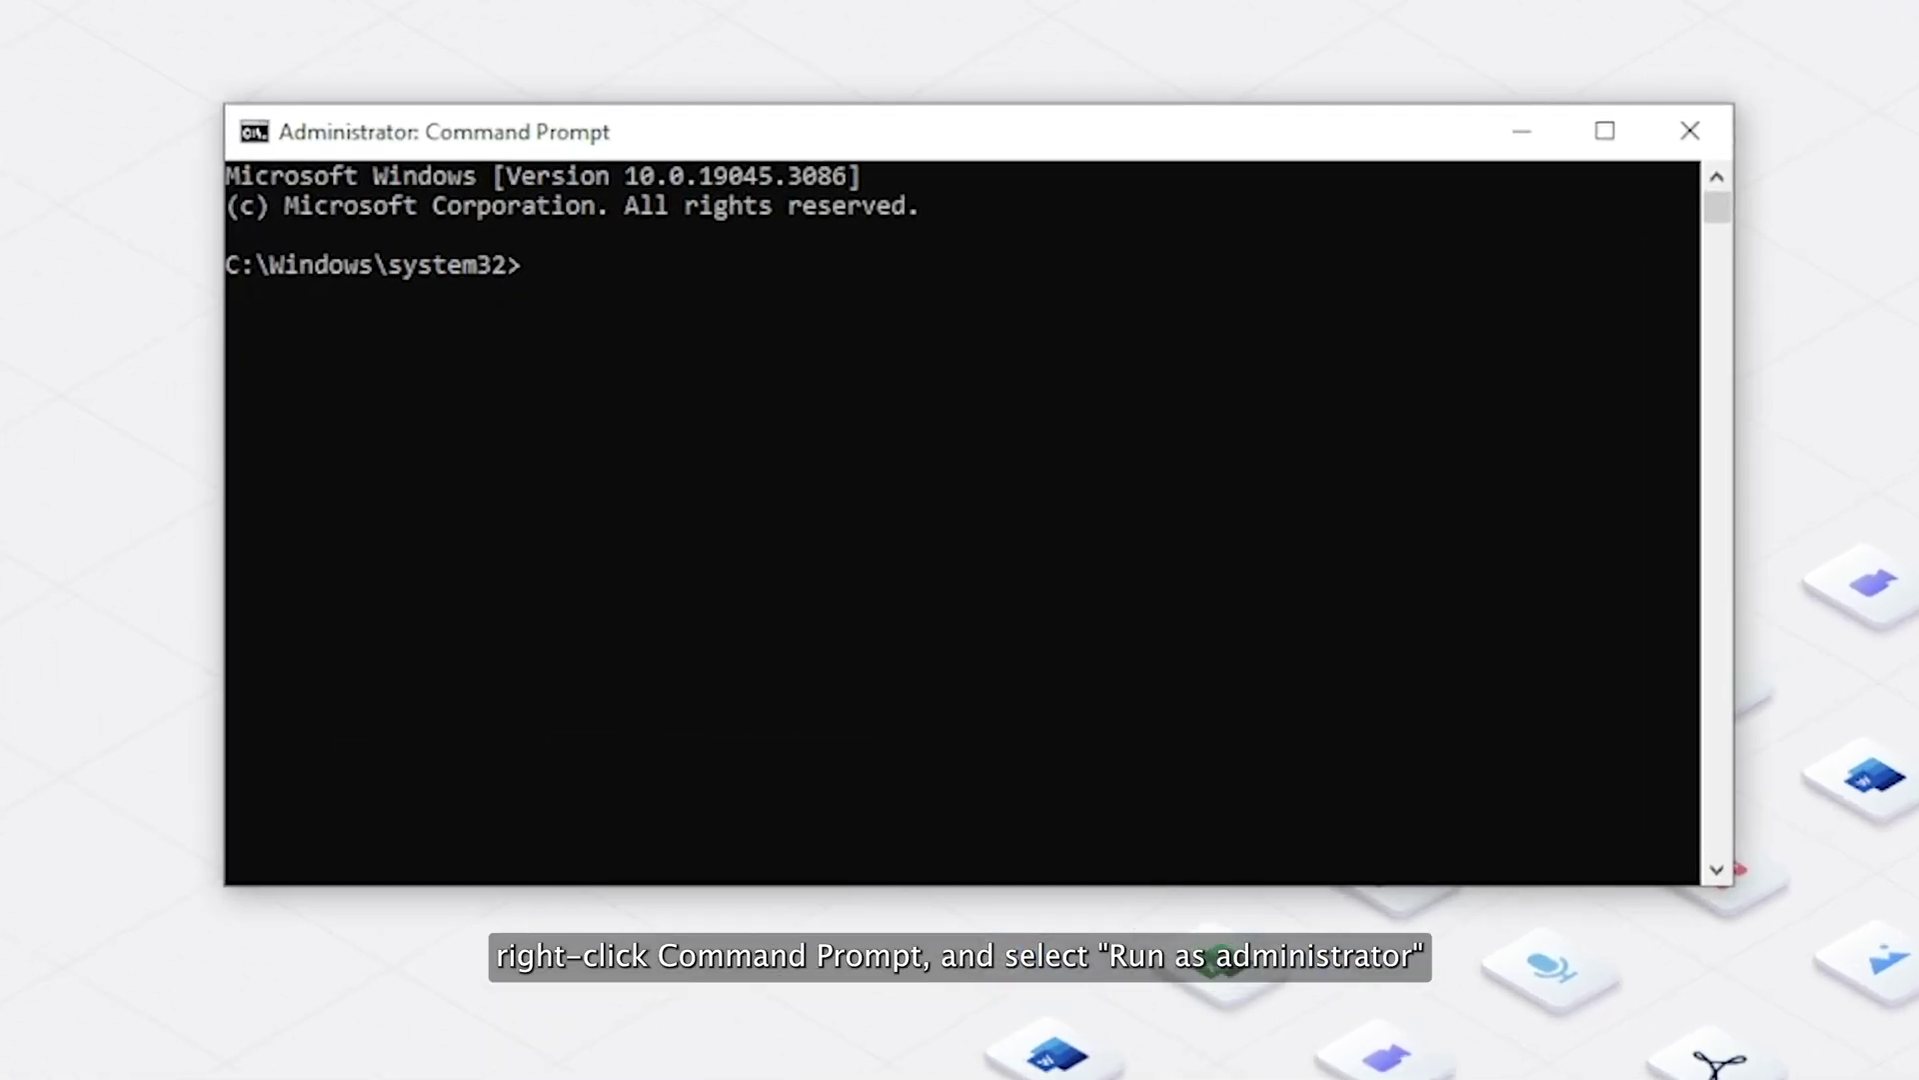
text(sfc /scannow)
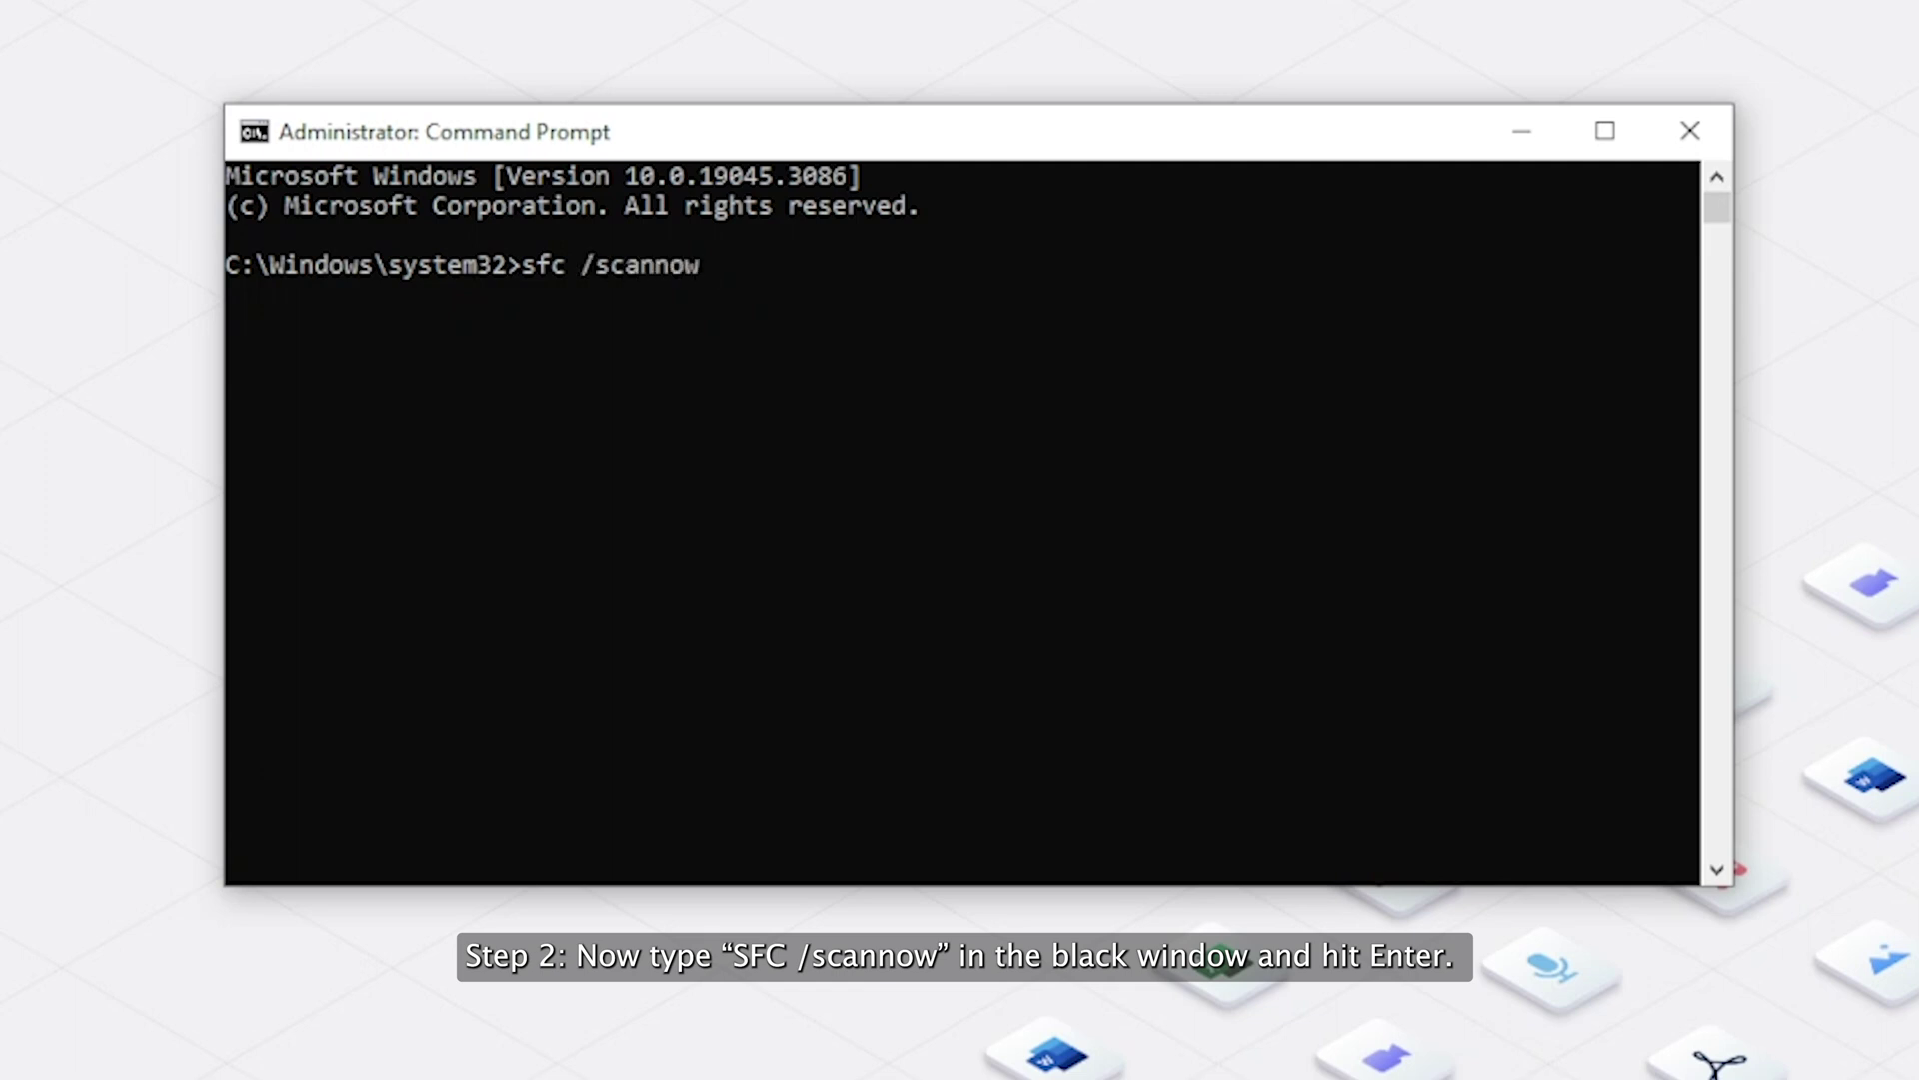
key(Return)
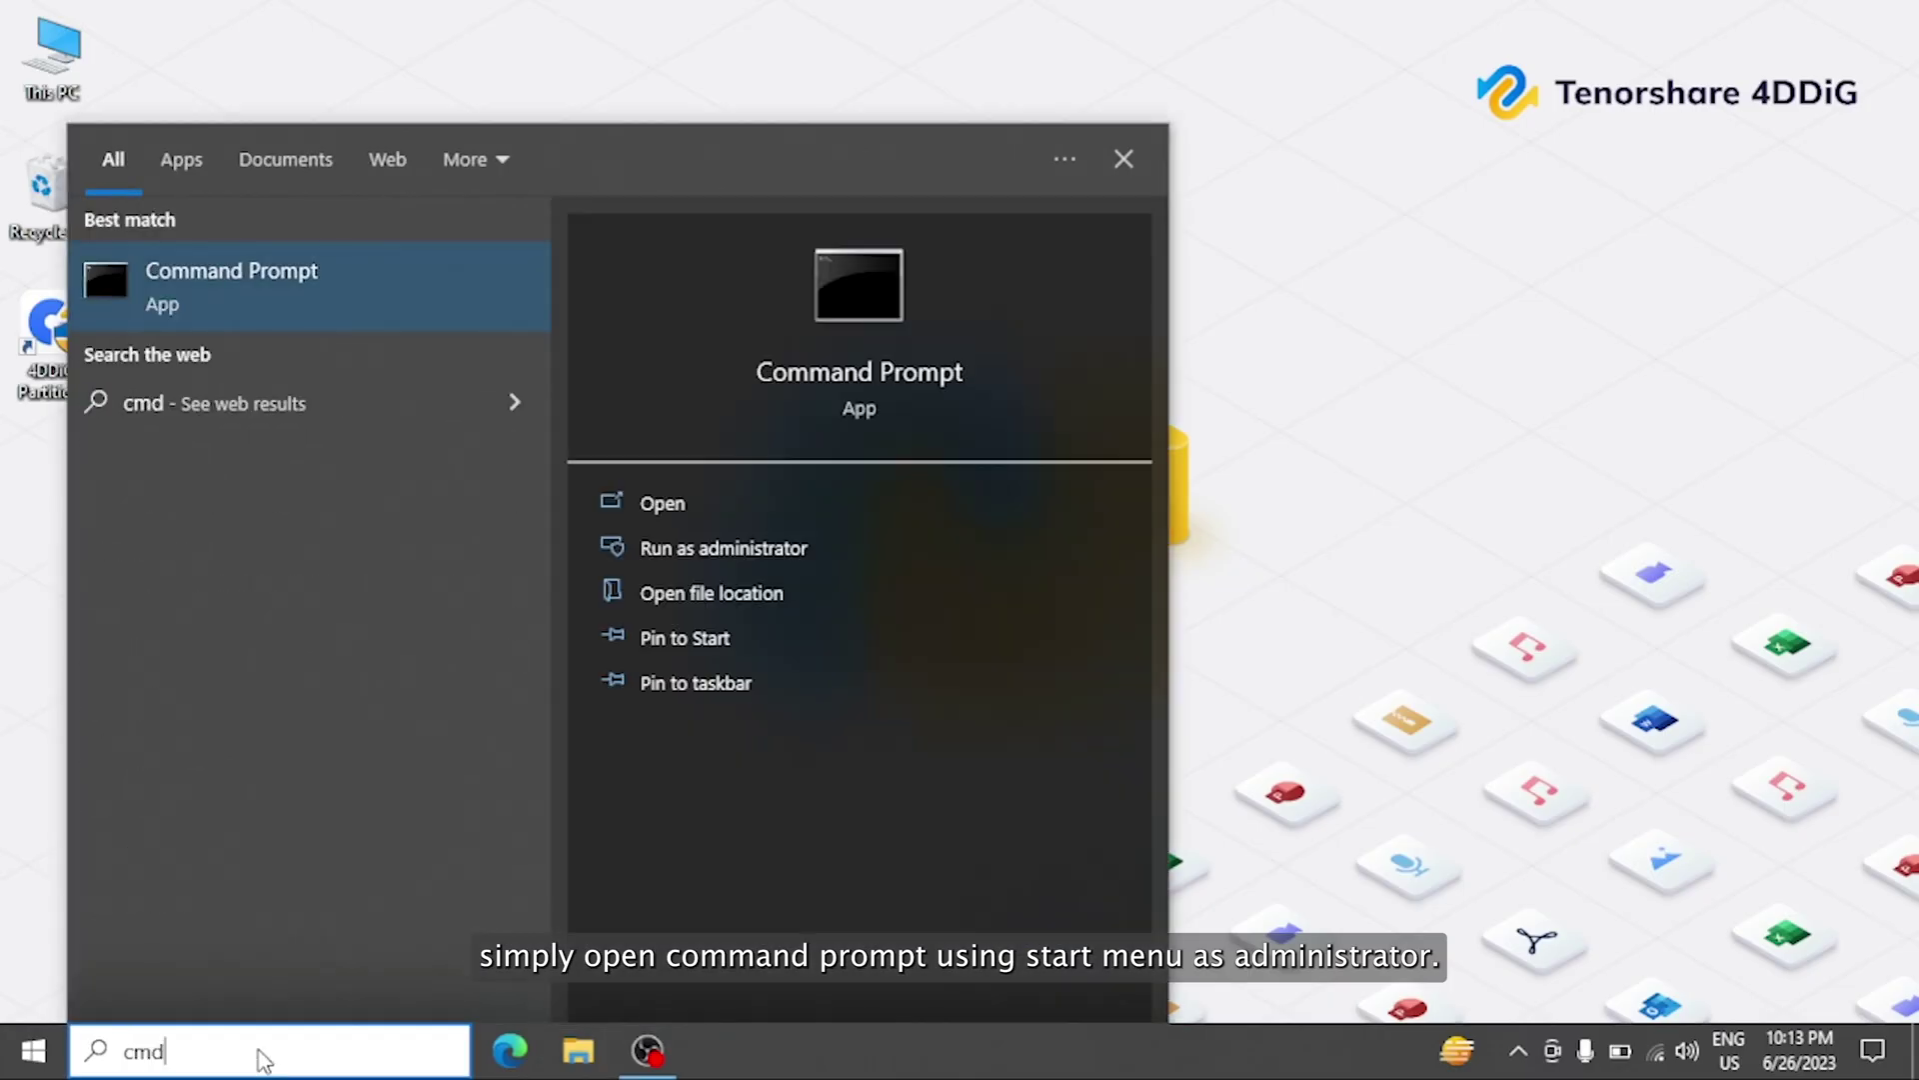
Step: Run sfc /scannow, then DISM /online /cleanup-image with /checkhealth, /scanhealth and /restorehealth
click(990, 546)
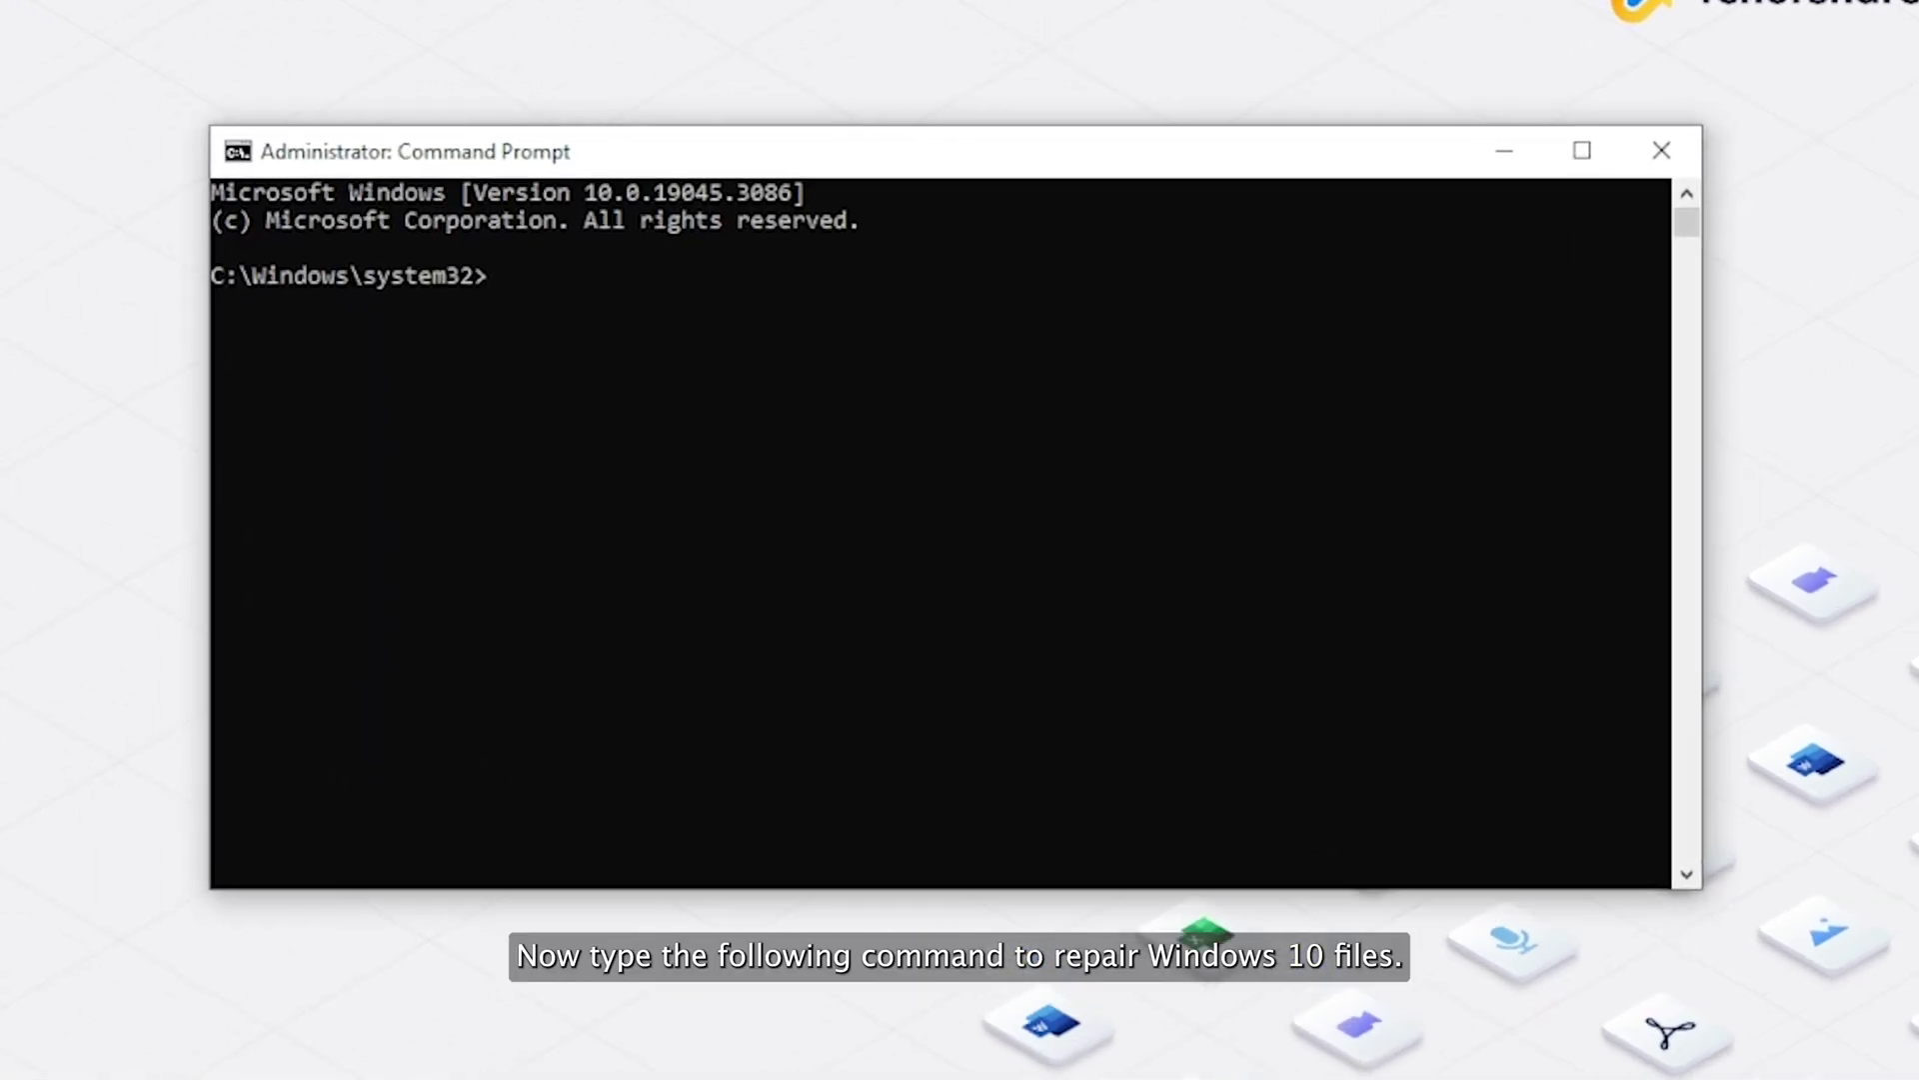
text(sfc)
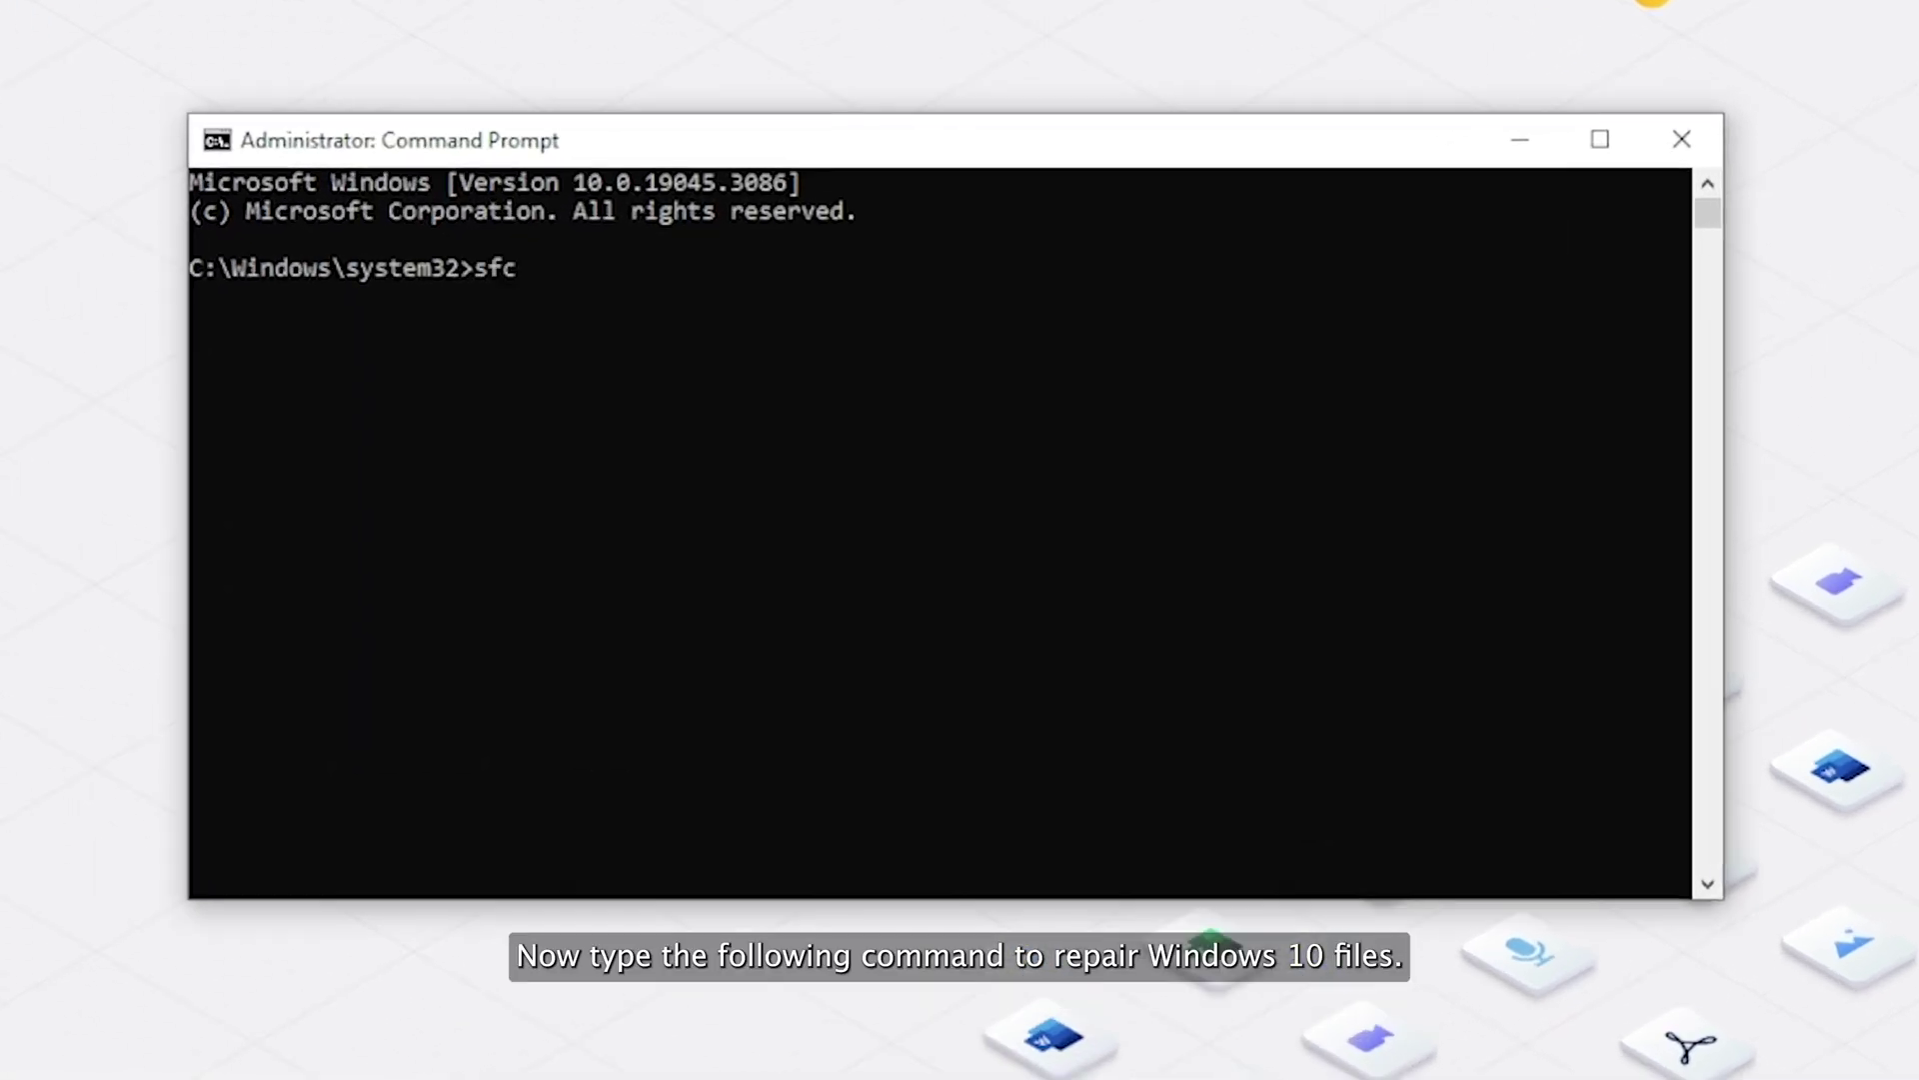
text(/scannow)
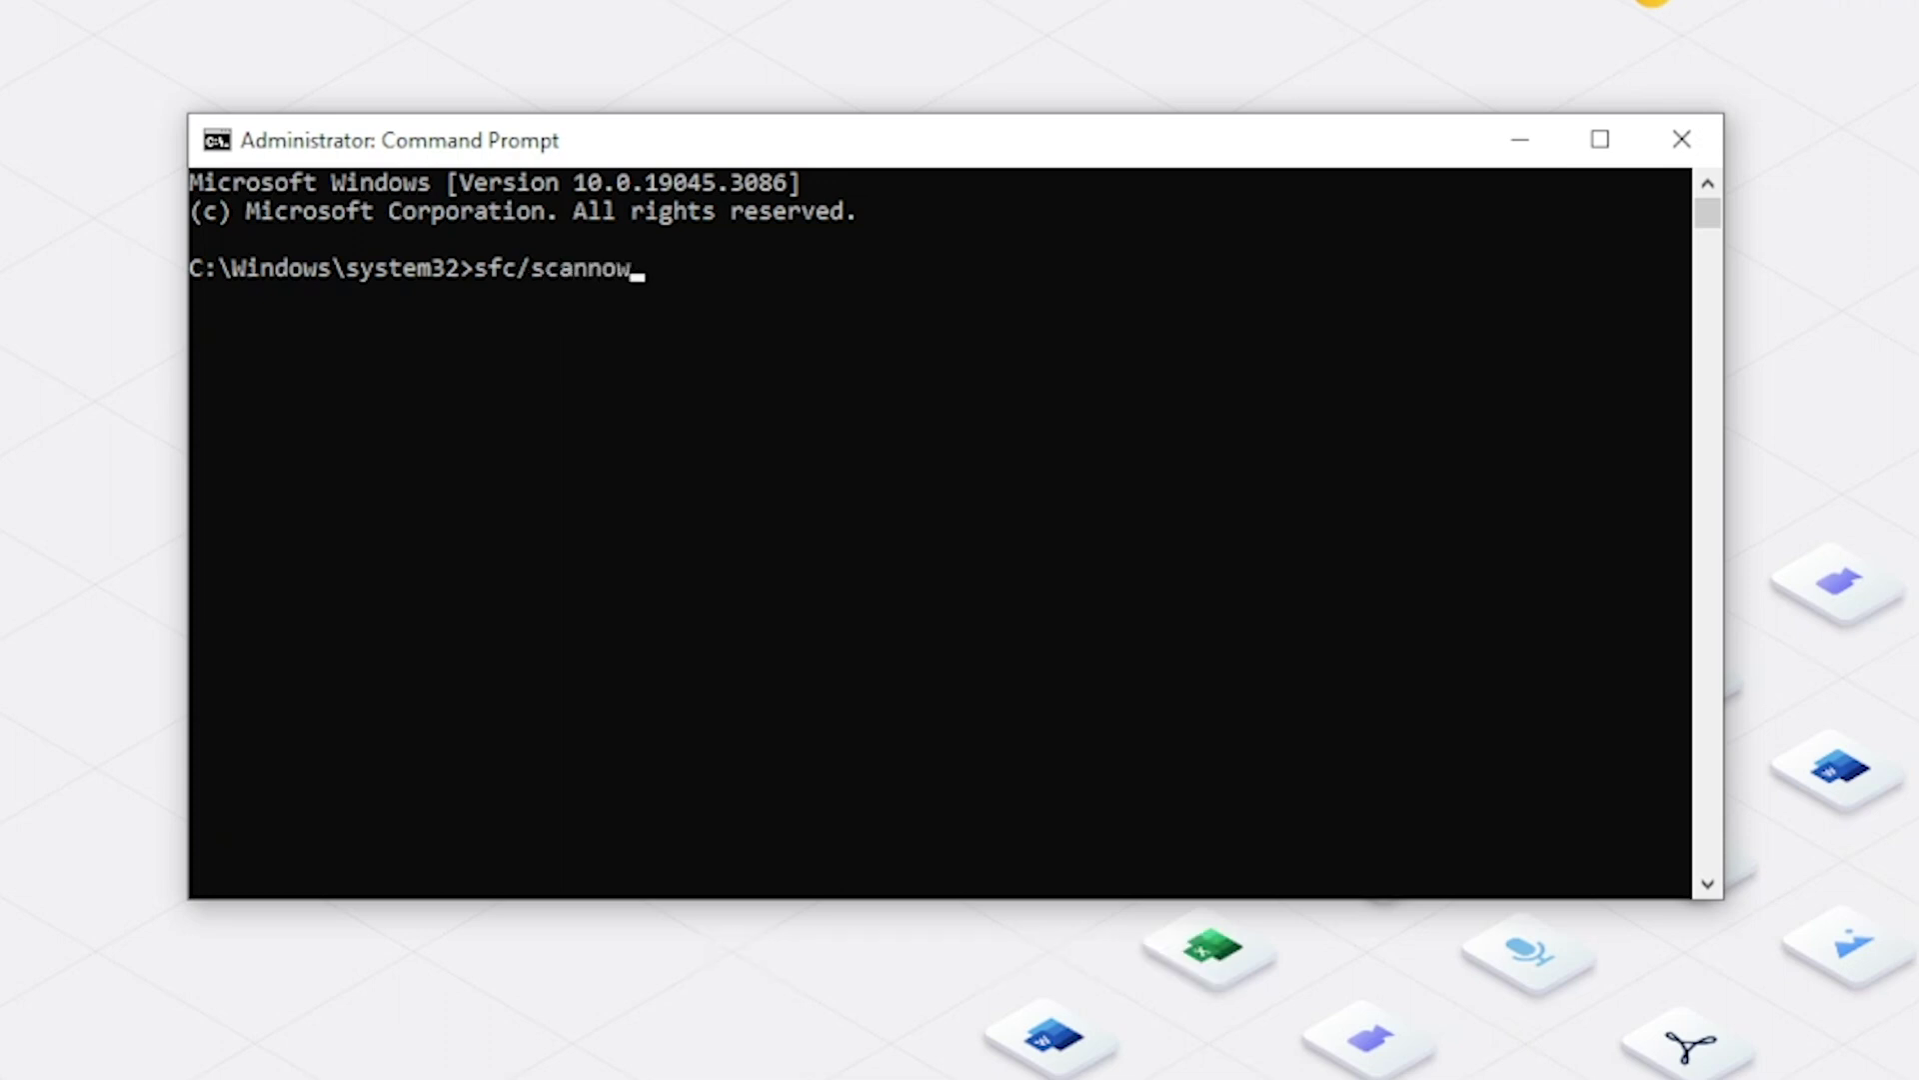
key(Return)
text(DISM /)
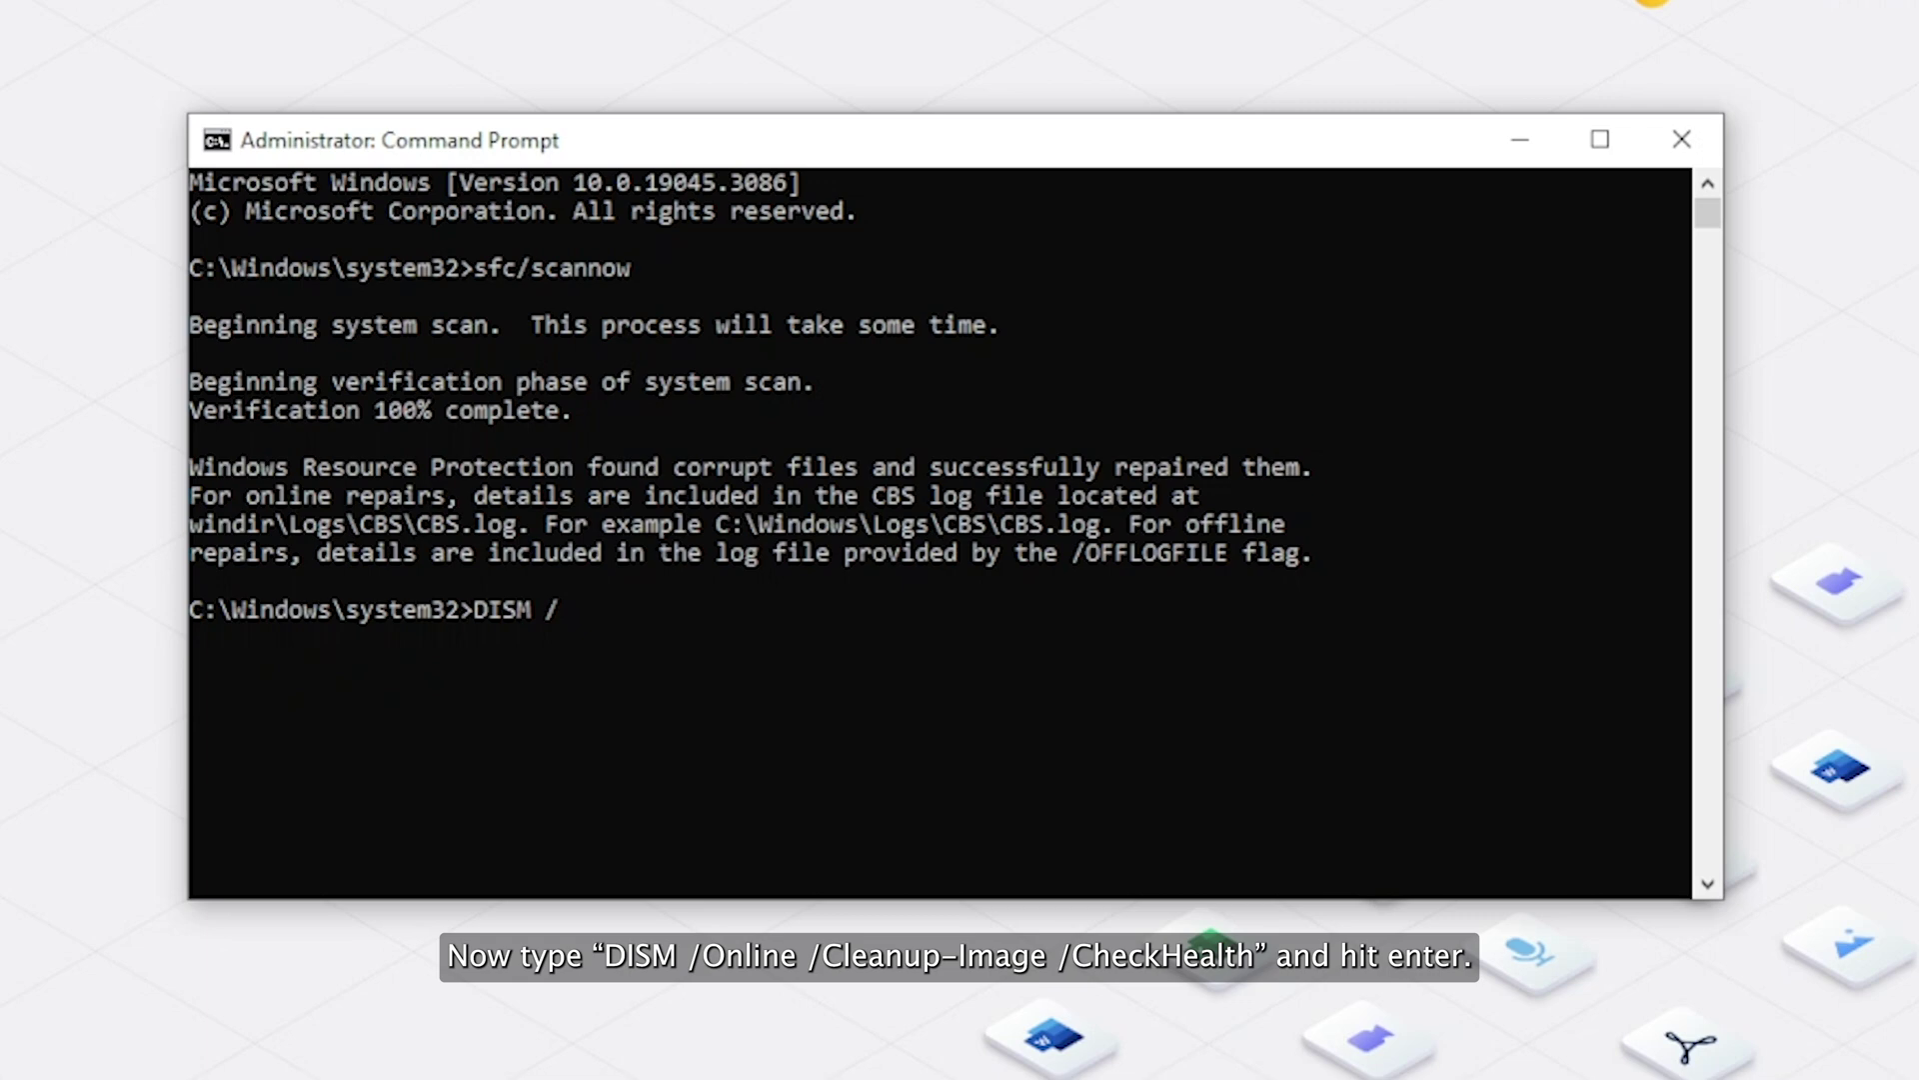
text(online /cleanup)
key(BackSpace)
key(BackSpace)
key(BackSpace)
text(anup)
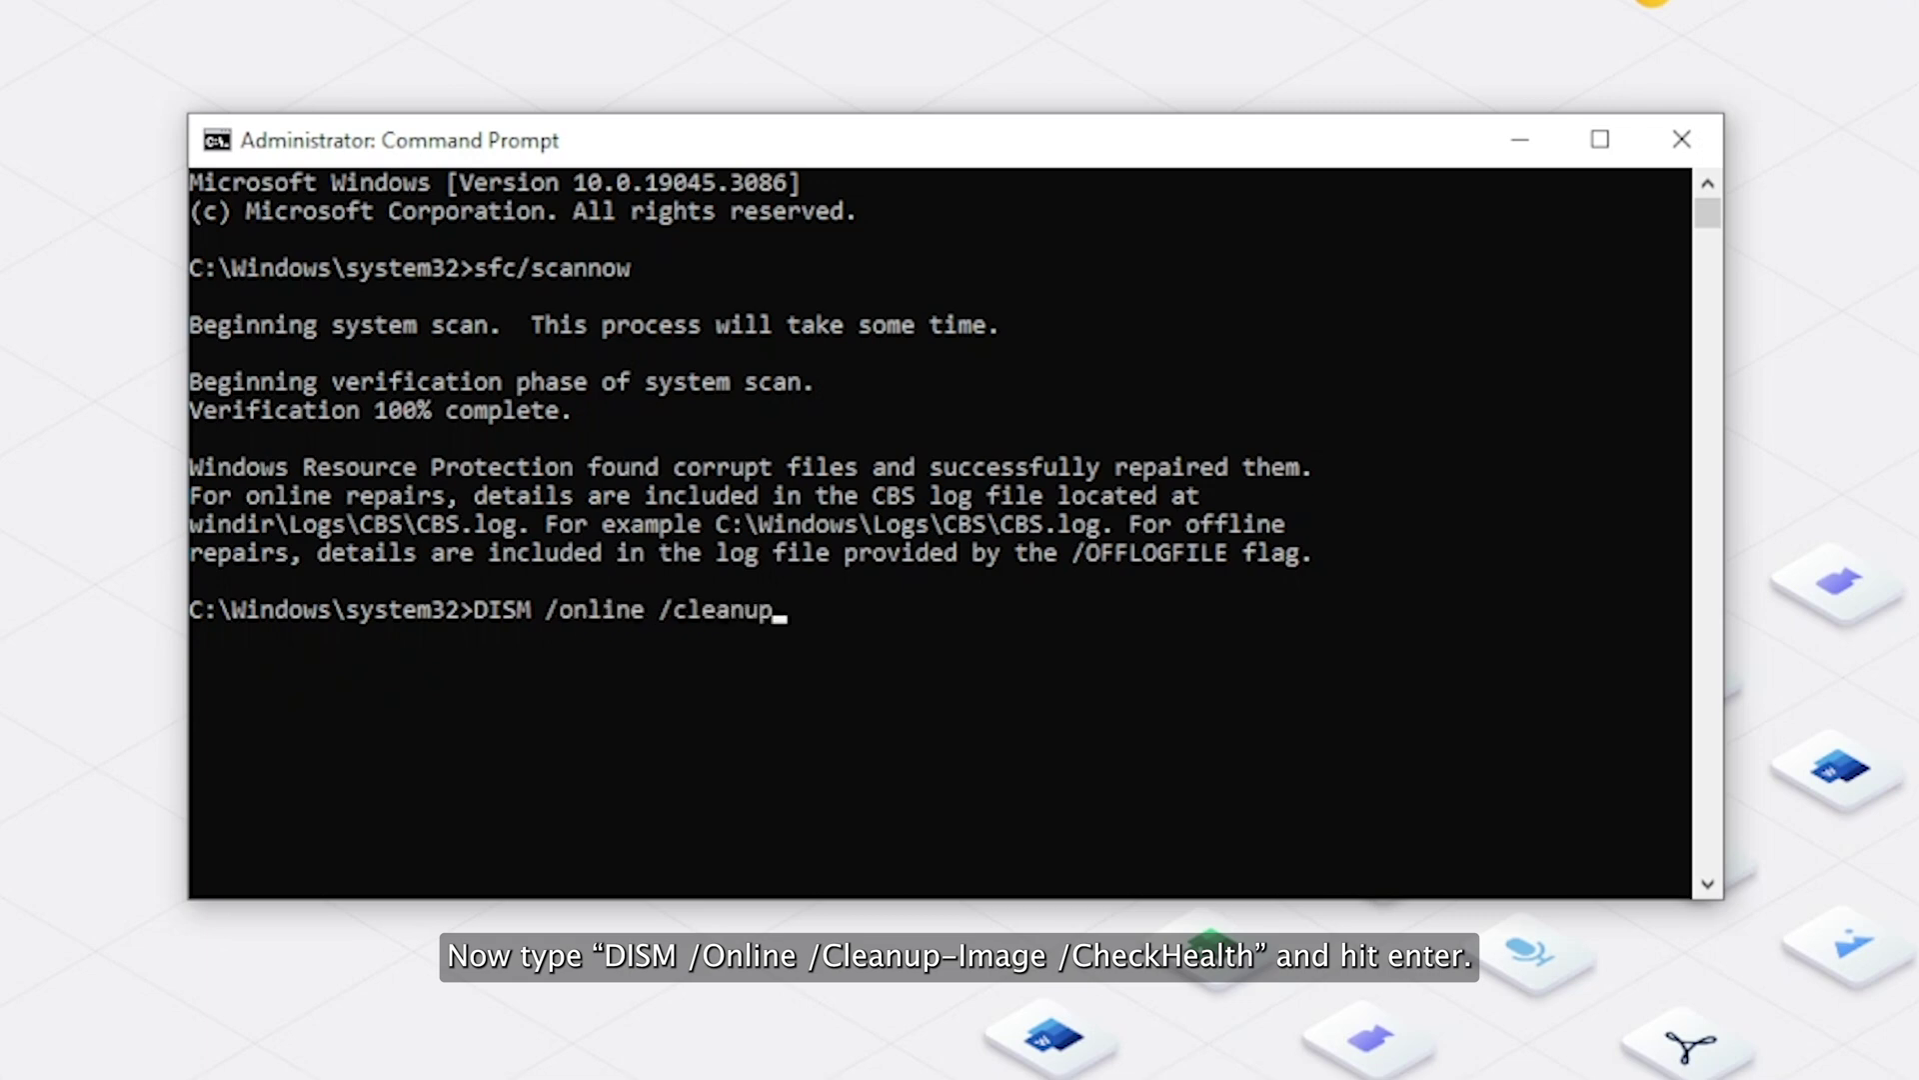
text(-image /checkhealth)
key(Return)
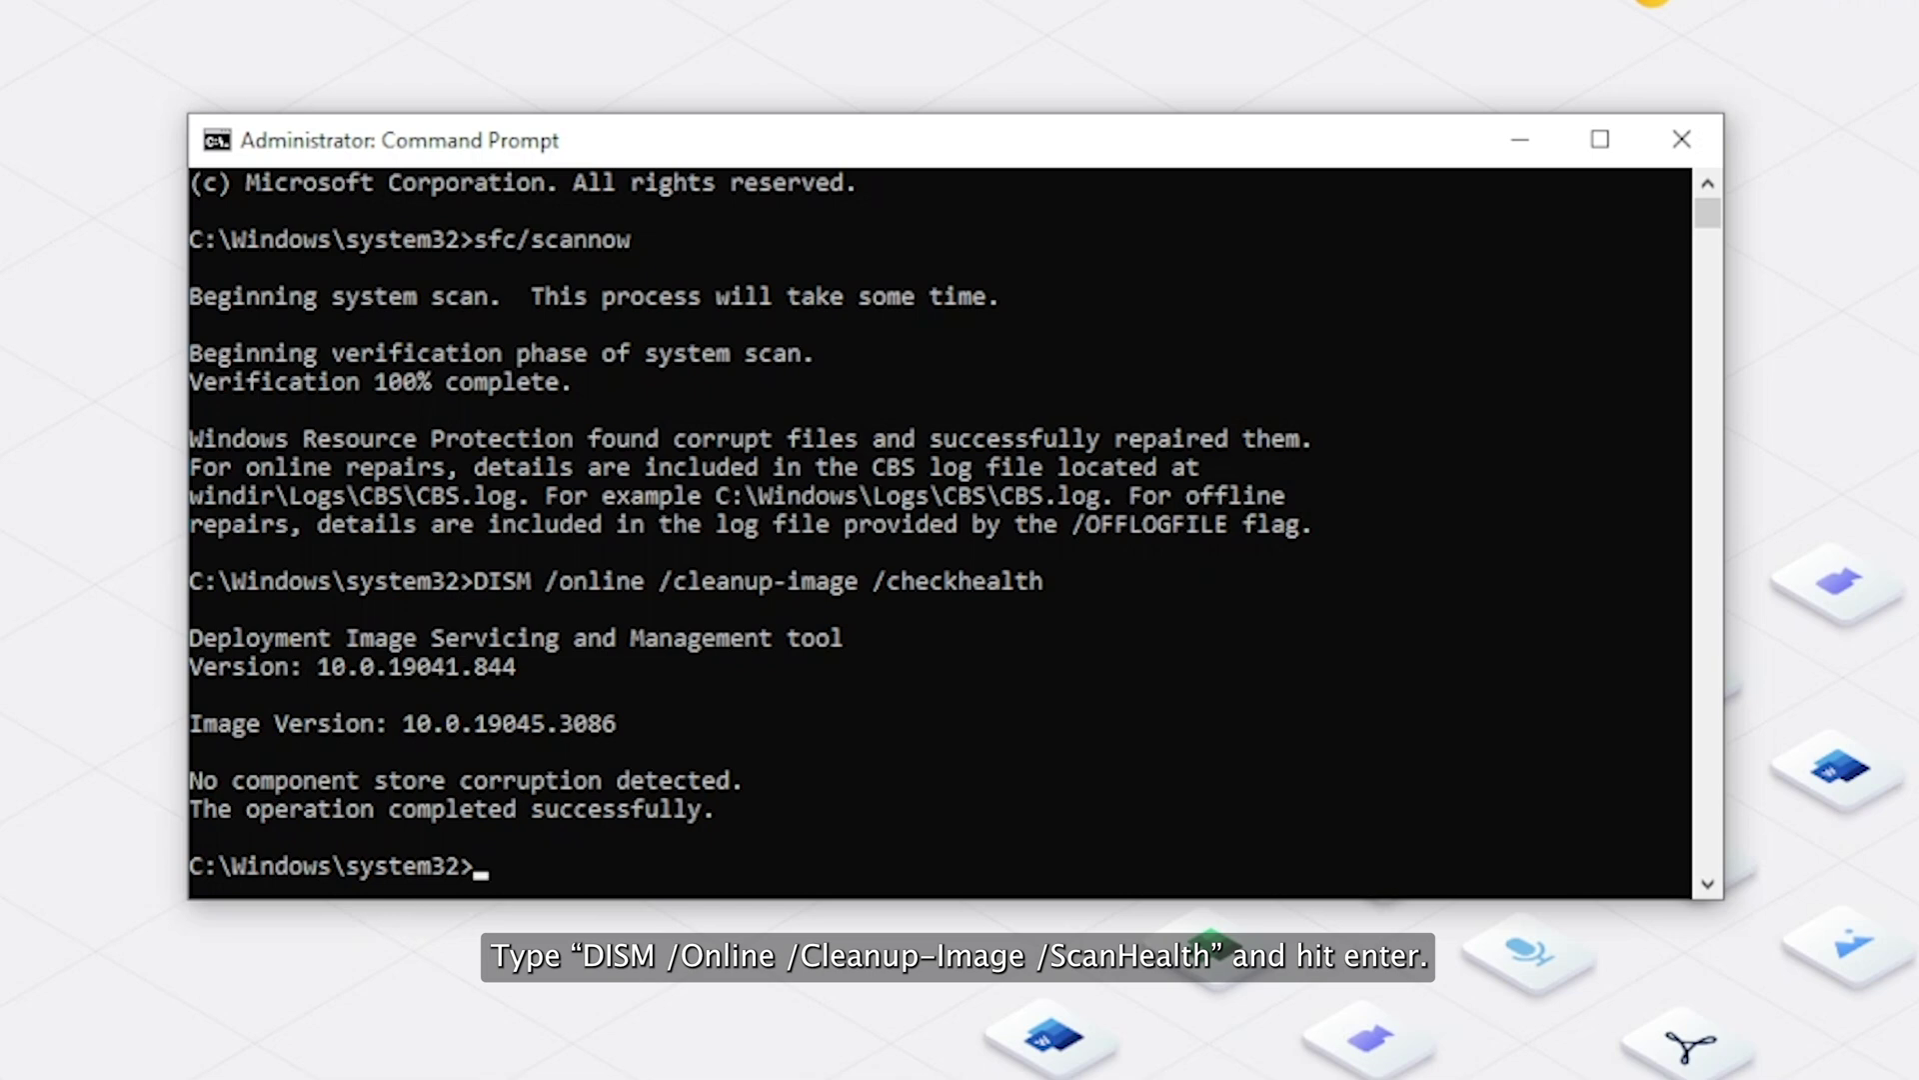
text(DISM /online /cleanup-)
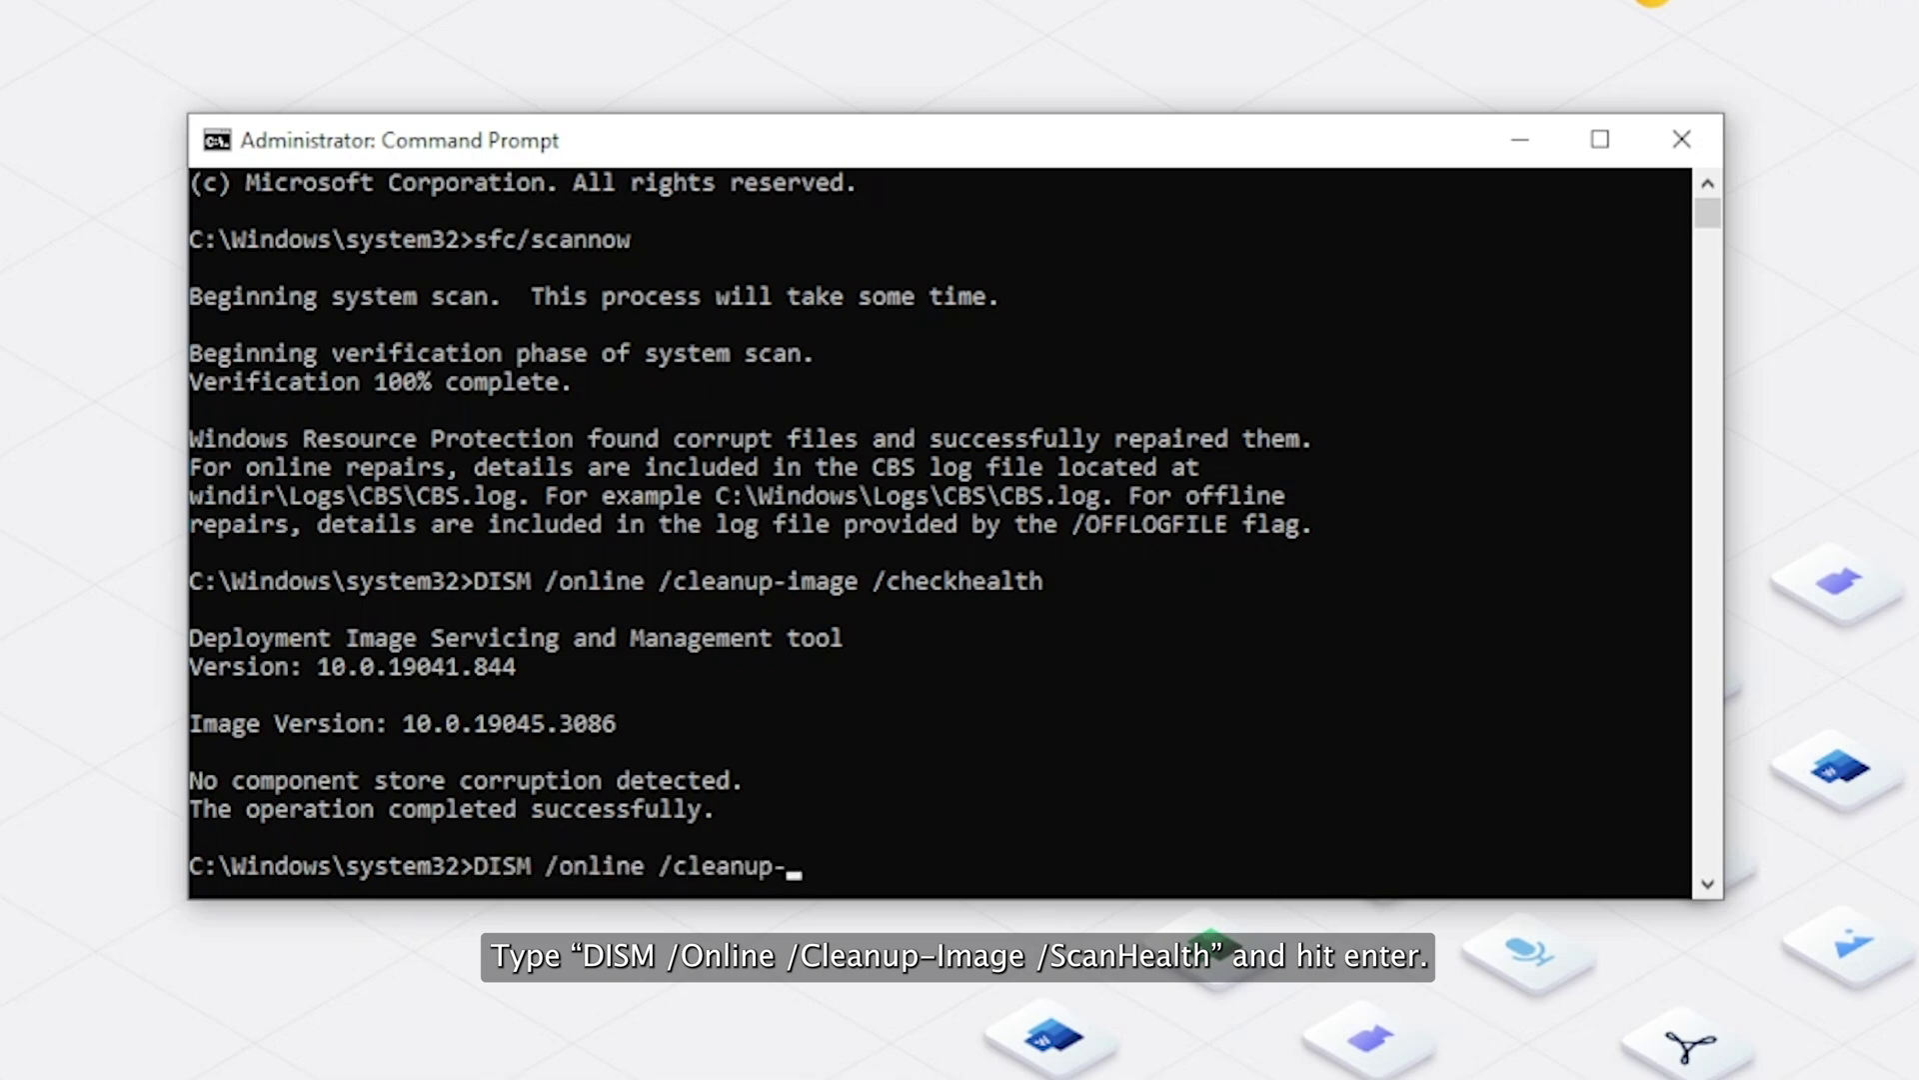
text(image /scanhealth)
key(Return)
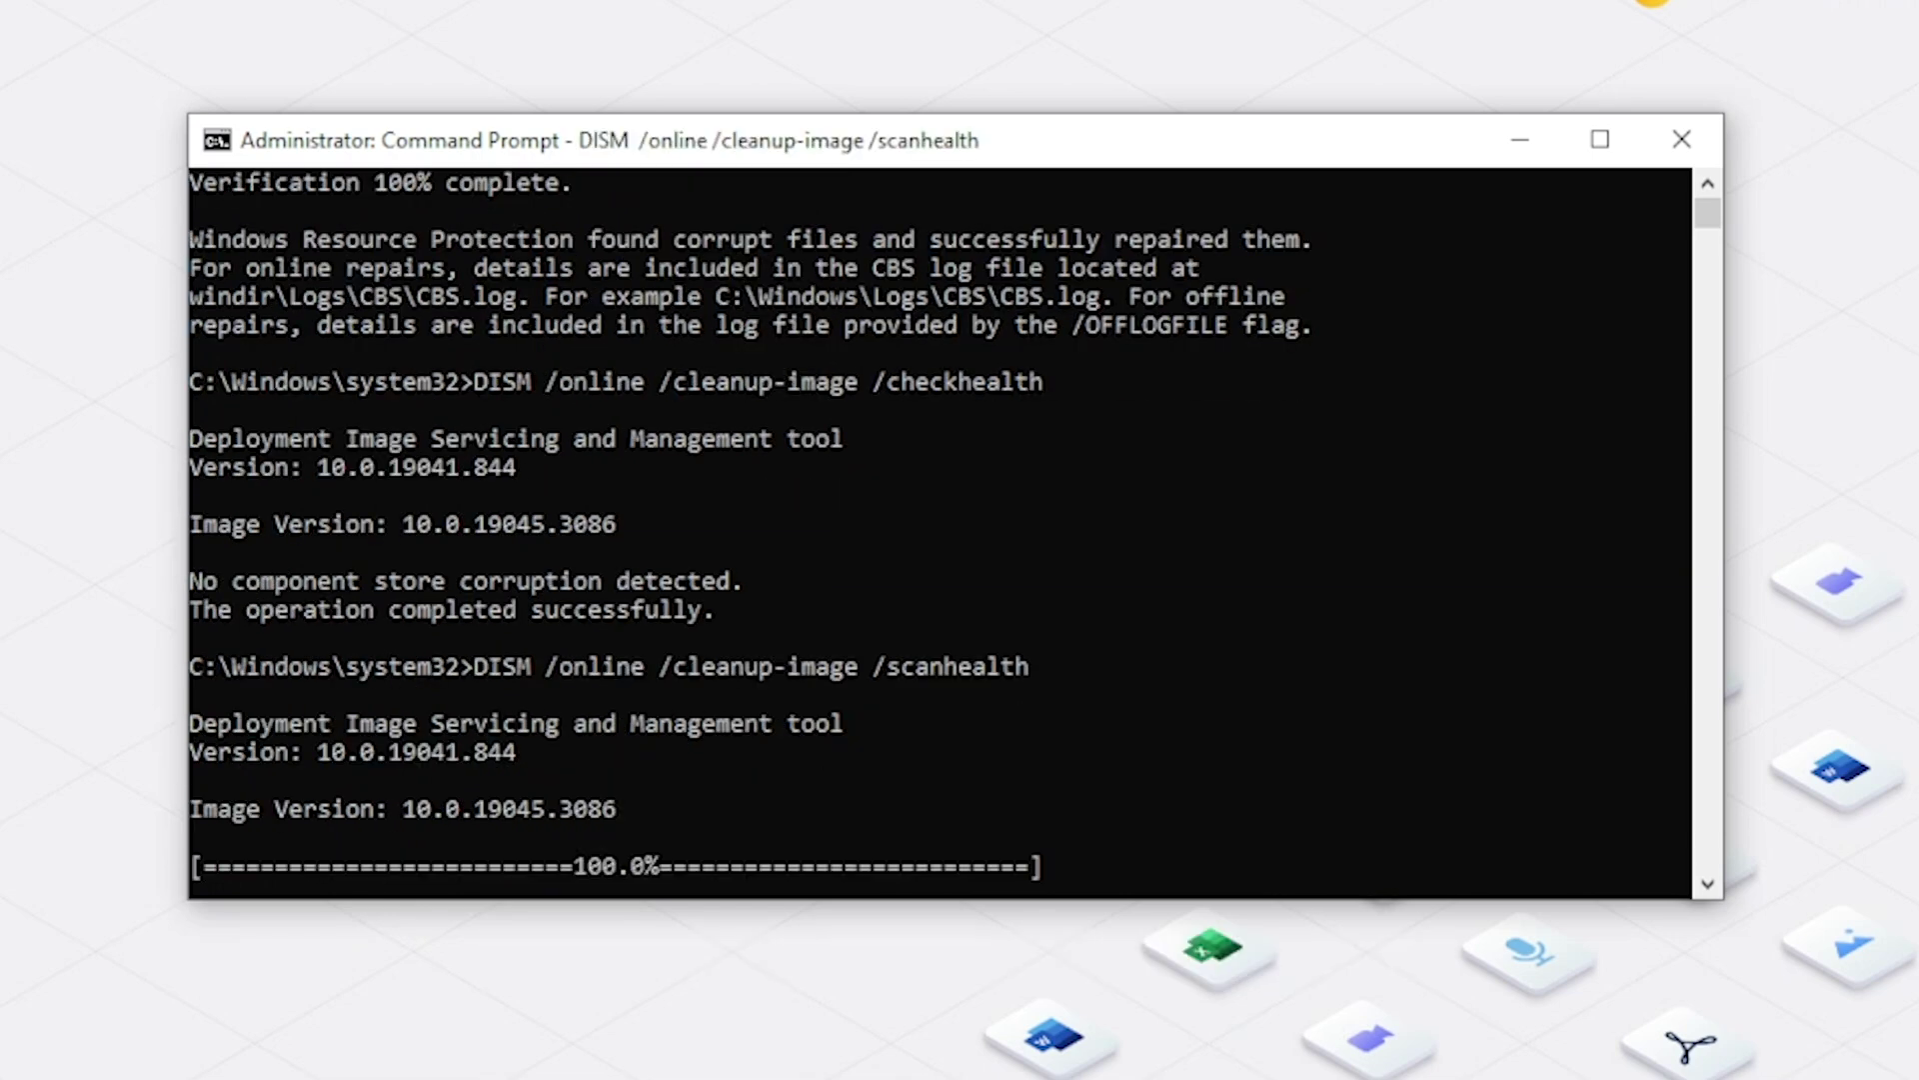
text(DISM /onl)
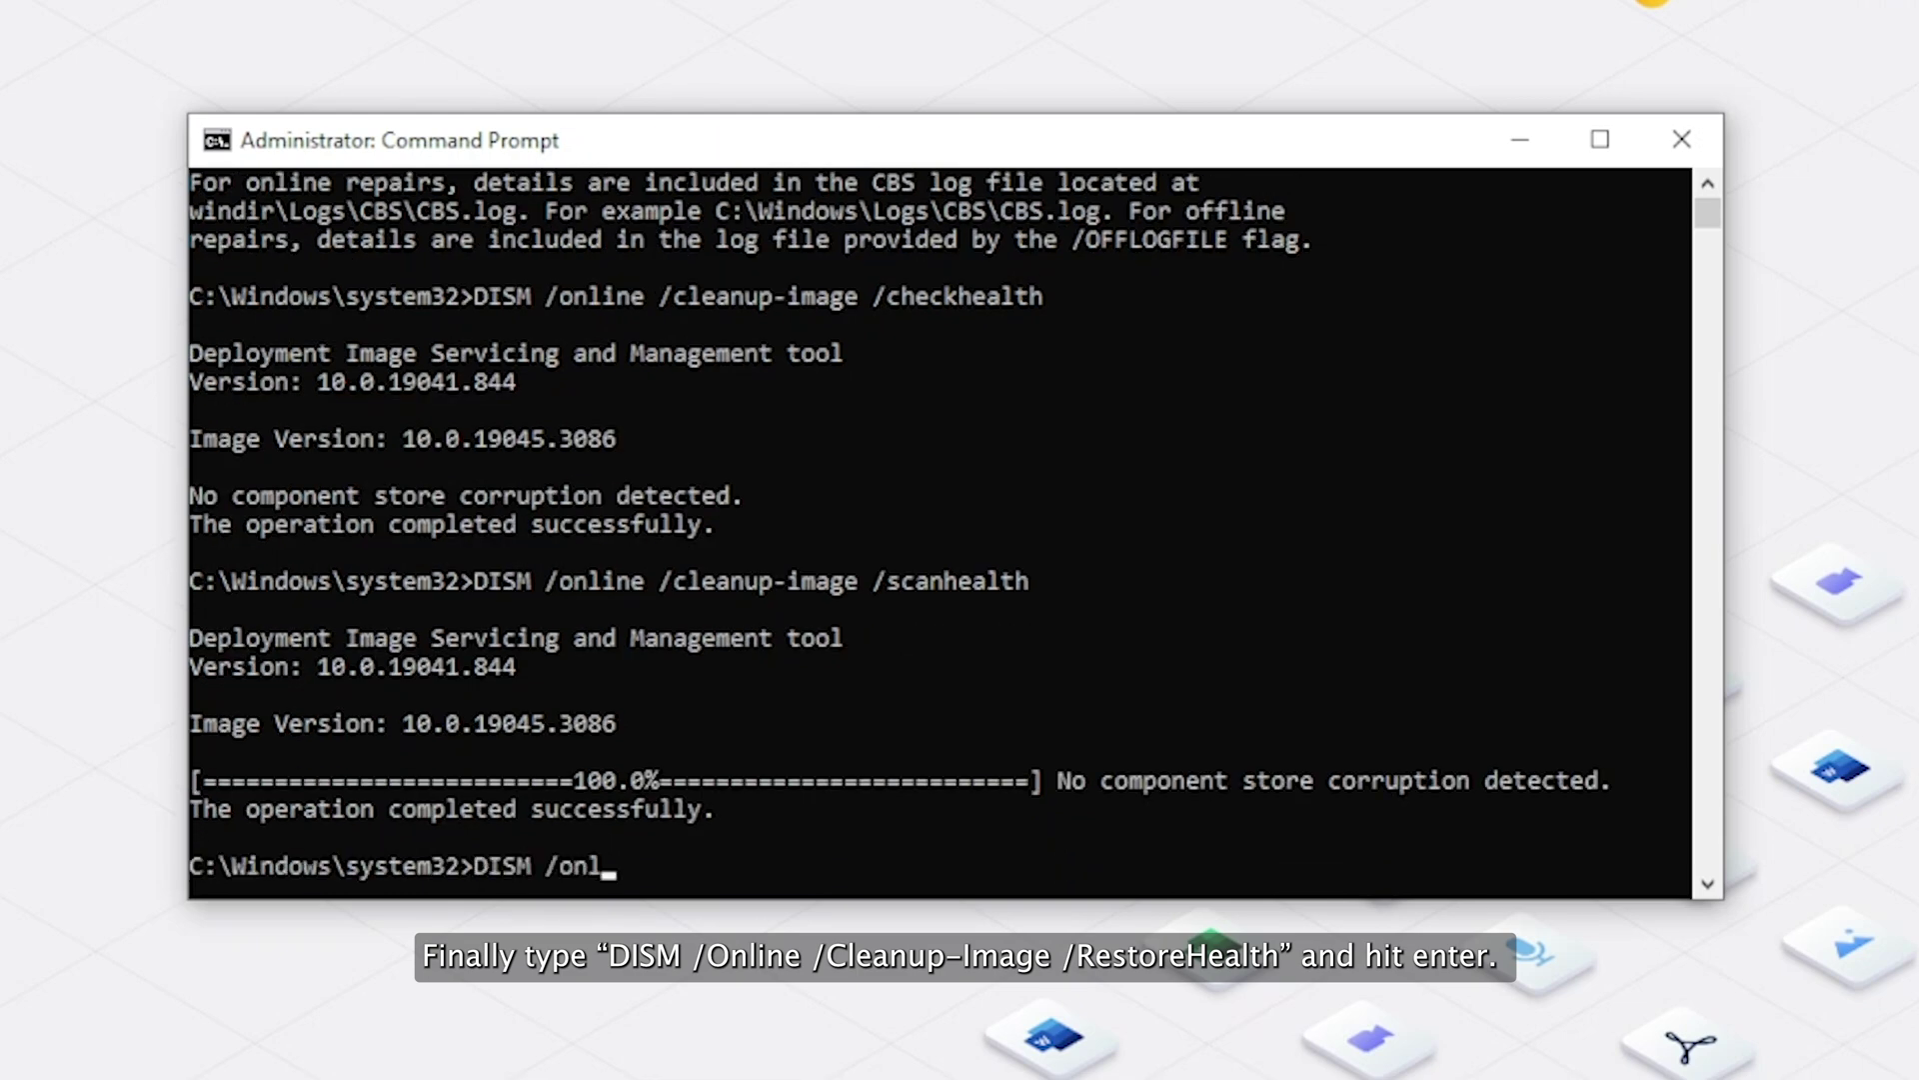
text(ine /cleanup-image)
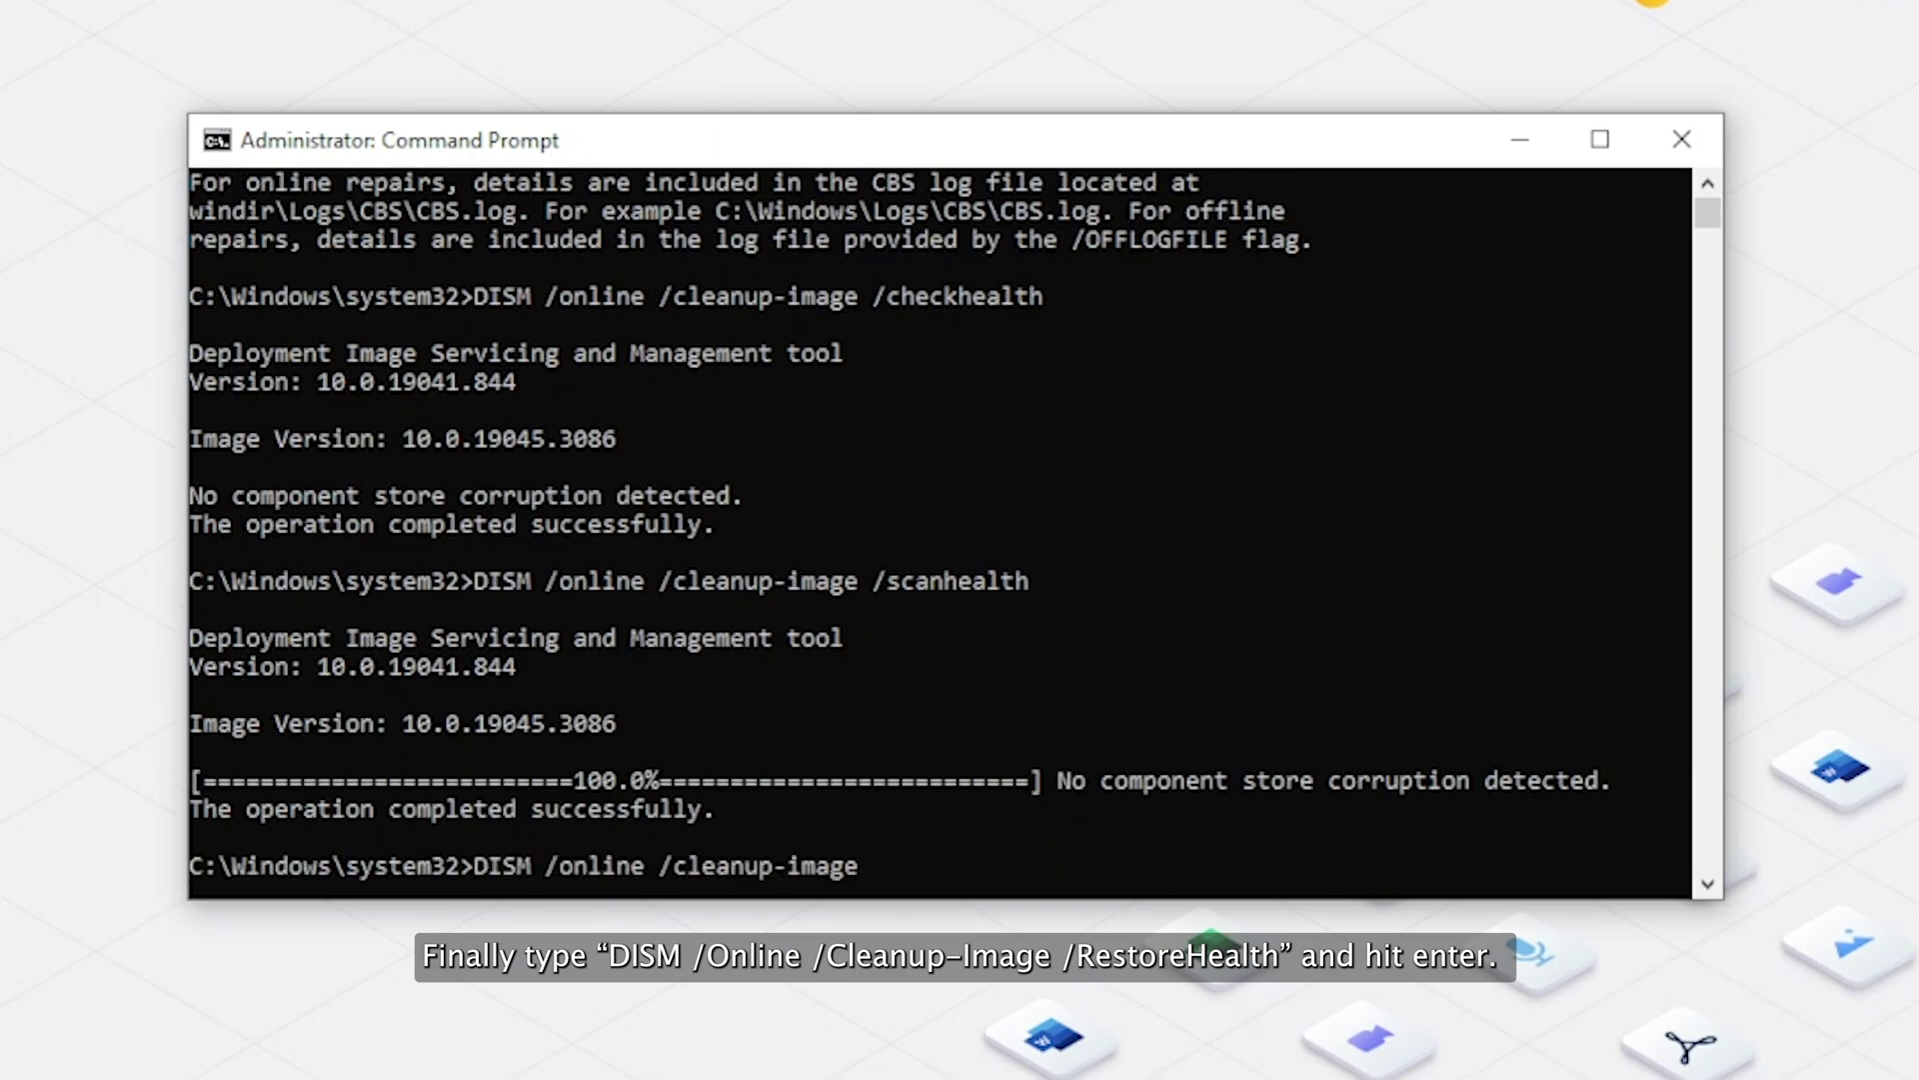
text( /restorehealth)
key(Return)
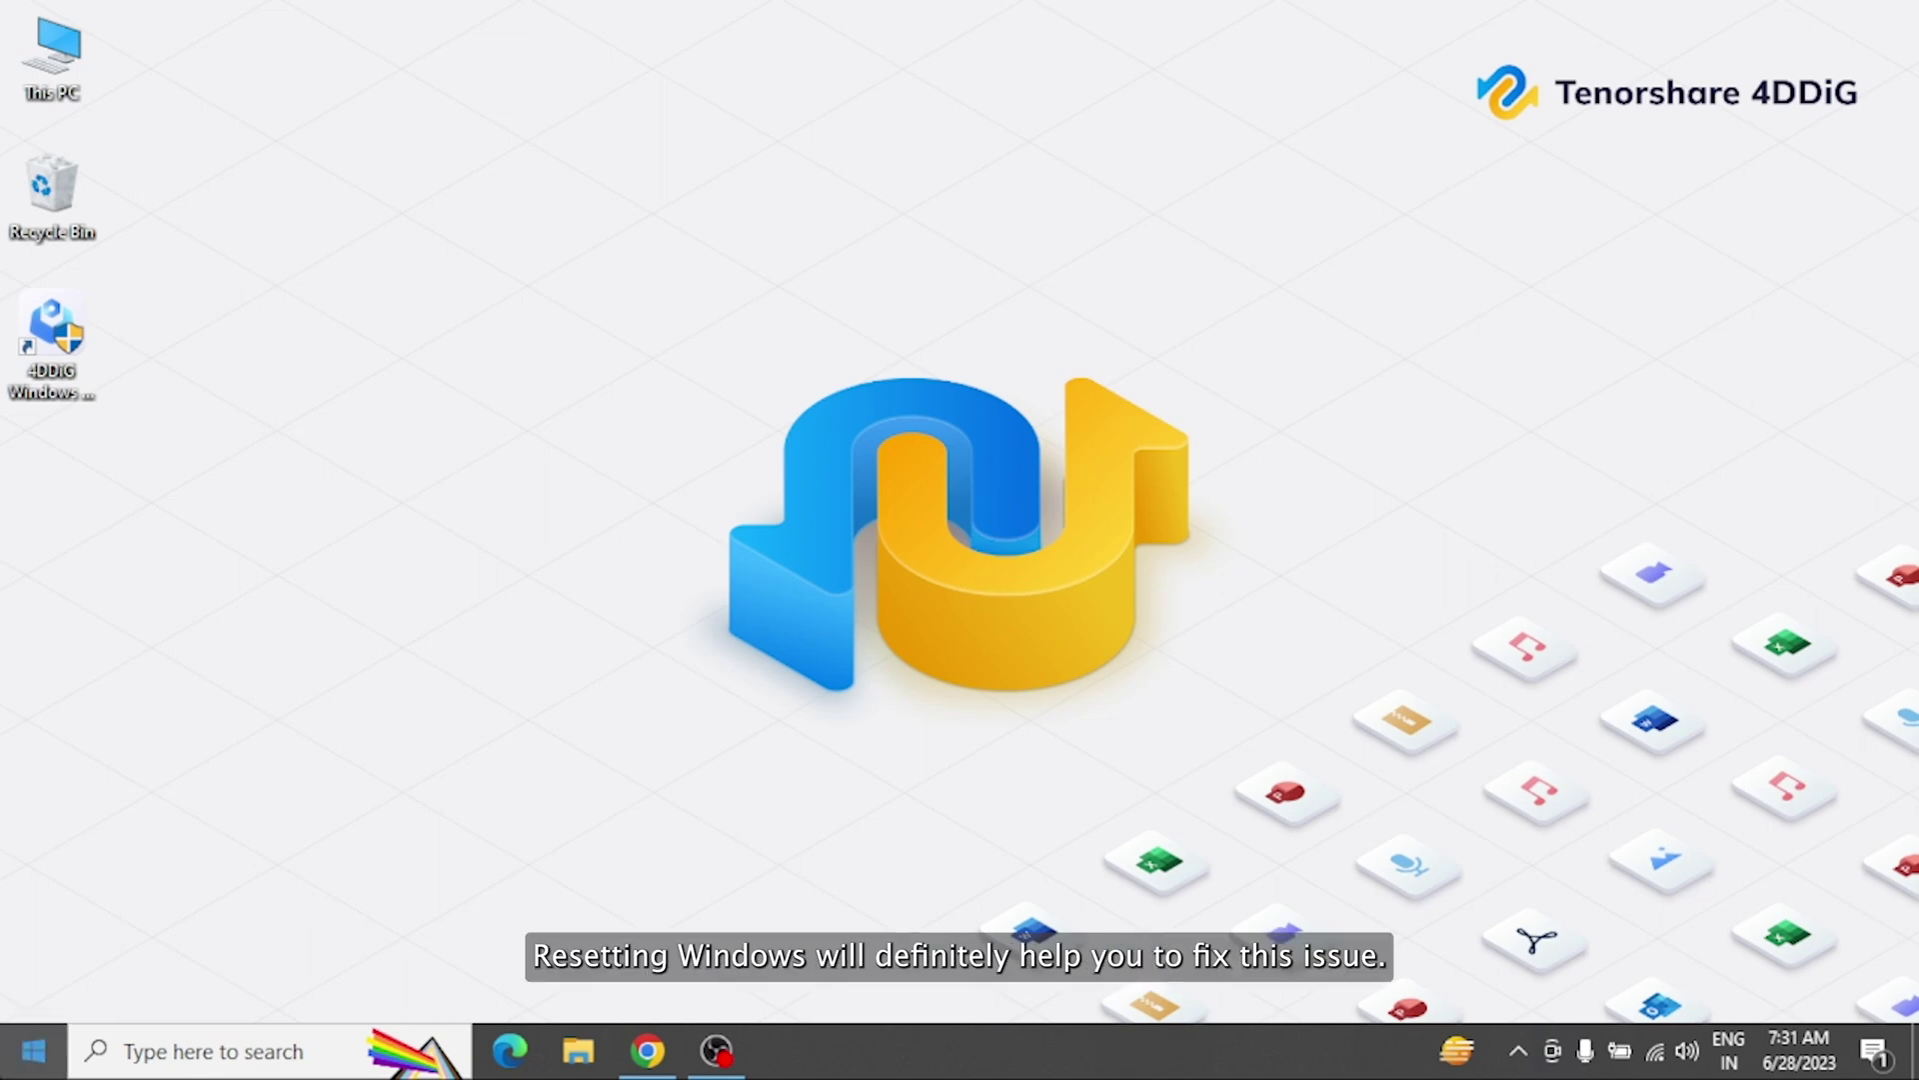
Step: Browse the Start menu app list, then dismiss it to return to the desktop
click(34, 1050)
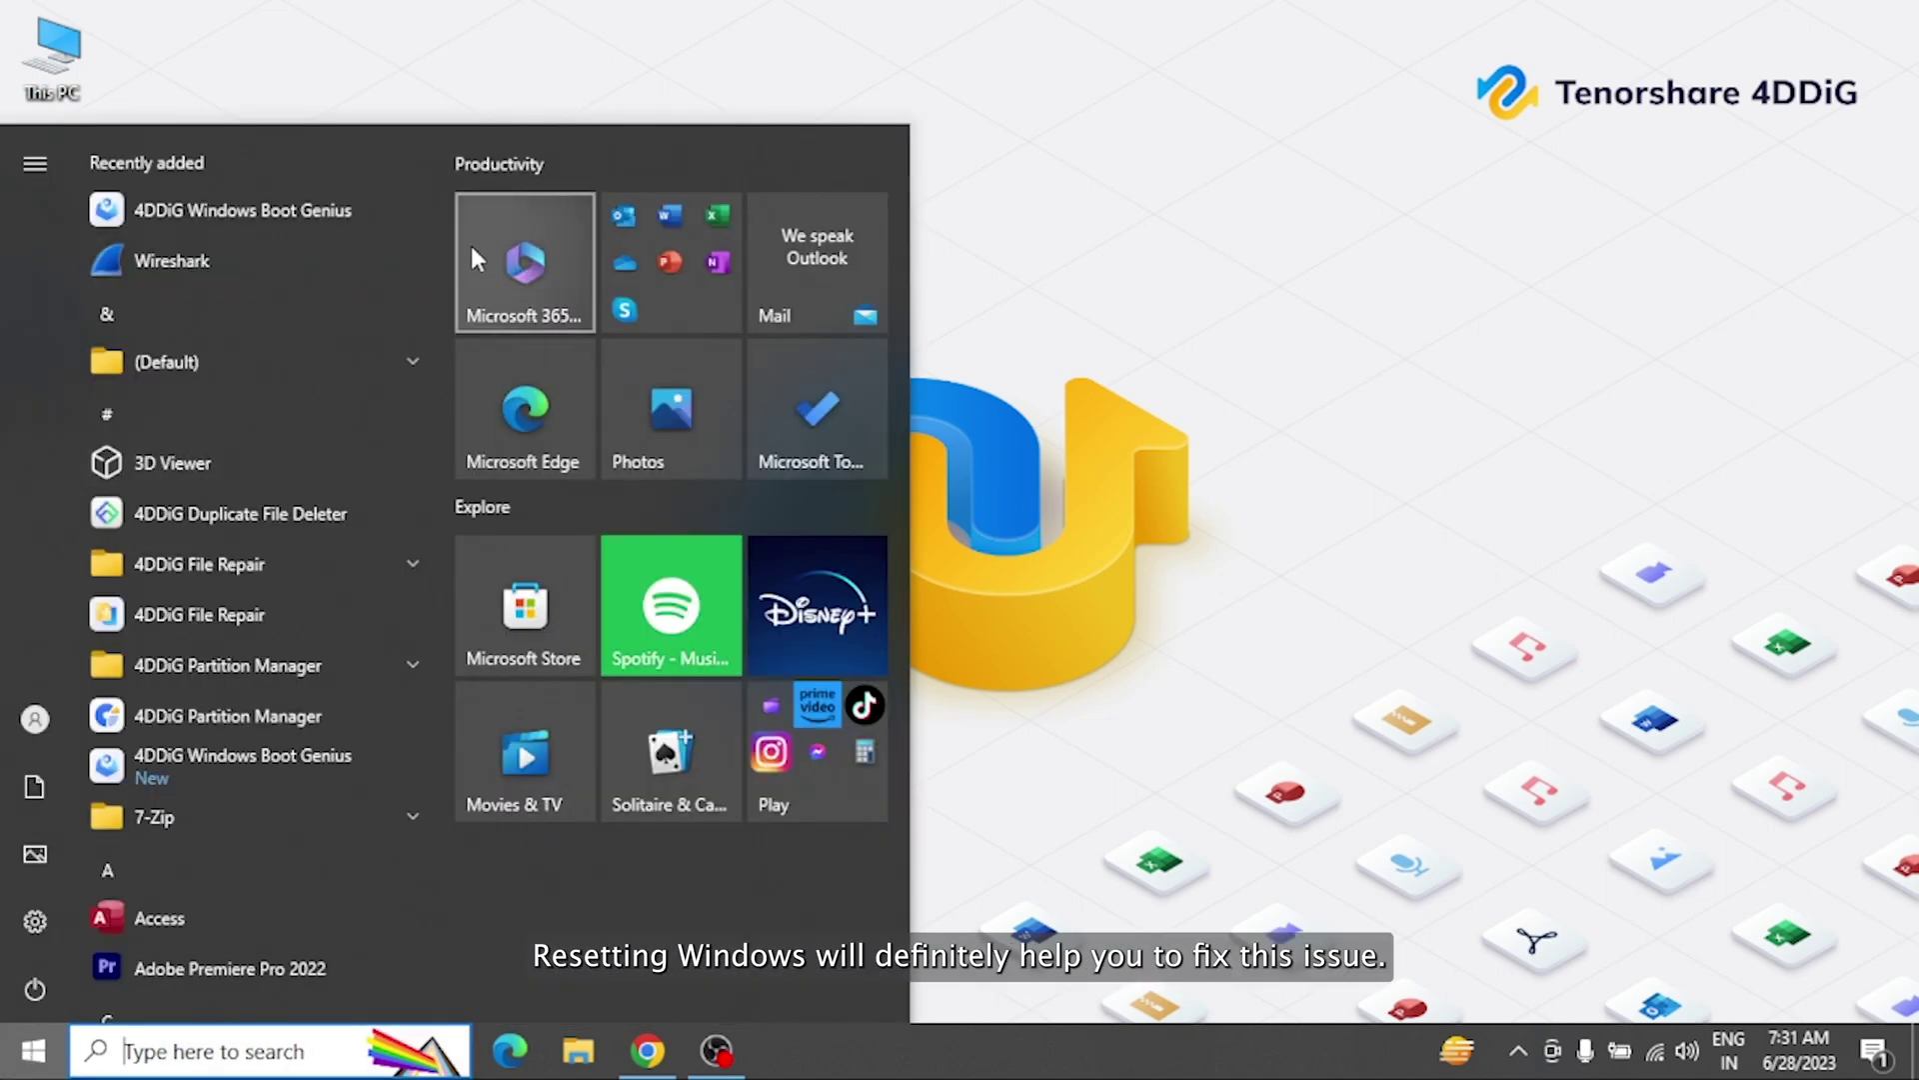
drag(440, 228, 449, 637)
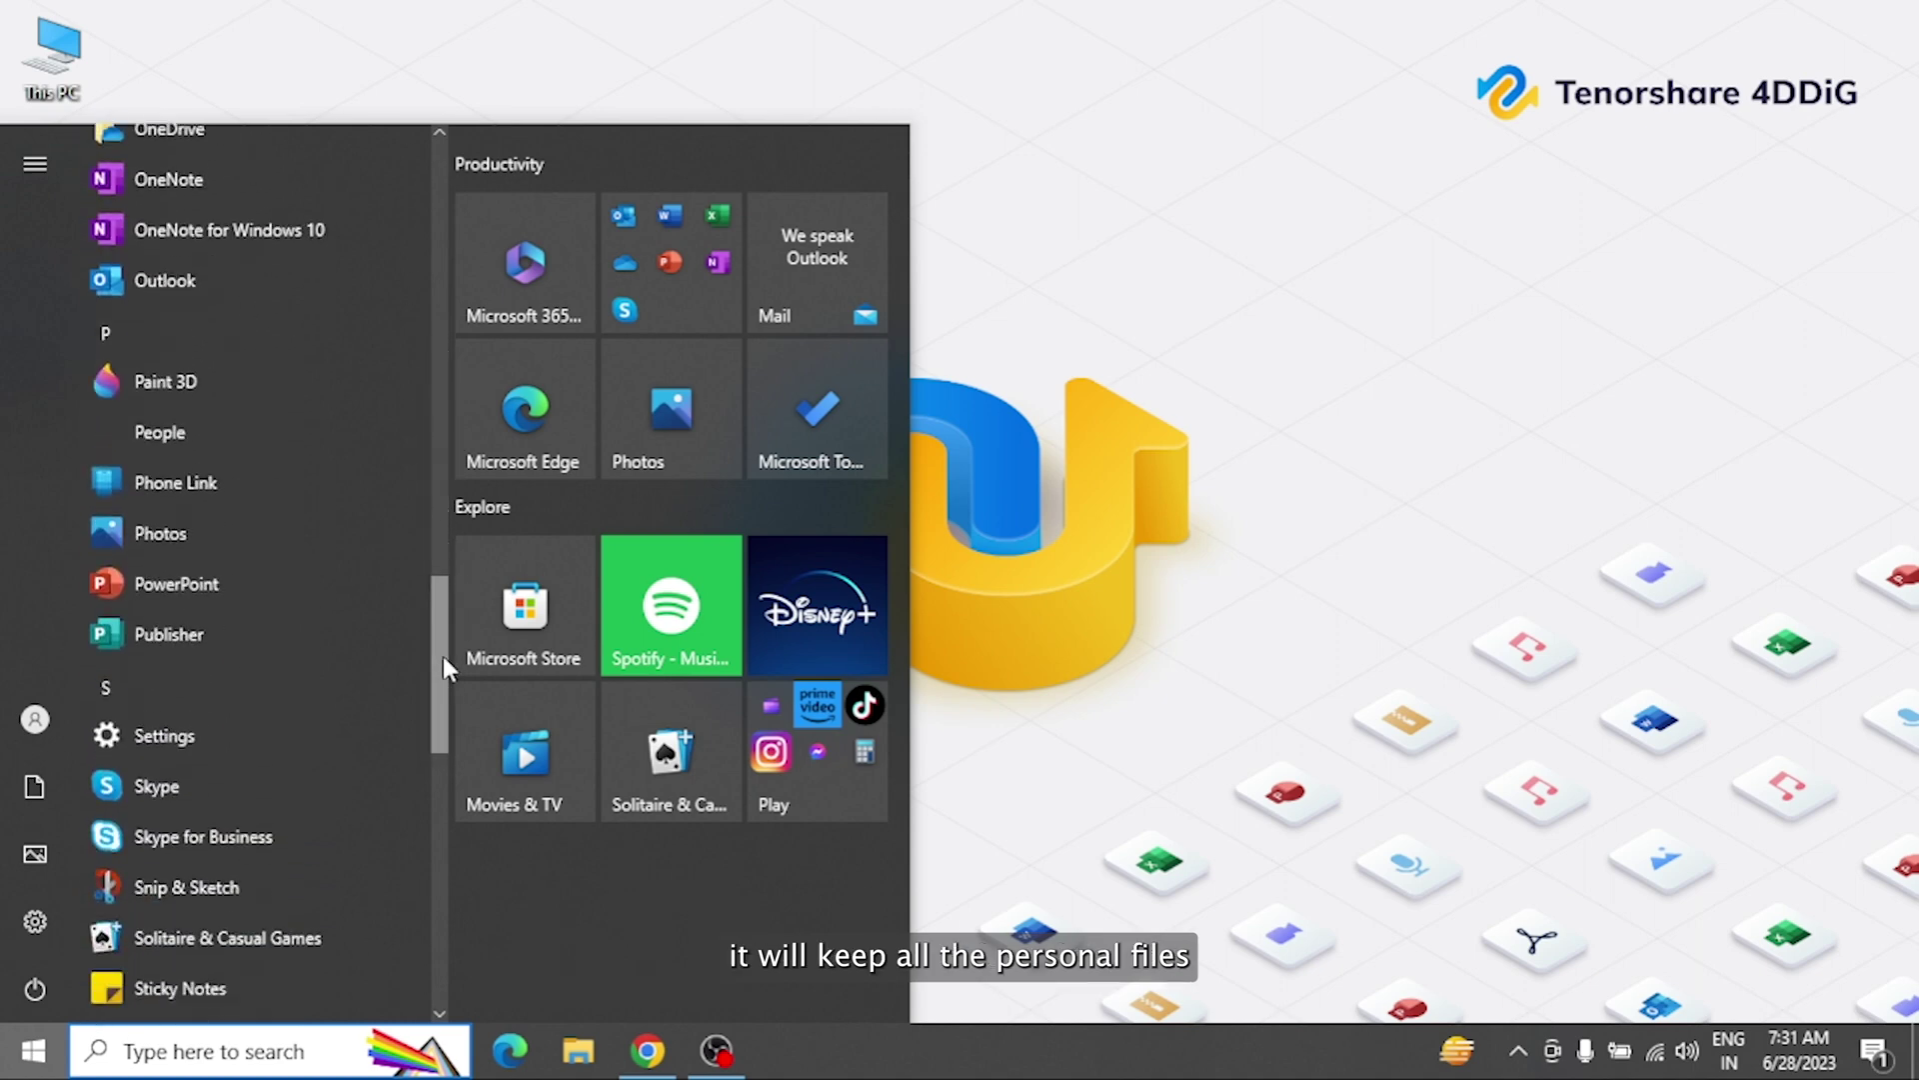
drag(449, 636, 444, 887)
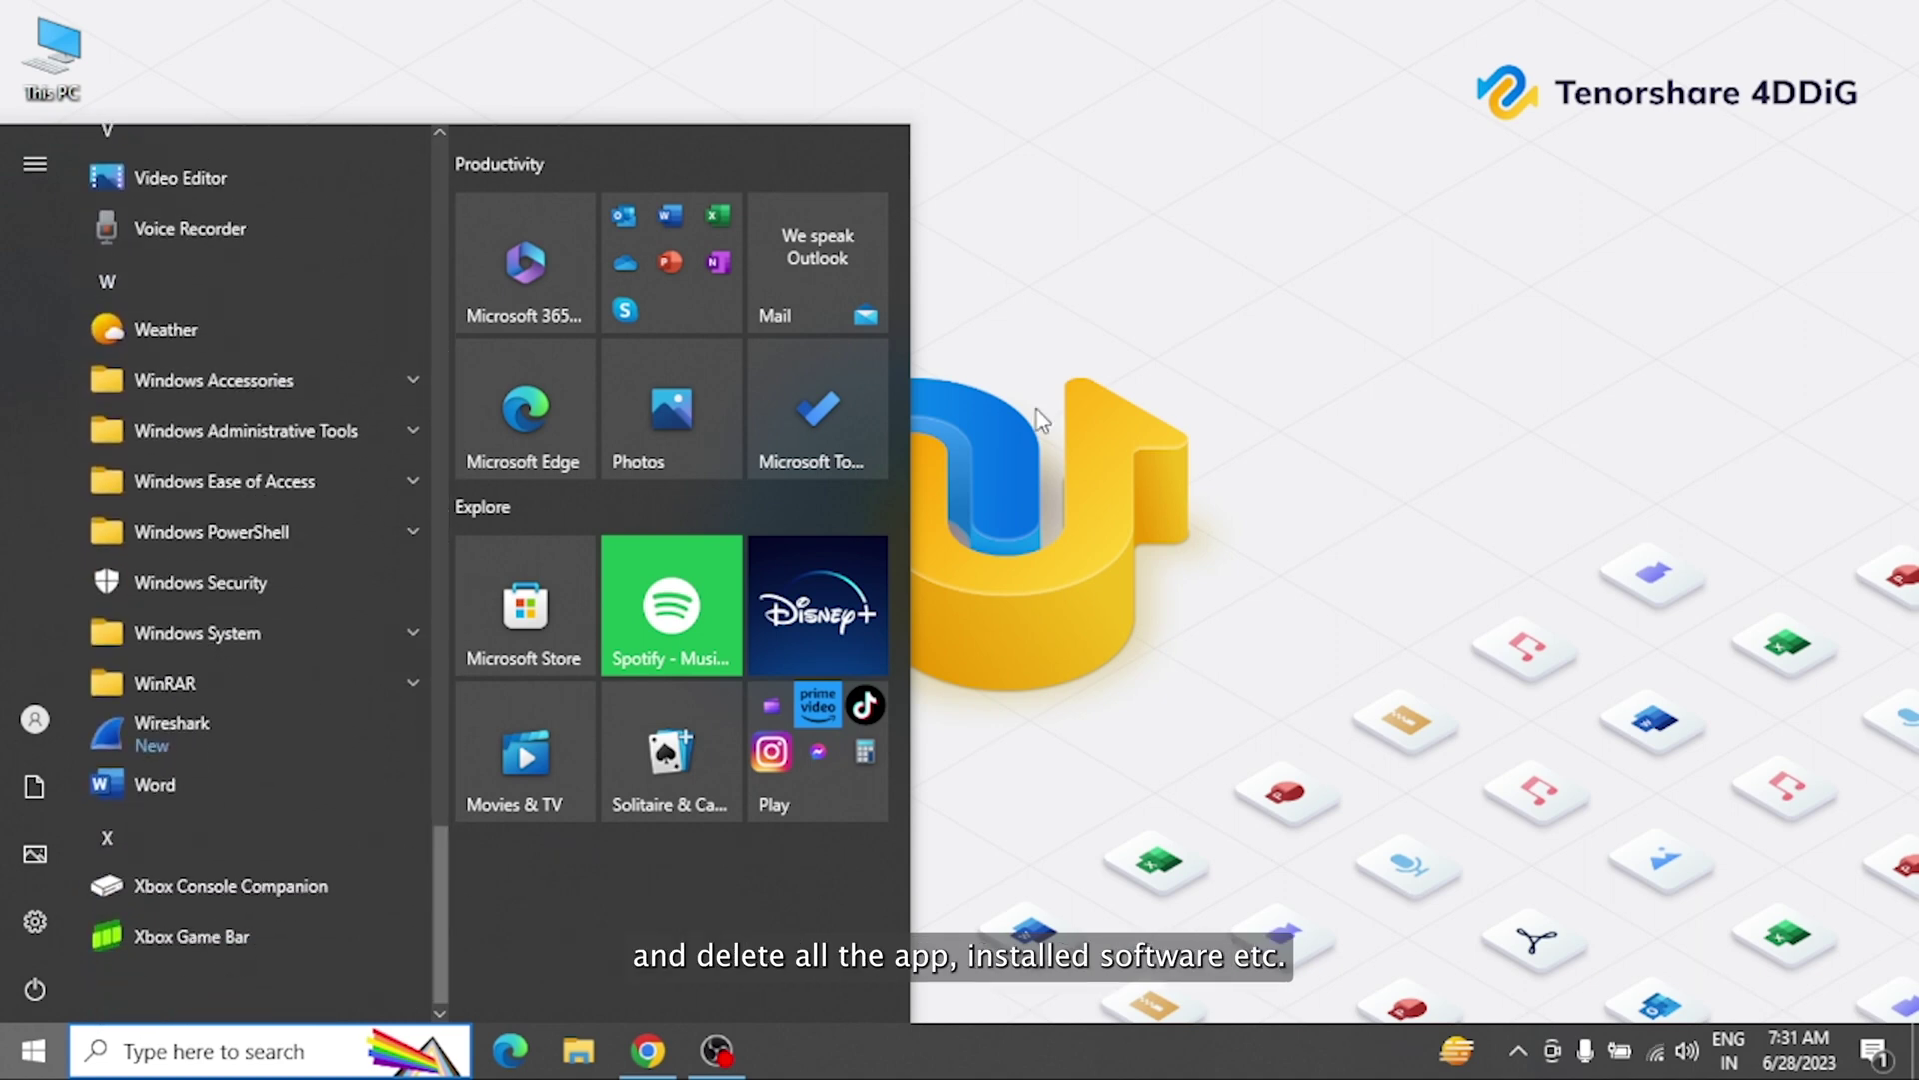
key(Escape)
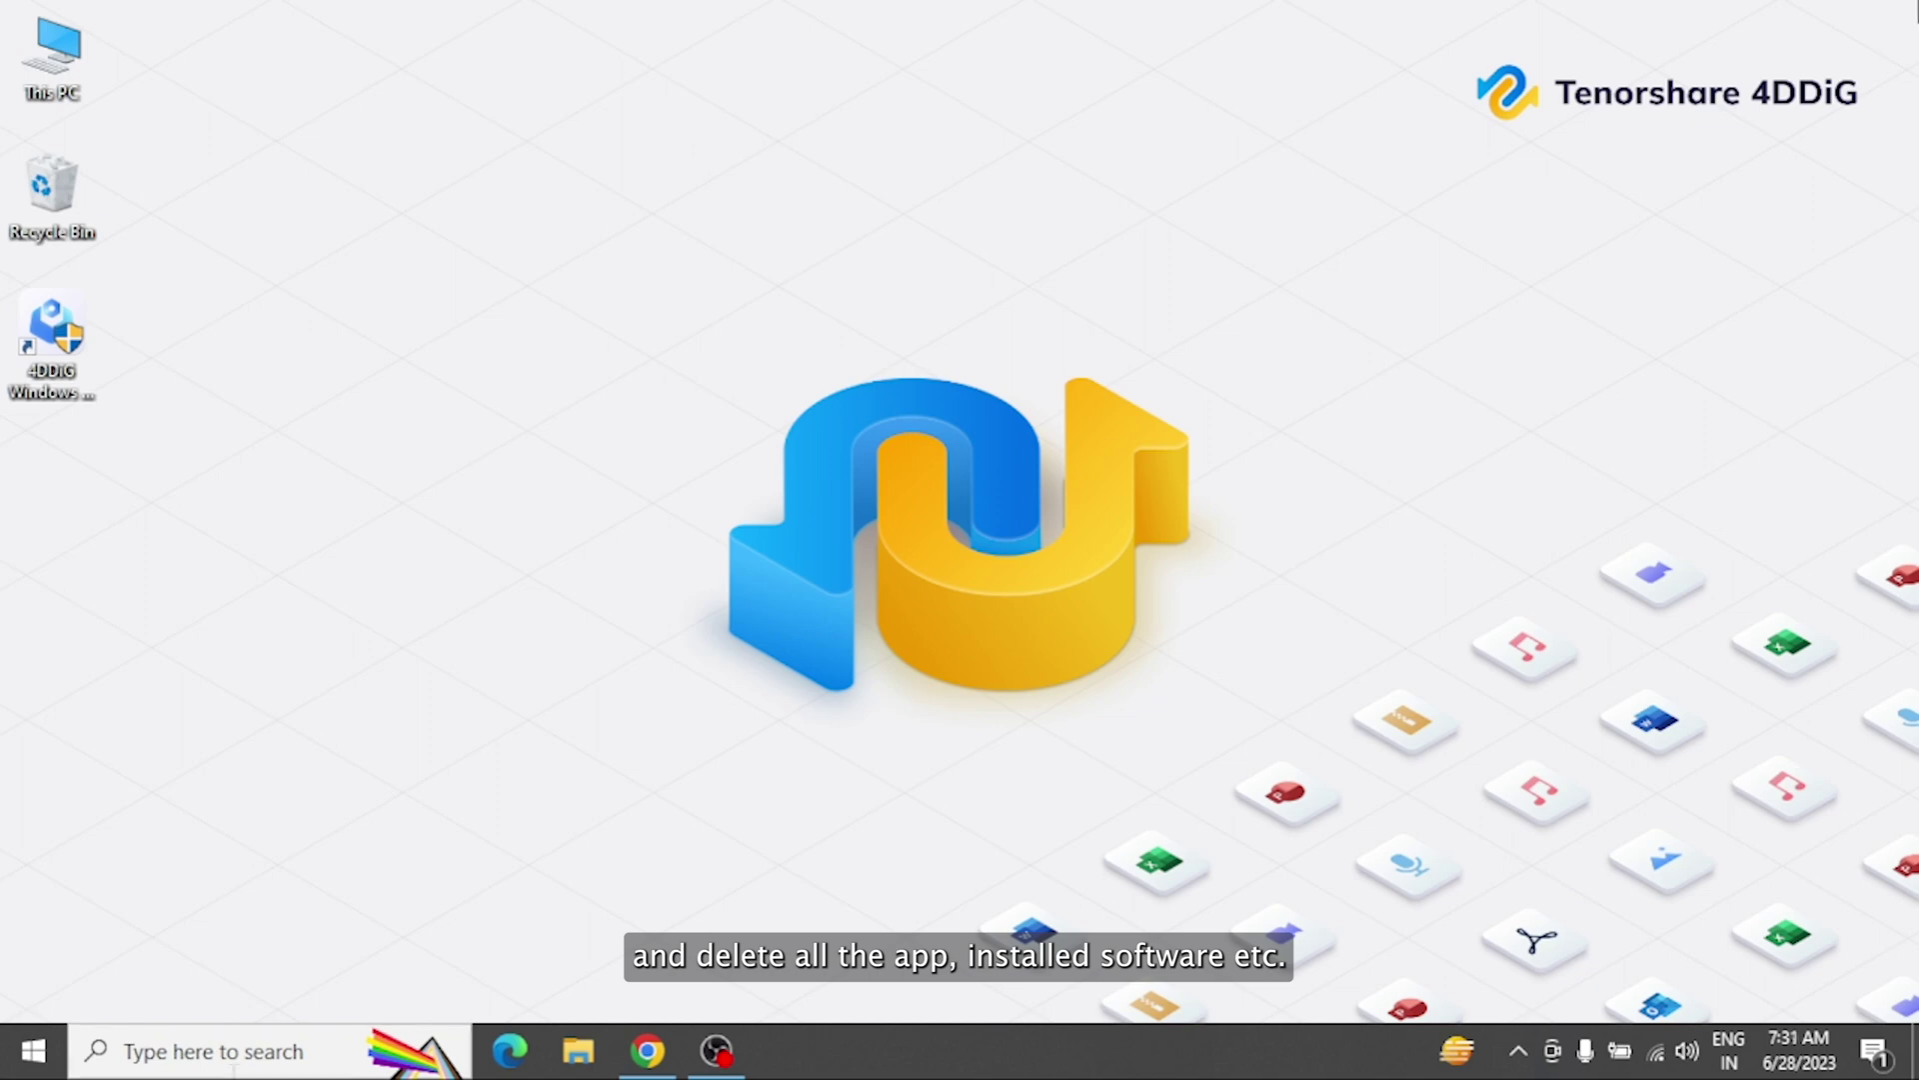
Step: Run systemreset -cleanpc in an administrator Command Prompt and confirm the Fresh start dialog
click(230, 1073)
text(cmd)
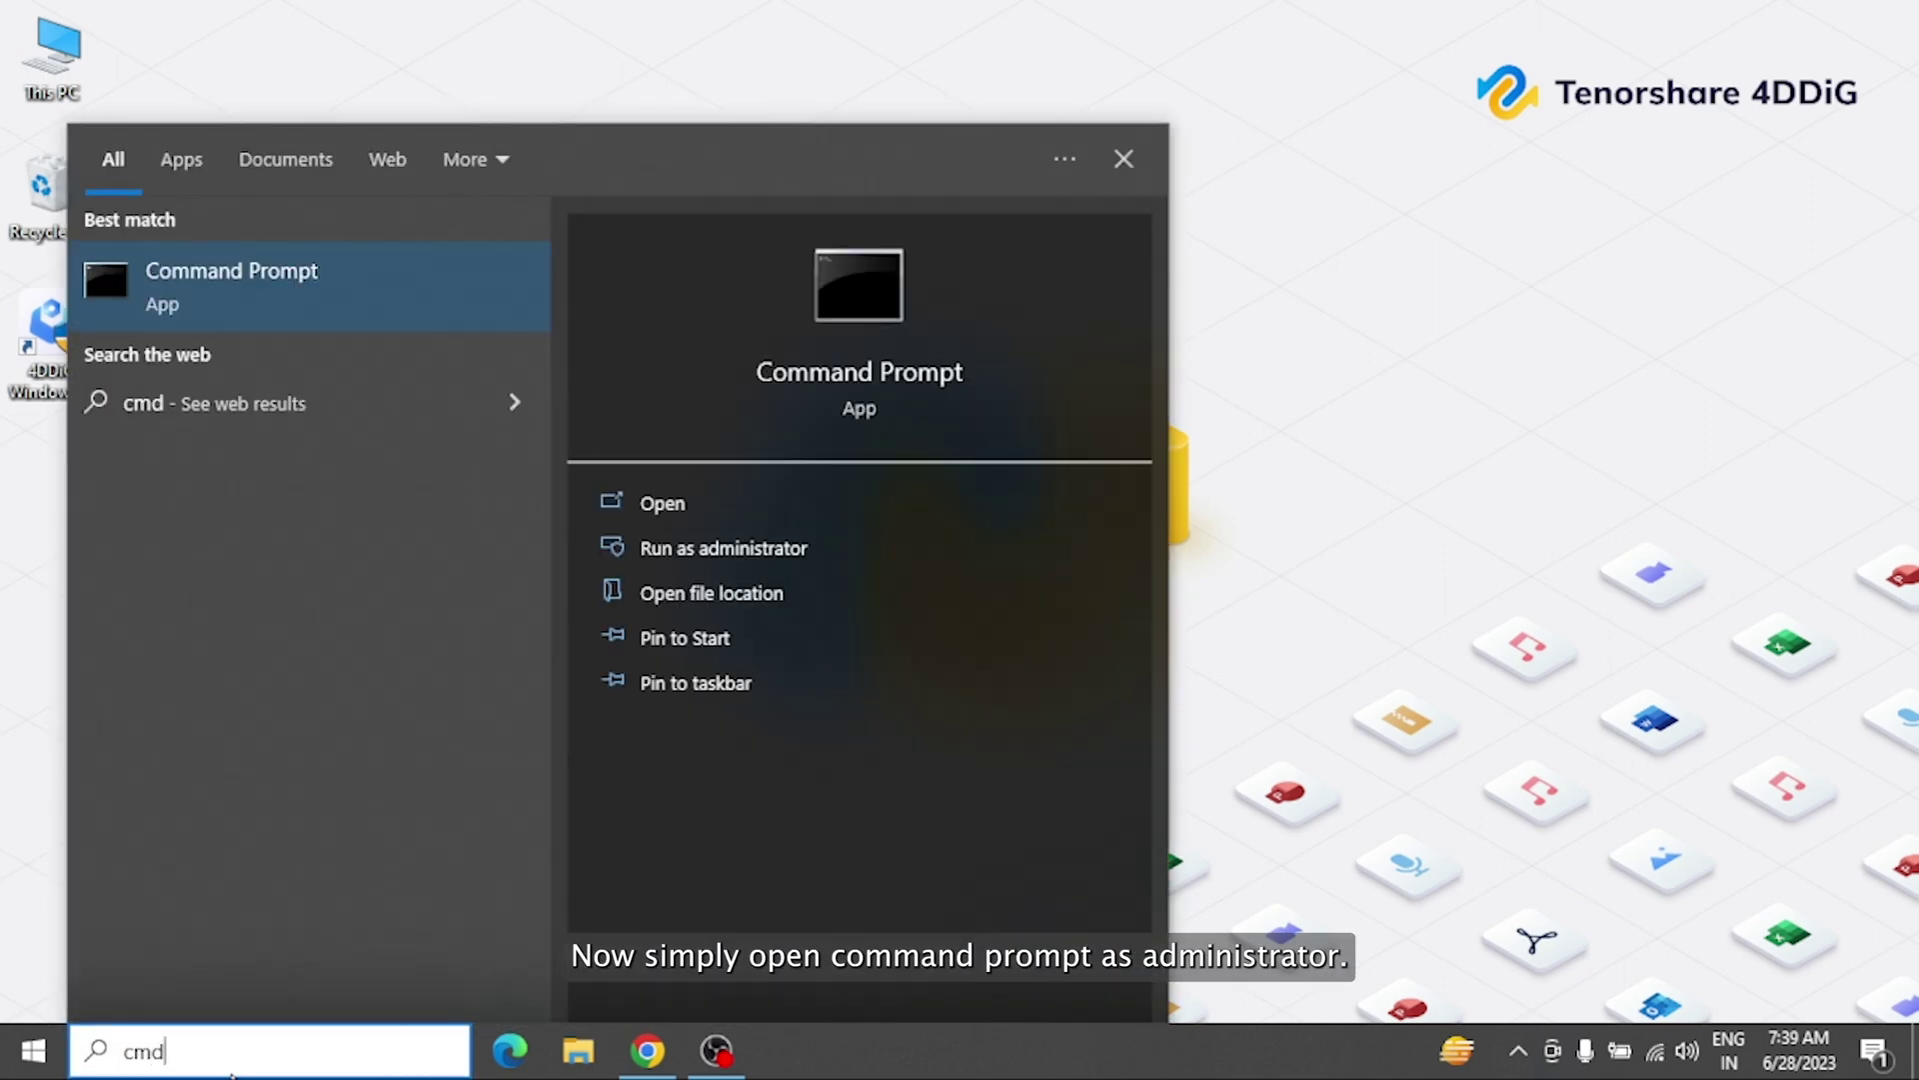
click(796, 558)
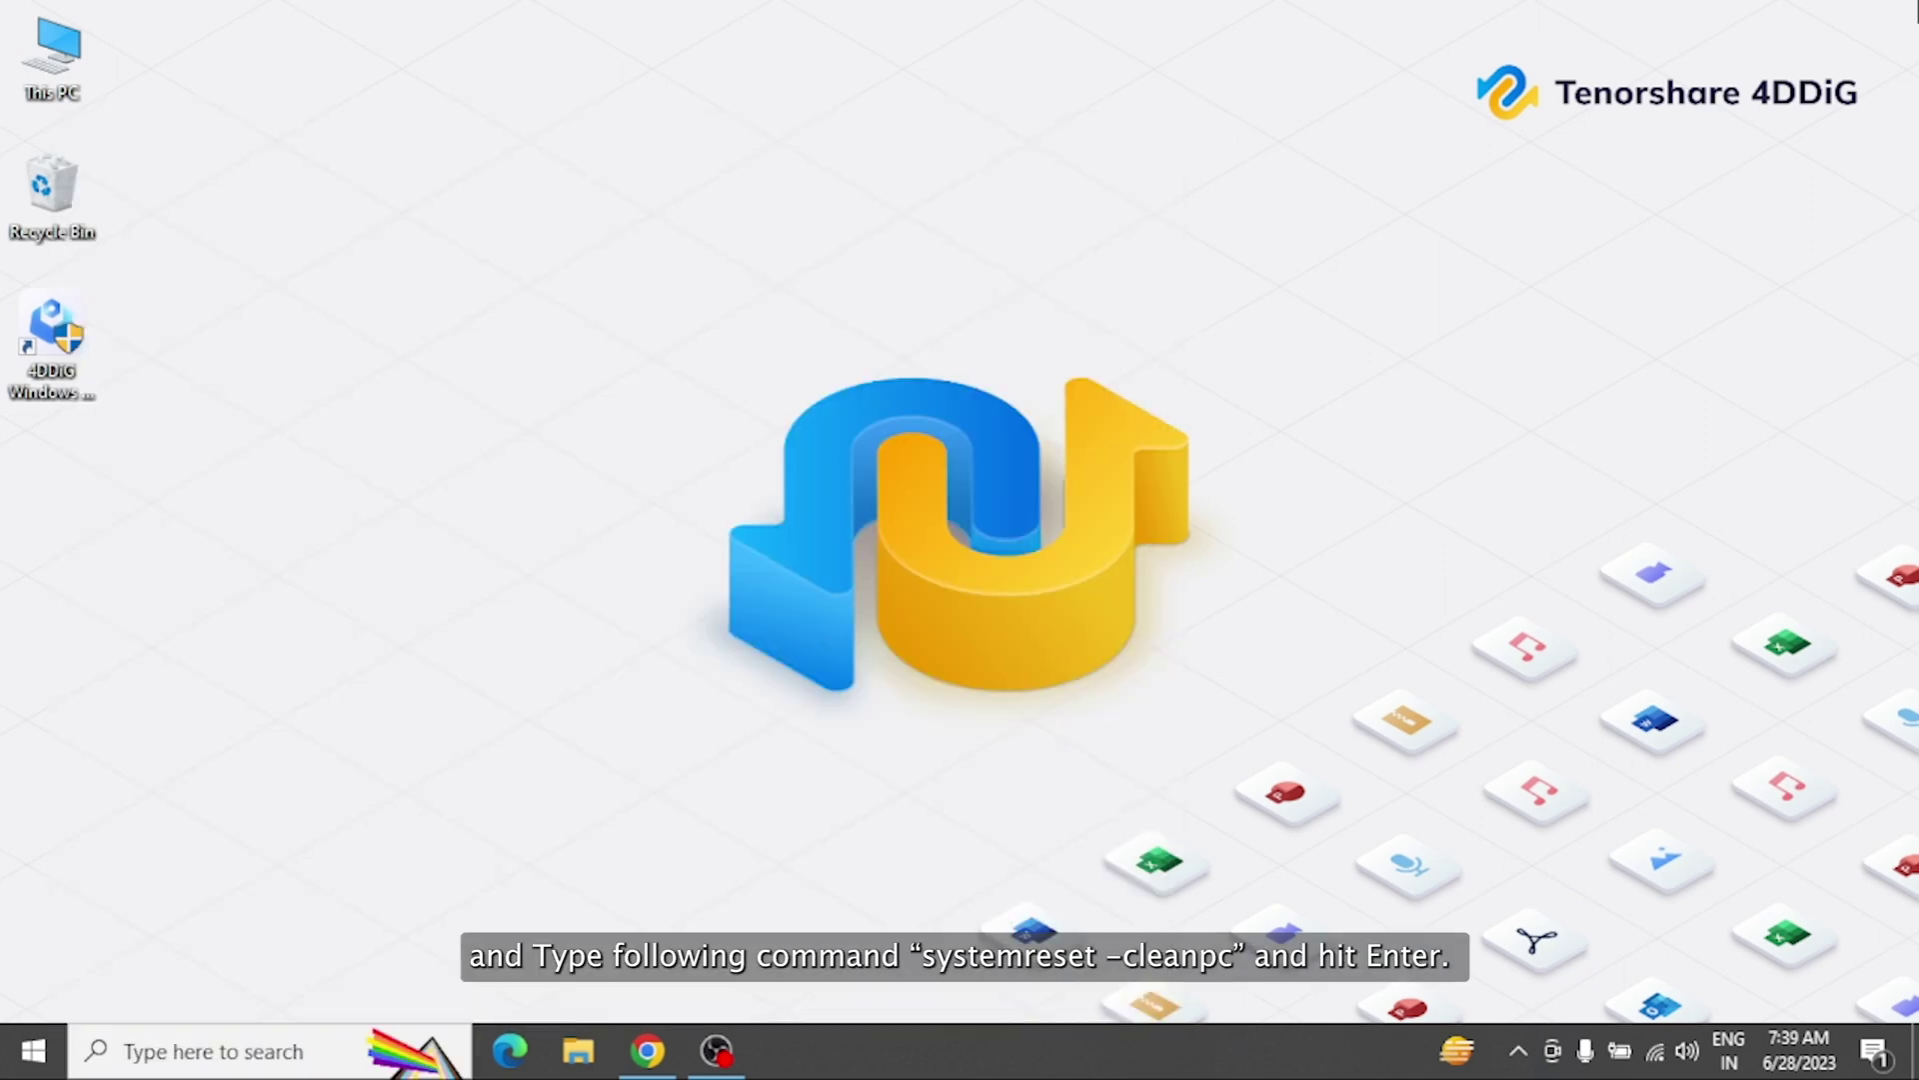
text(systemreset)
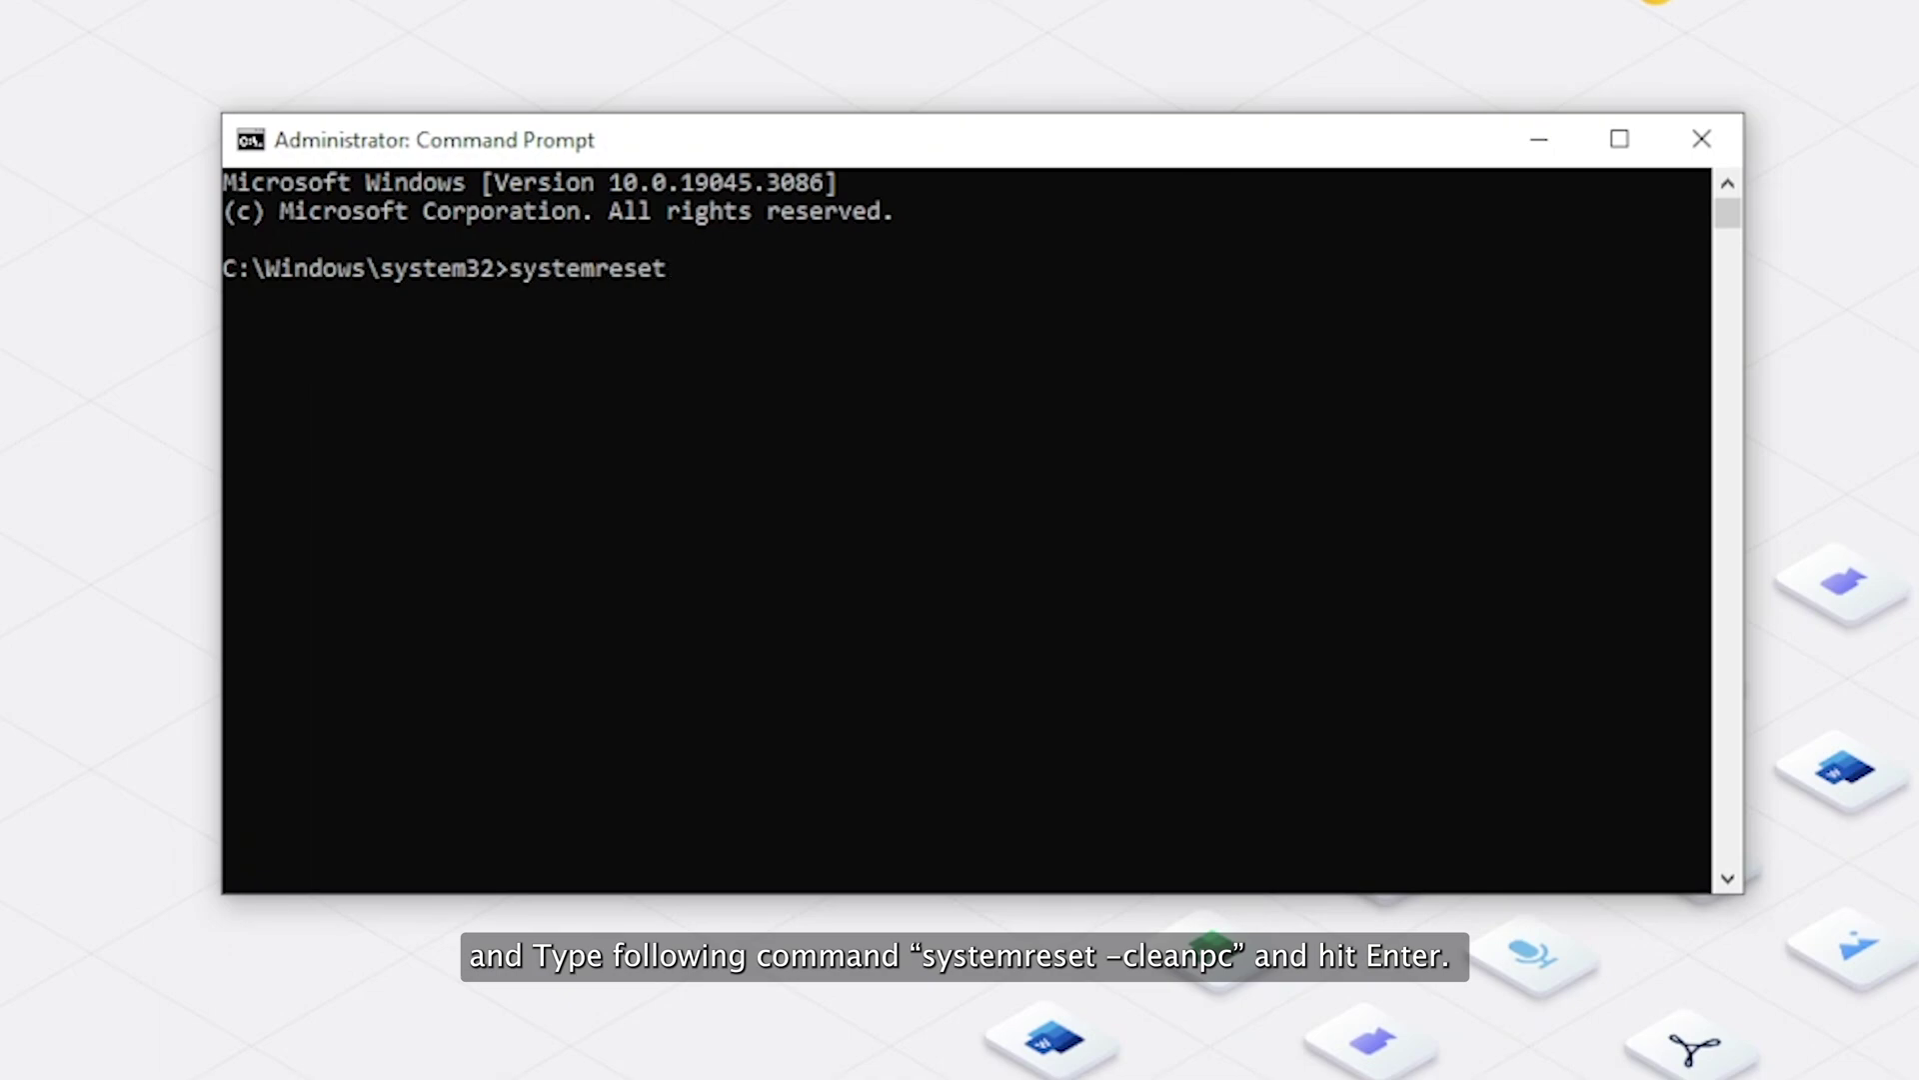
text( -cleanpc)
key(Return)
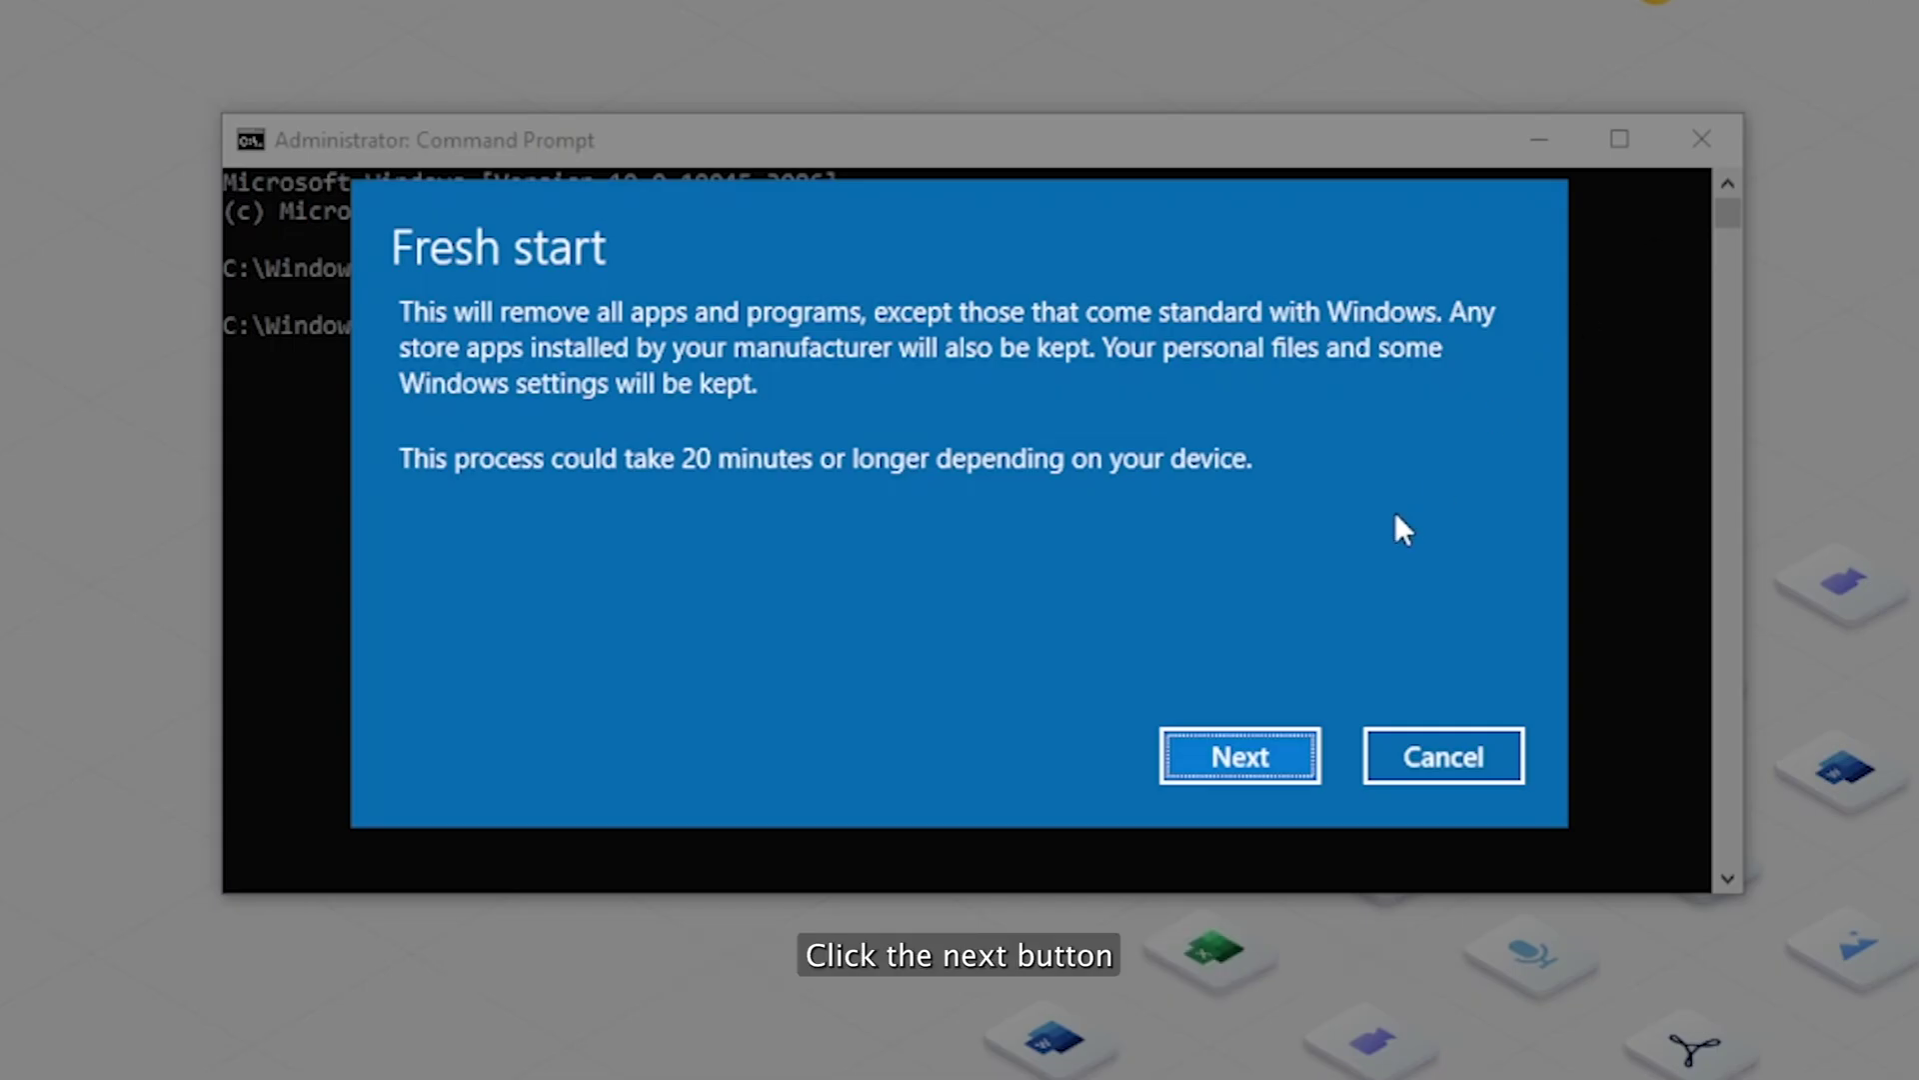
click(1244, 748)
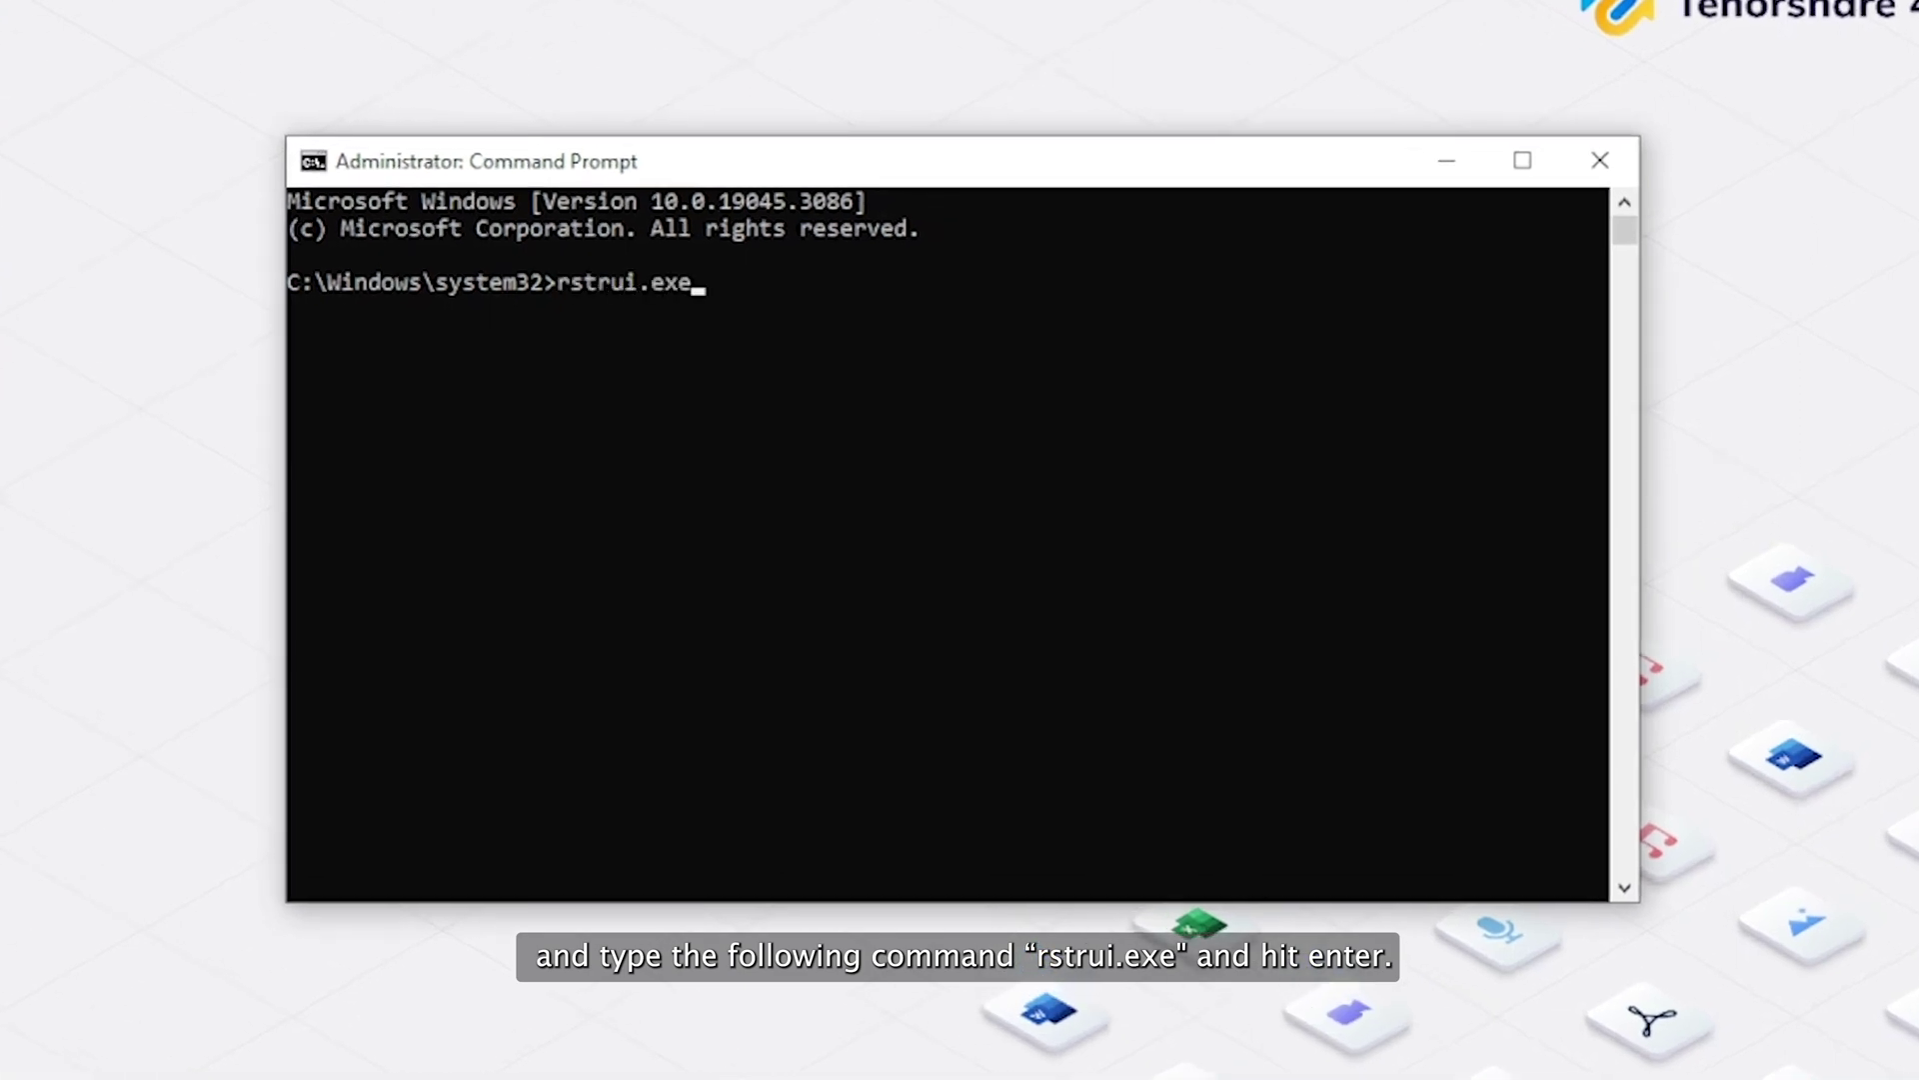
Step: Launch rstrui.exe, select the 6/26/2023 automatic restore point, and finish the wizard
key(Return)
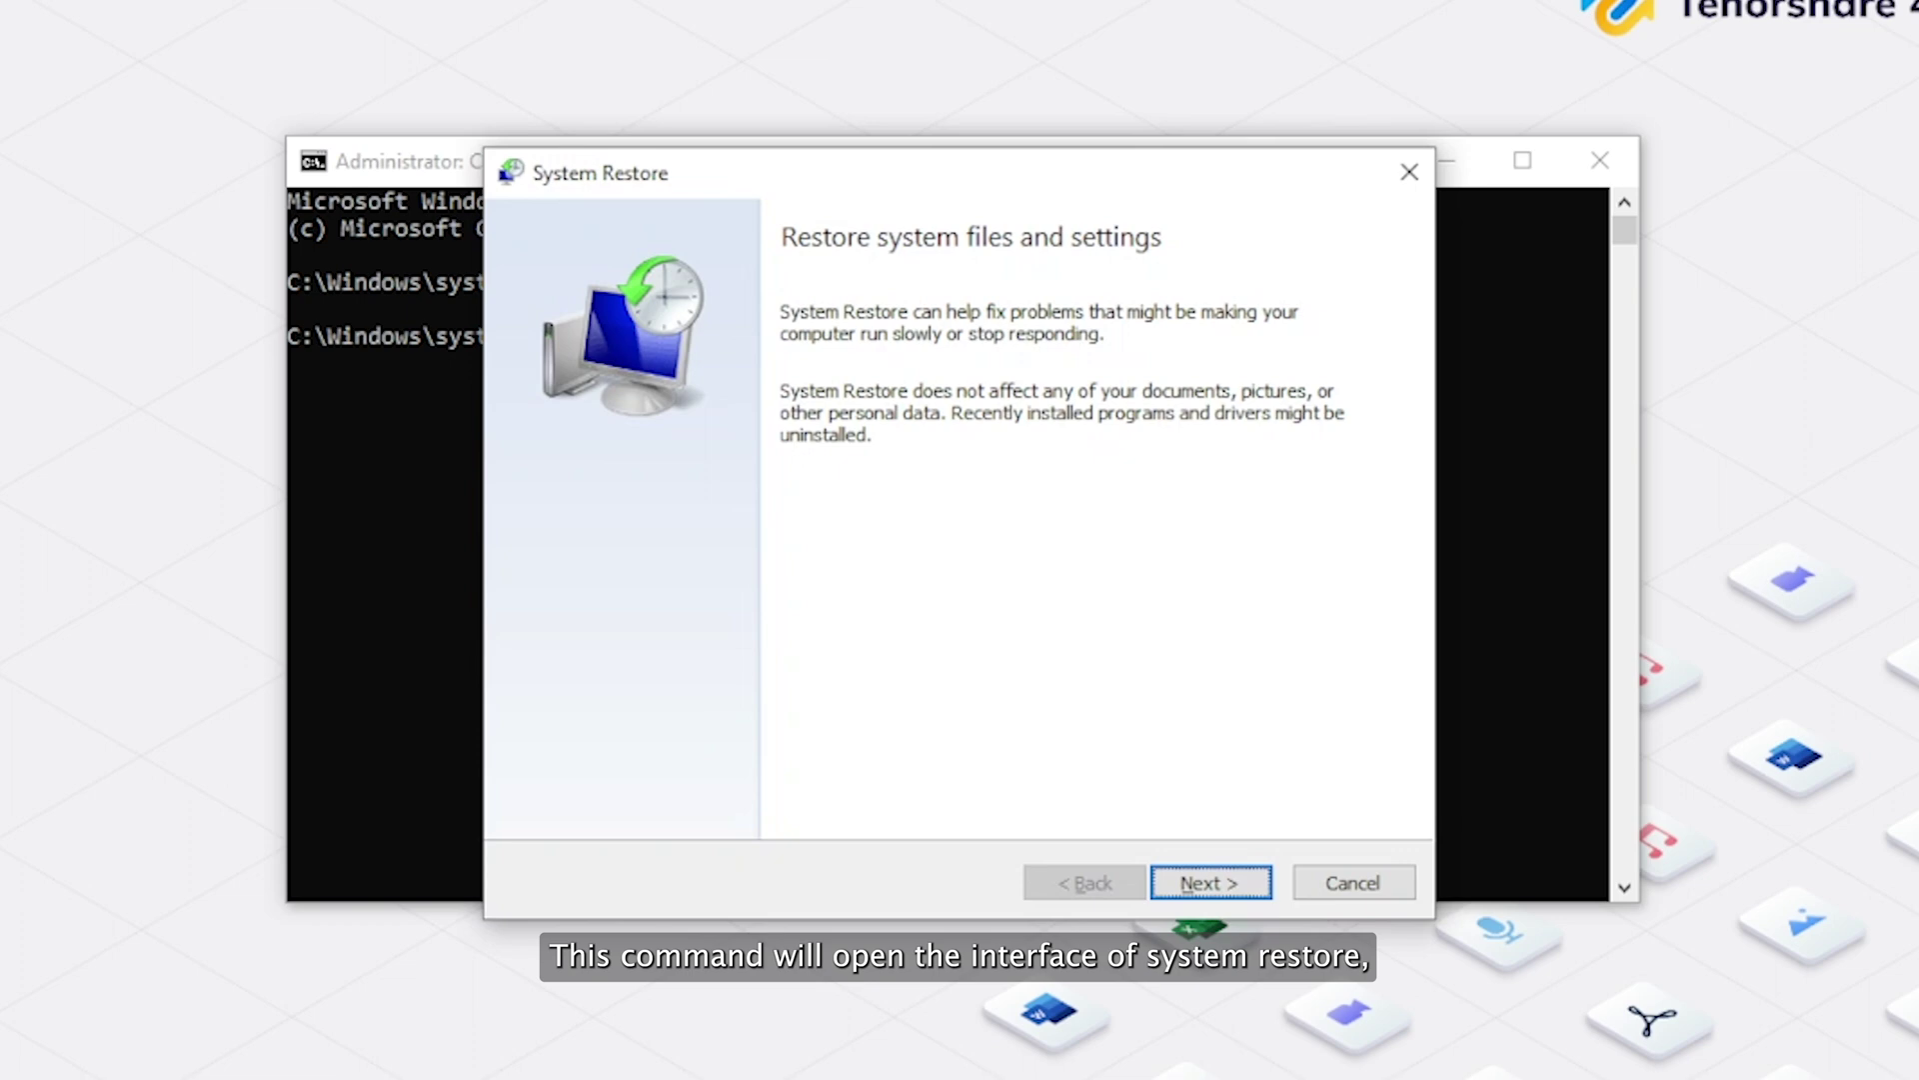
click(1218, 885)
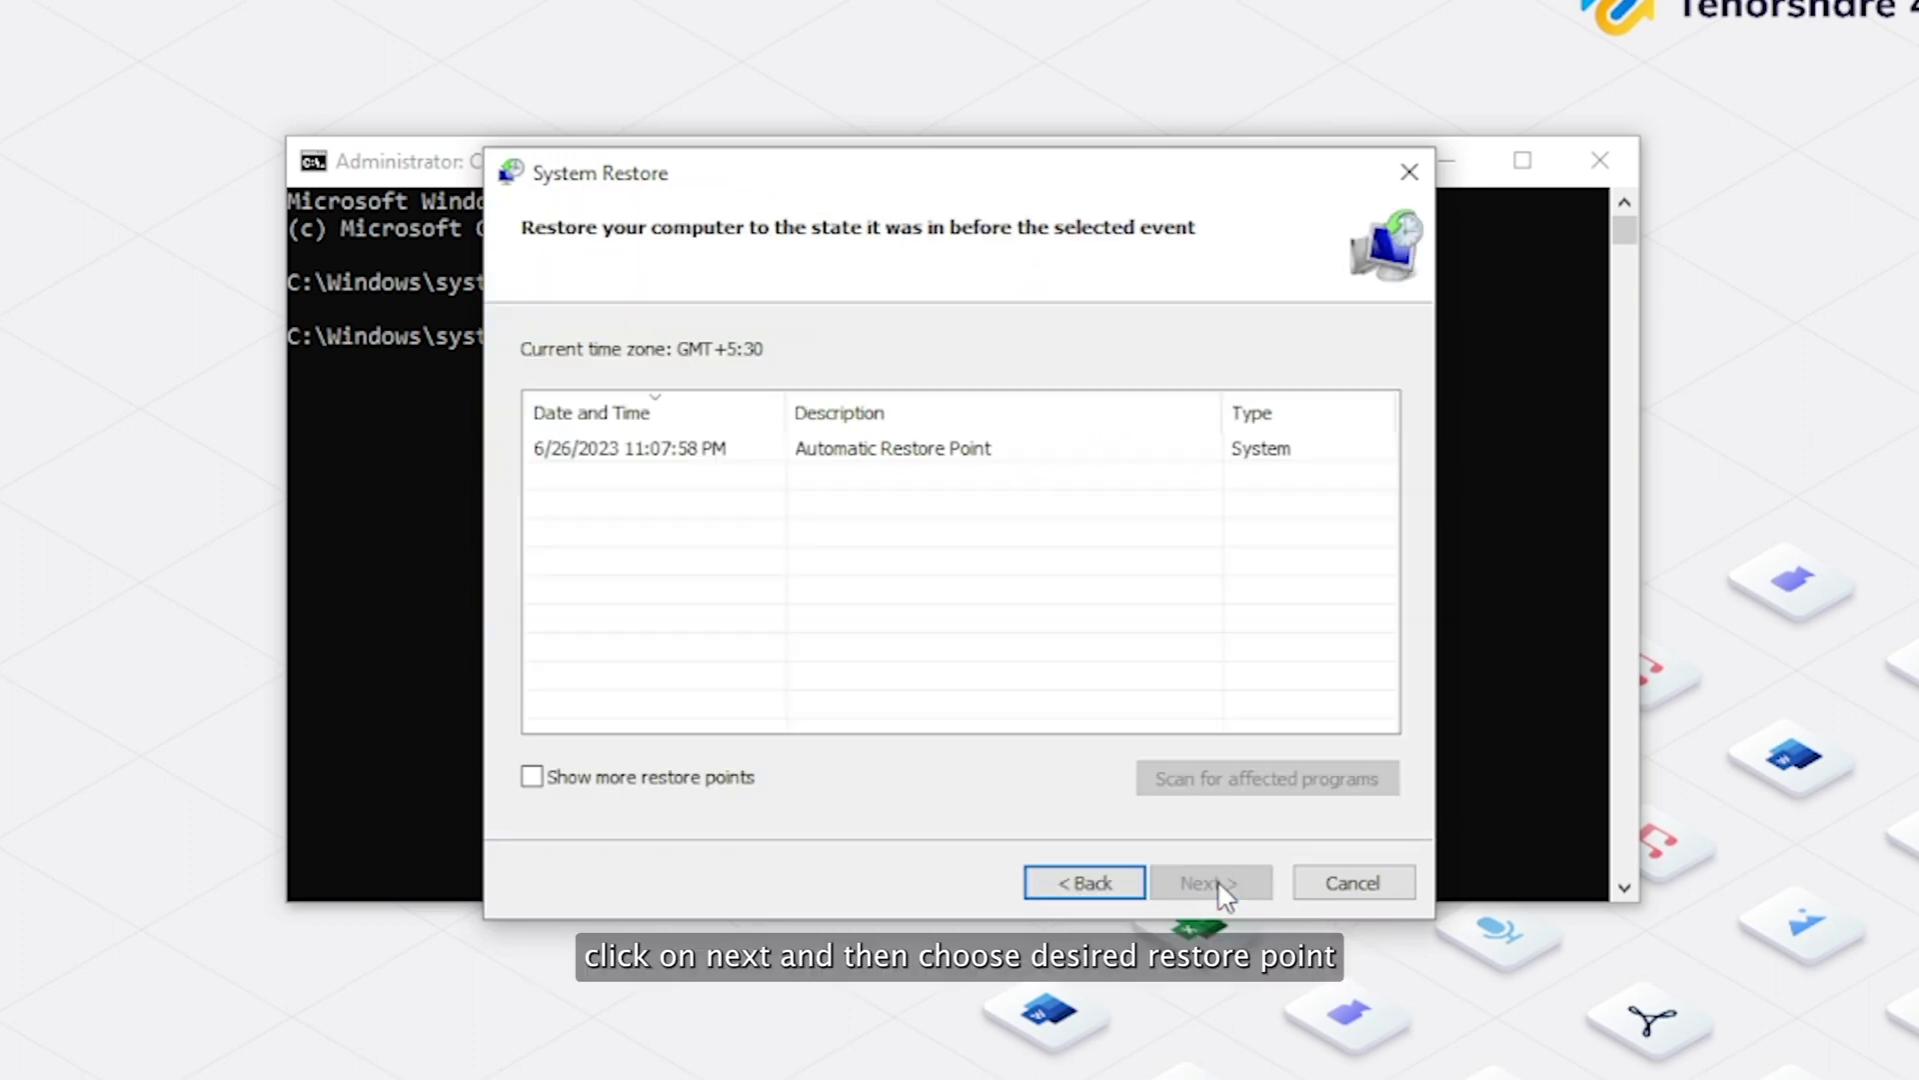
click(655, 456)
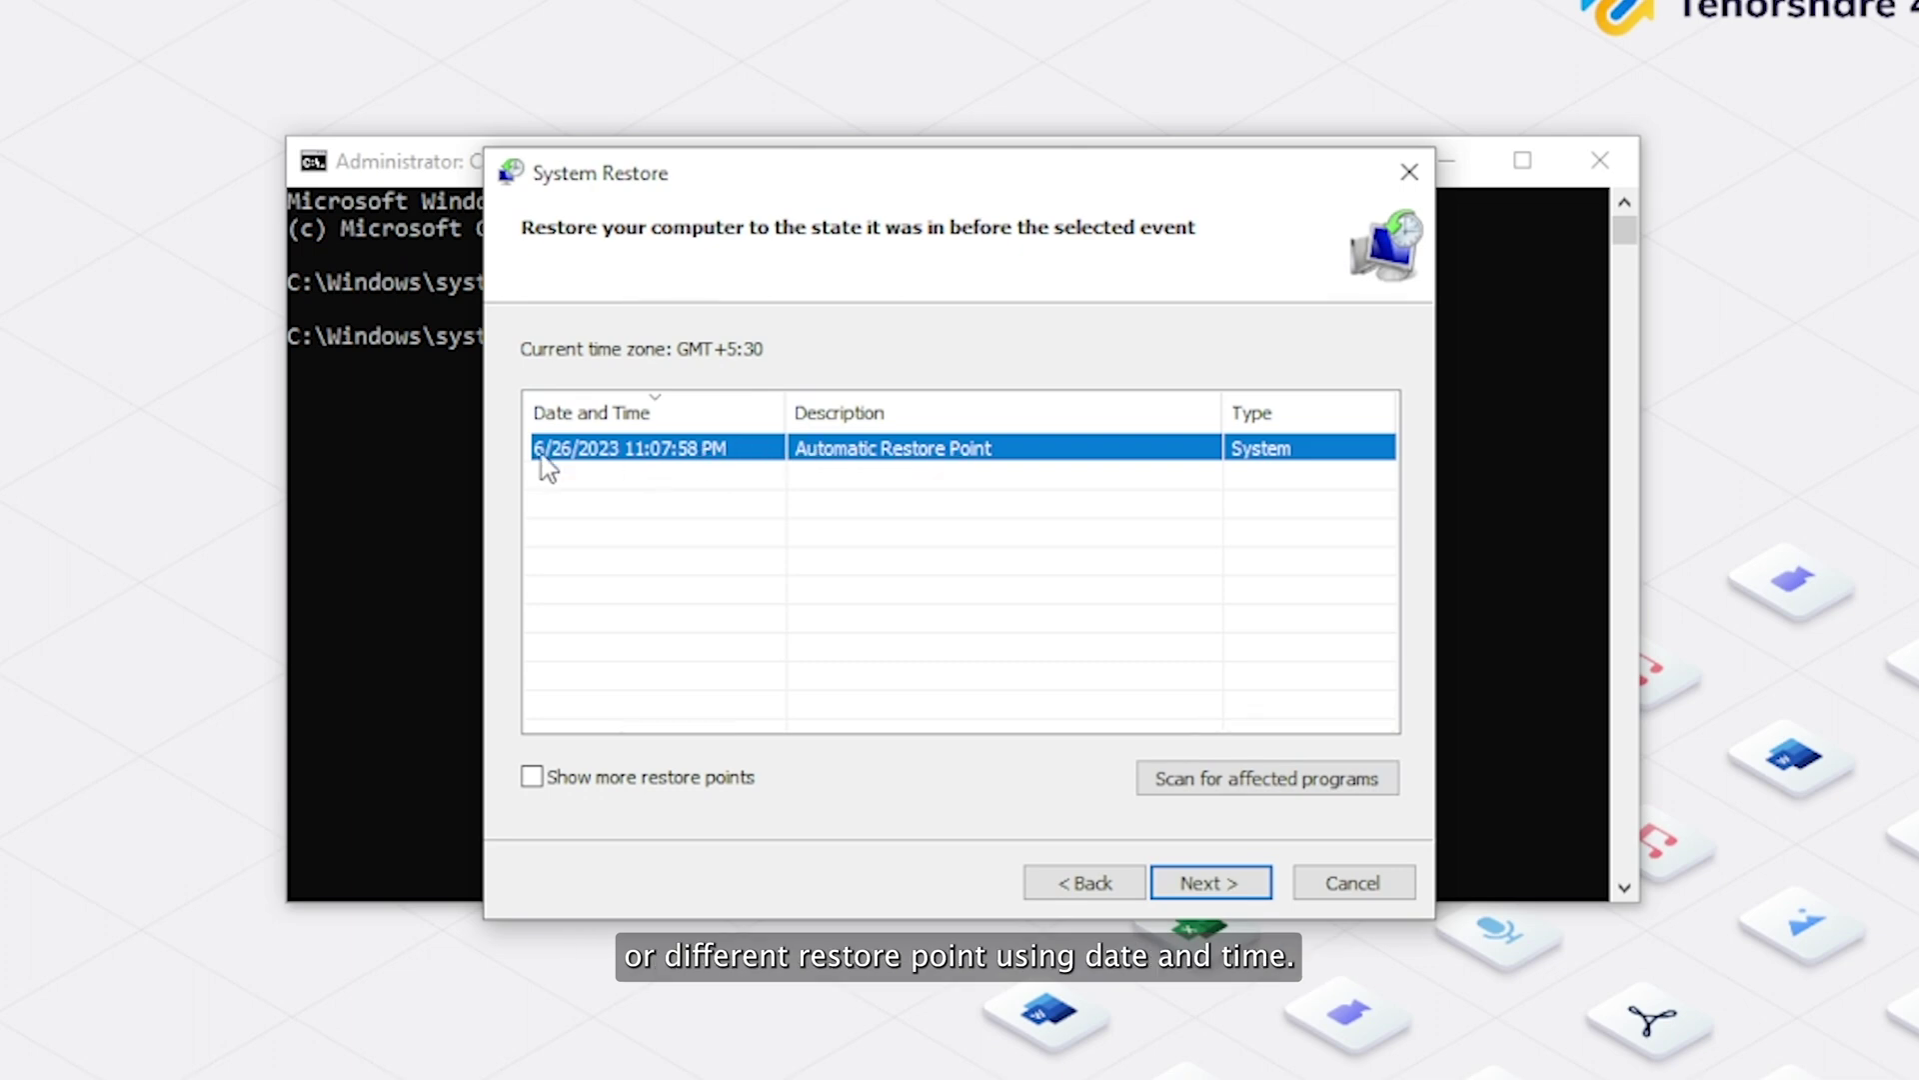
click(1207, 882)
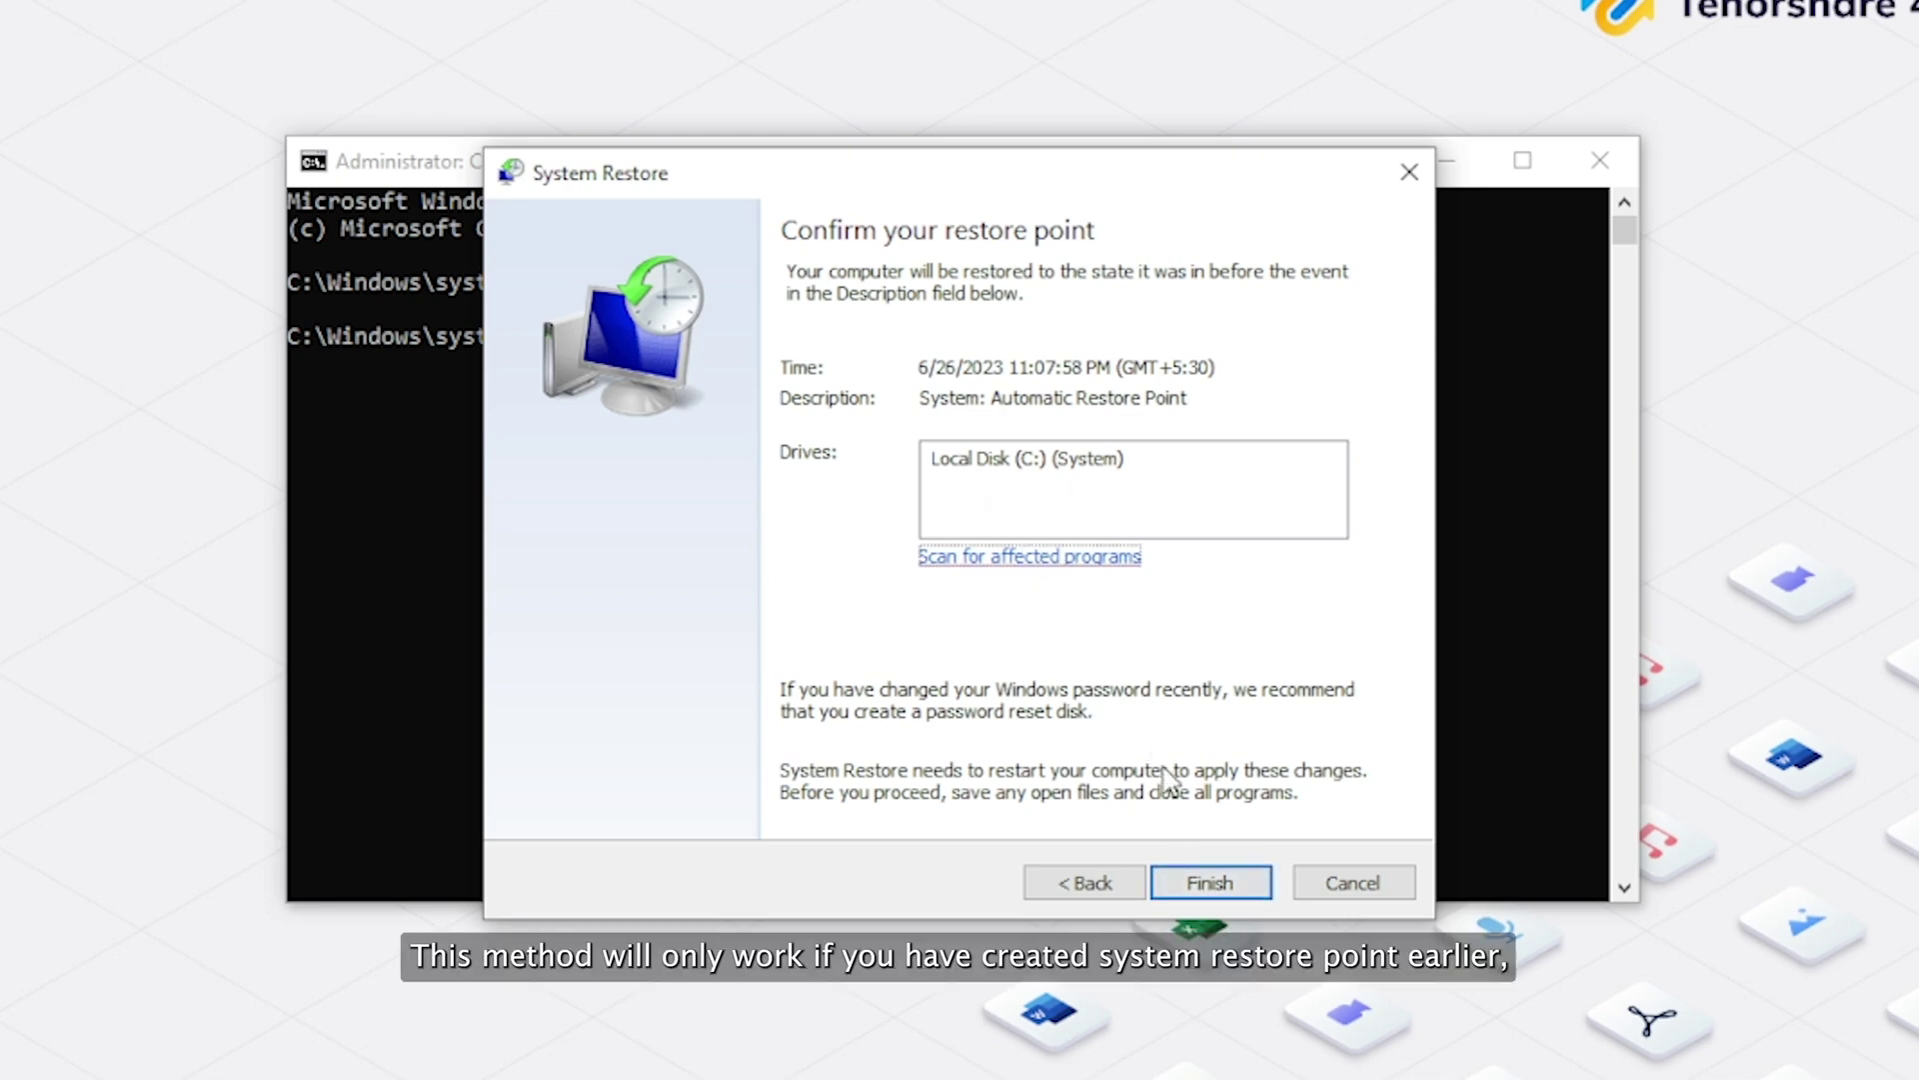
click(1207, 888)
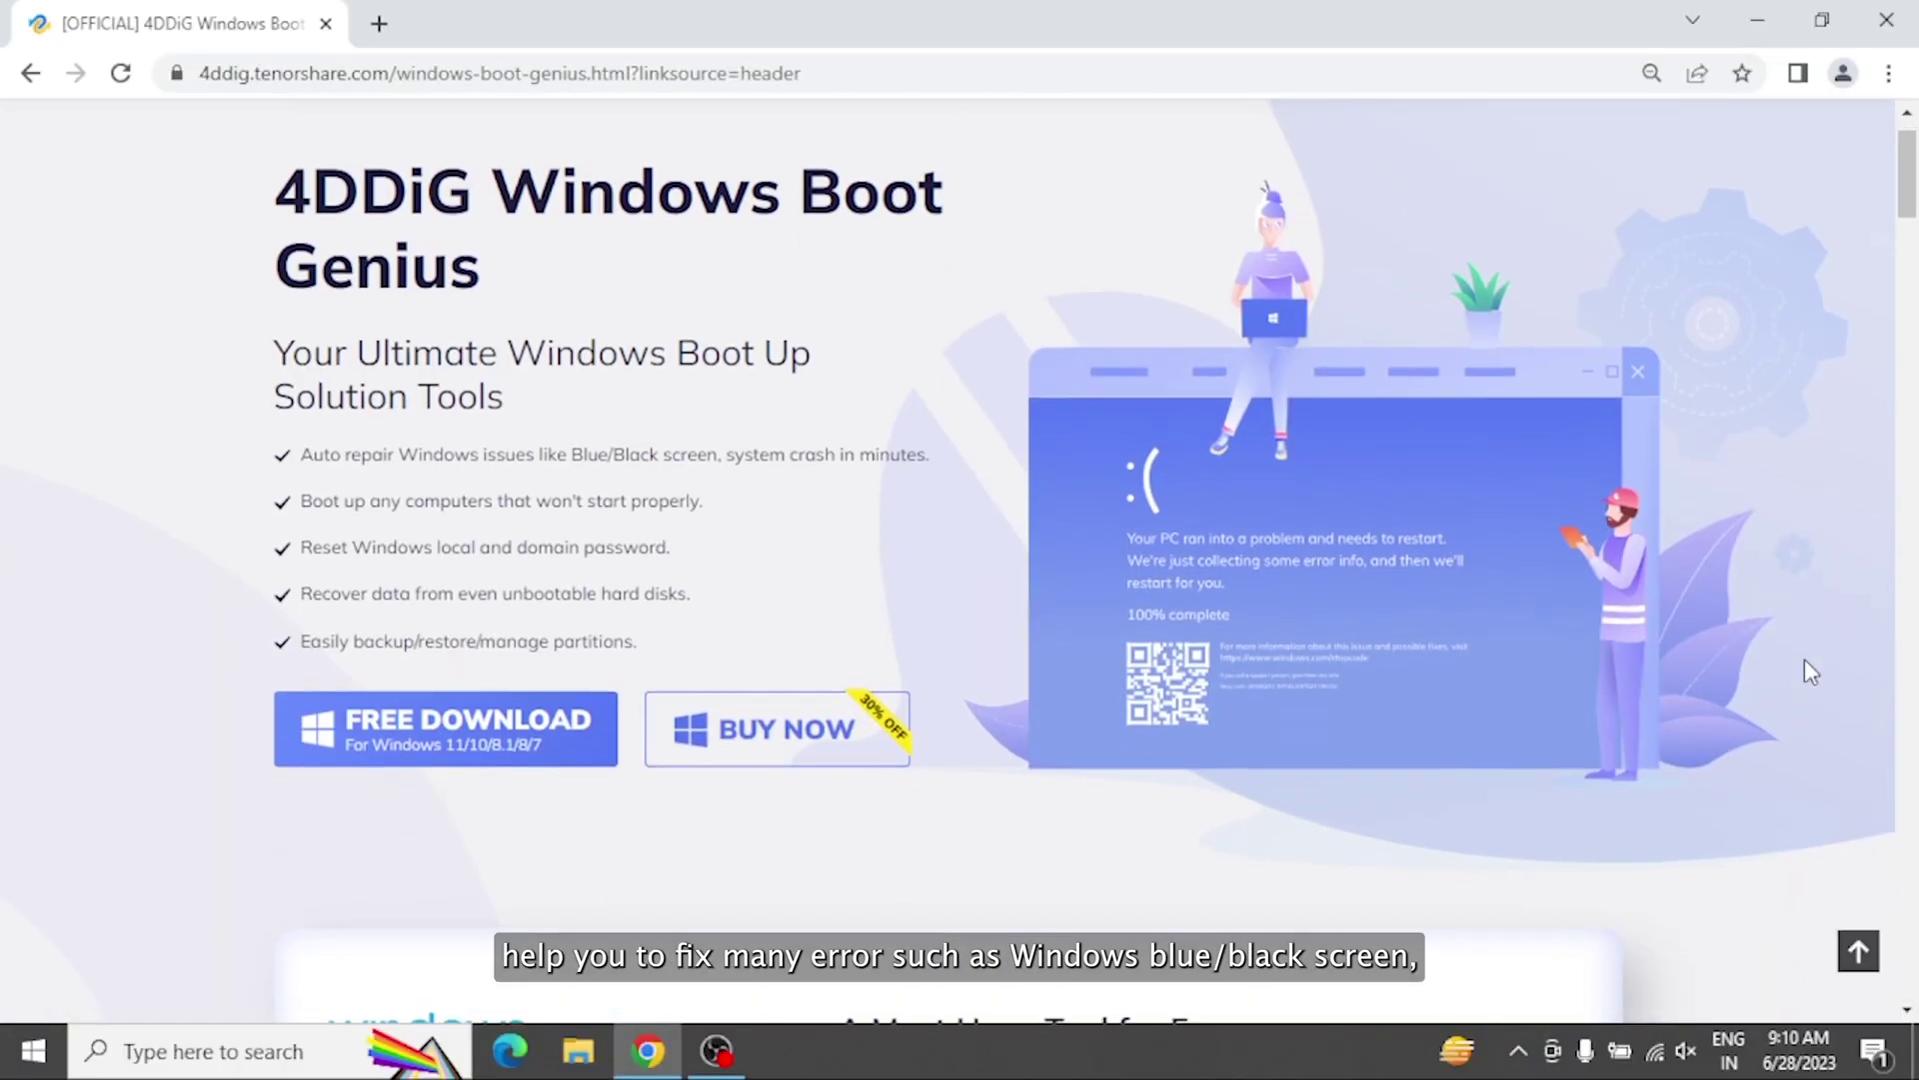
scroll(1804, 660, down, 2)
scroll(1804, 660, down, 2)
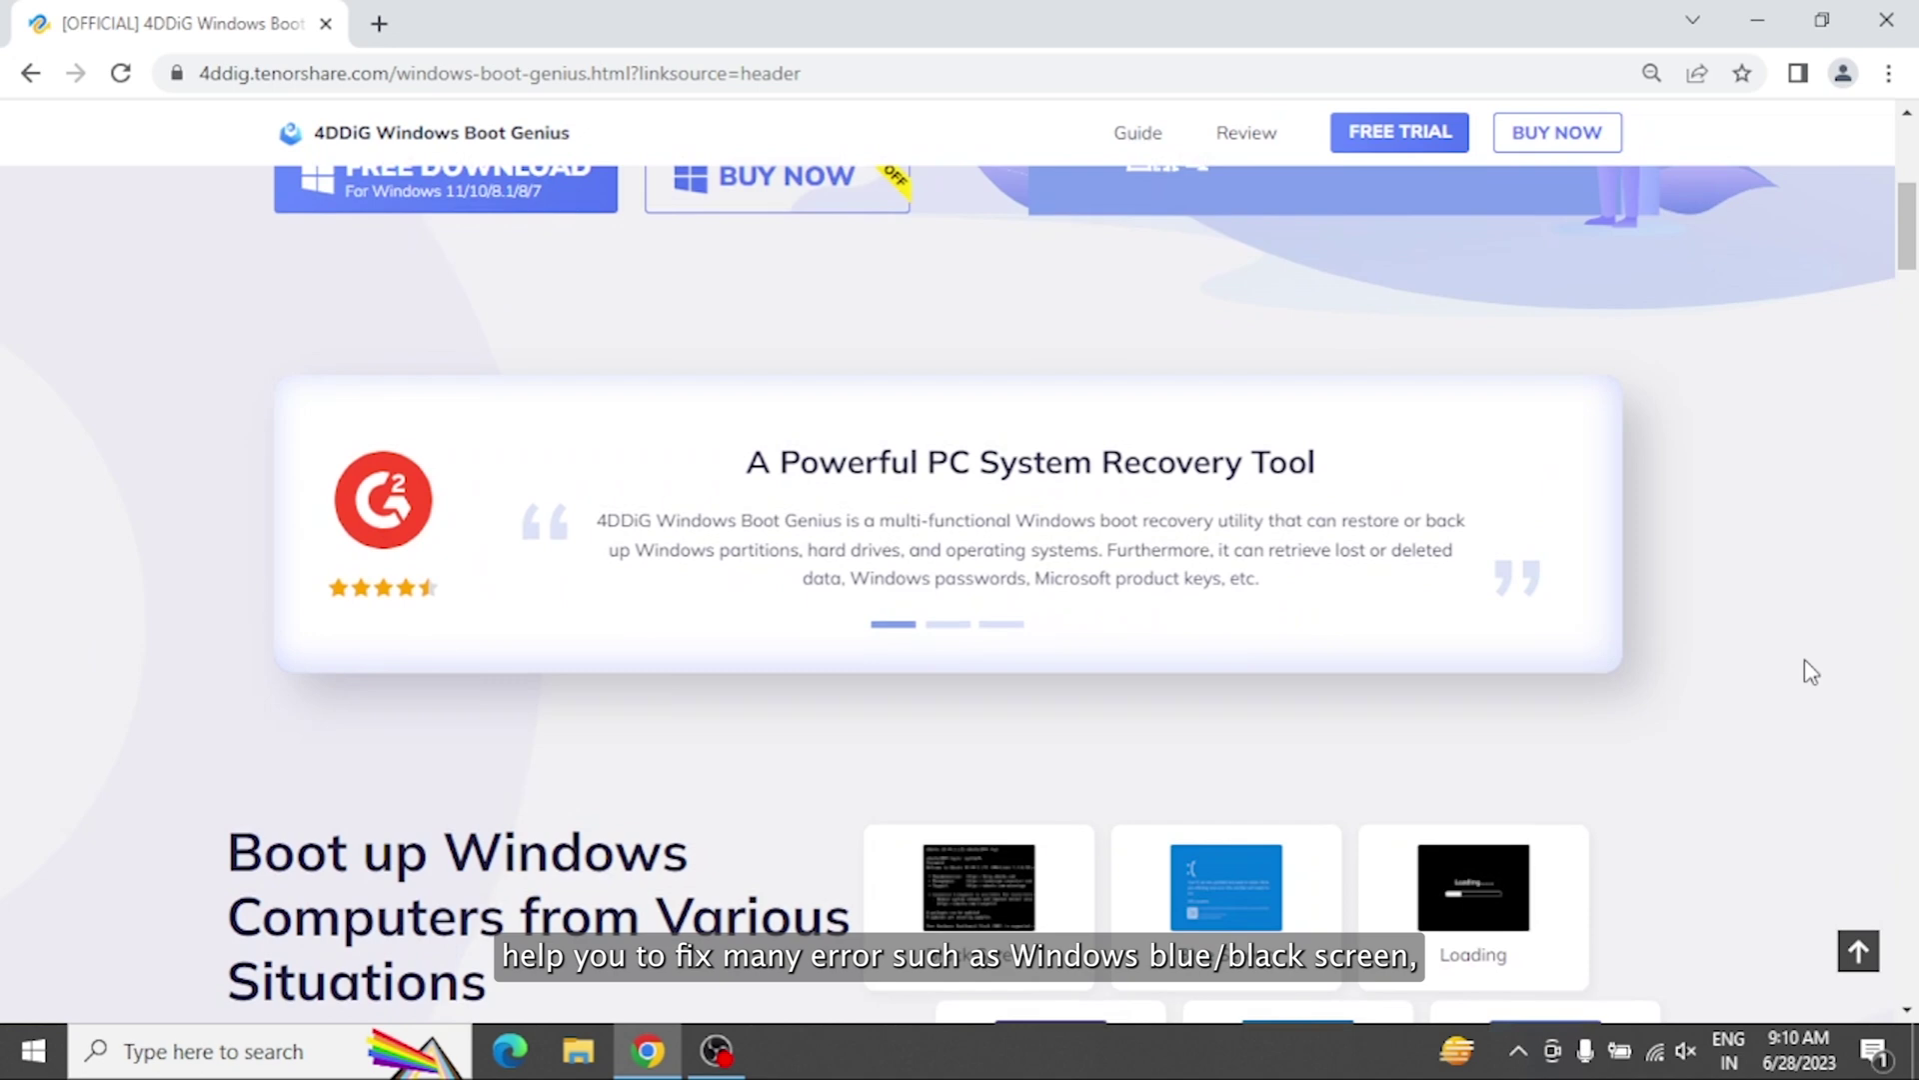
scroll(1810, 671, down, 2)
scroll(1810, 671, down, 1)
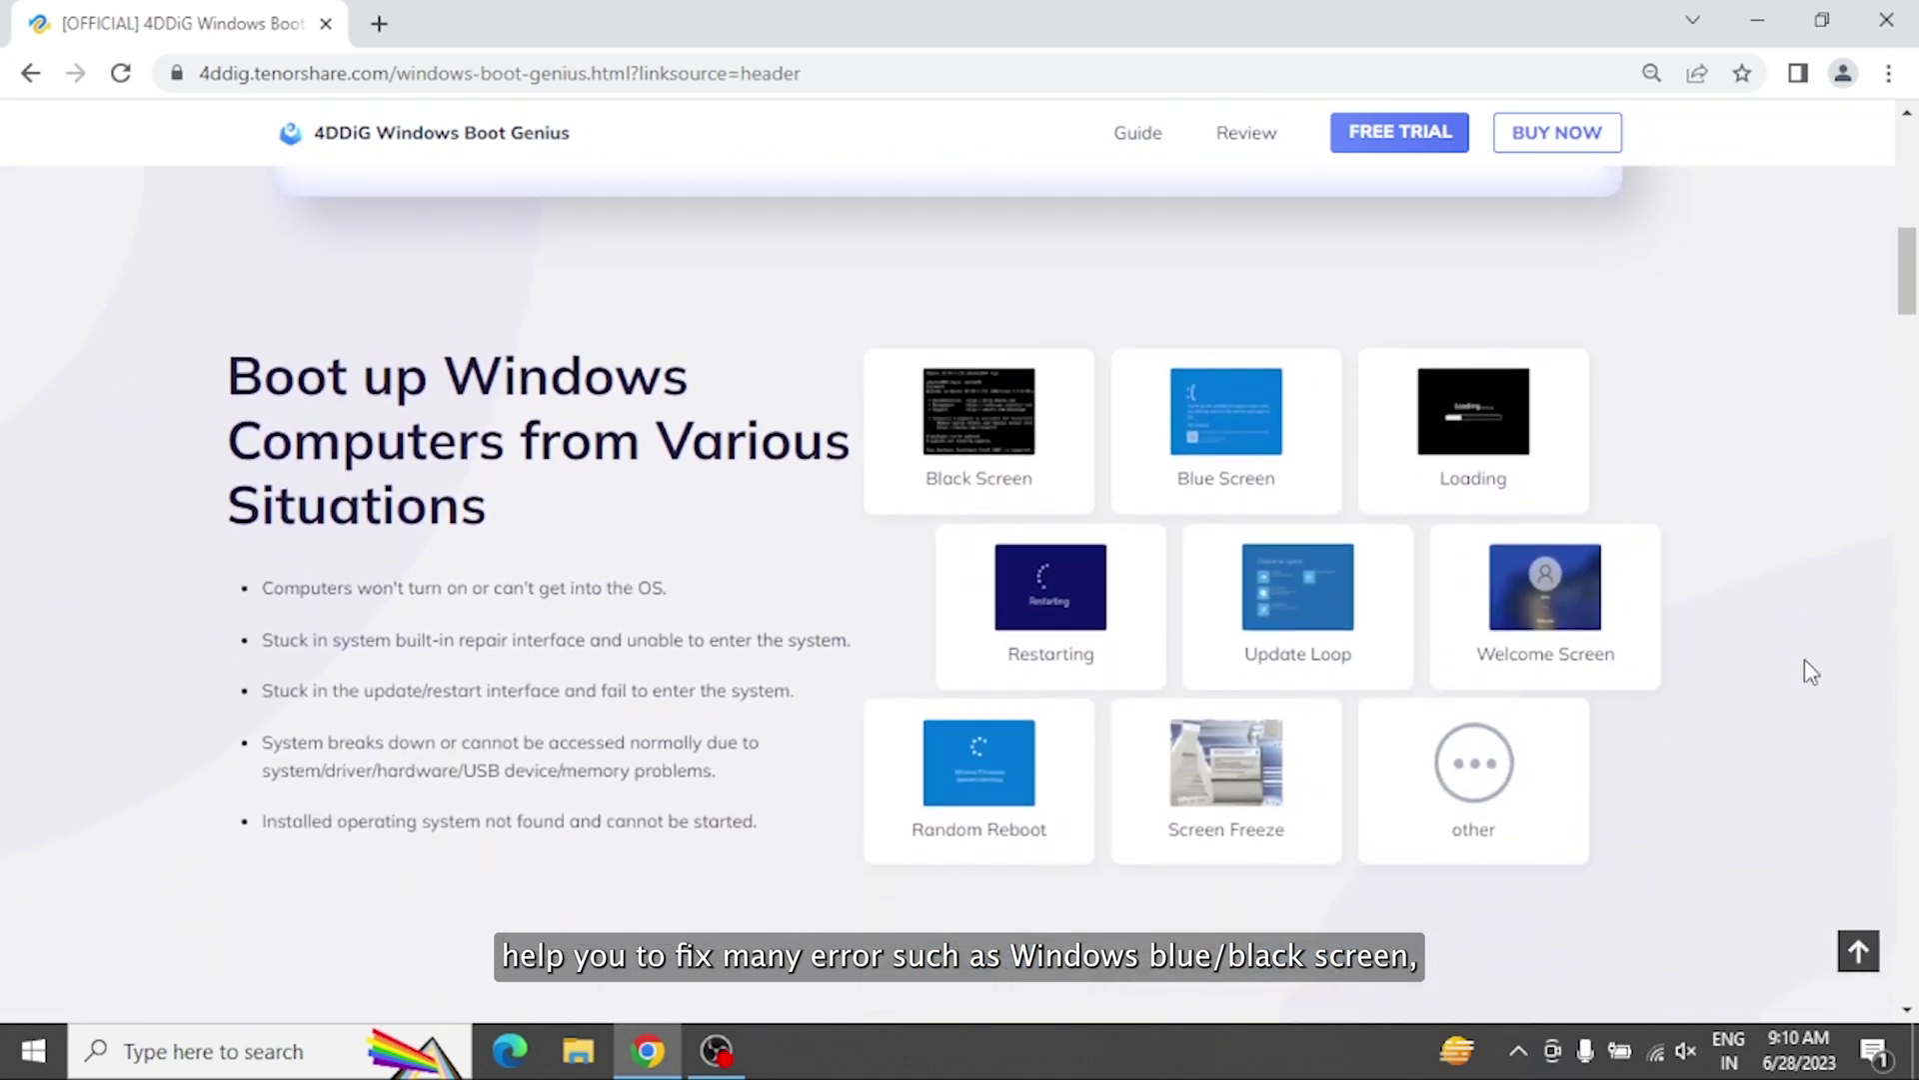
scroll(1441, 869, down, 2)
scroll(1444, 870, down, 2)
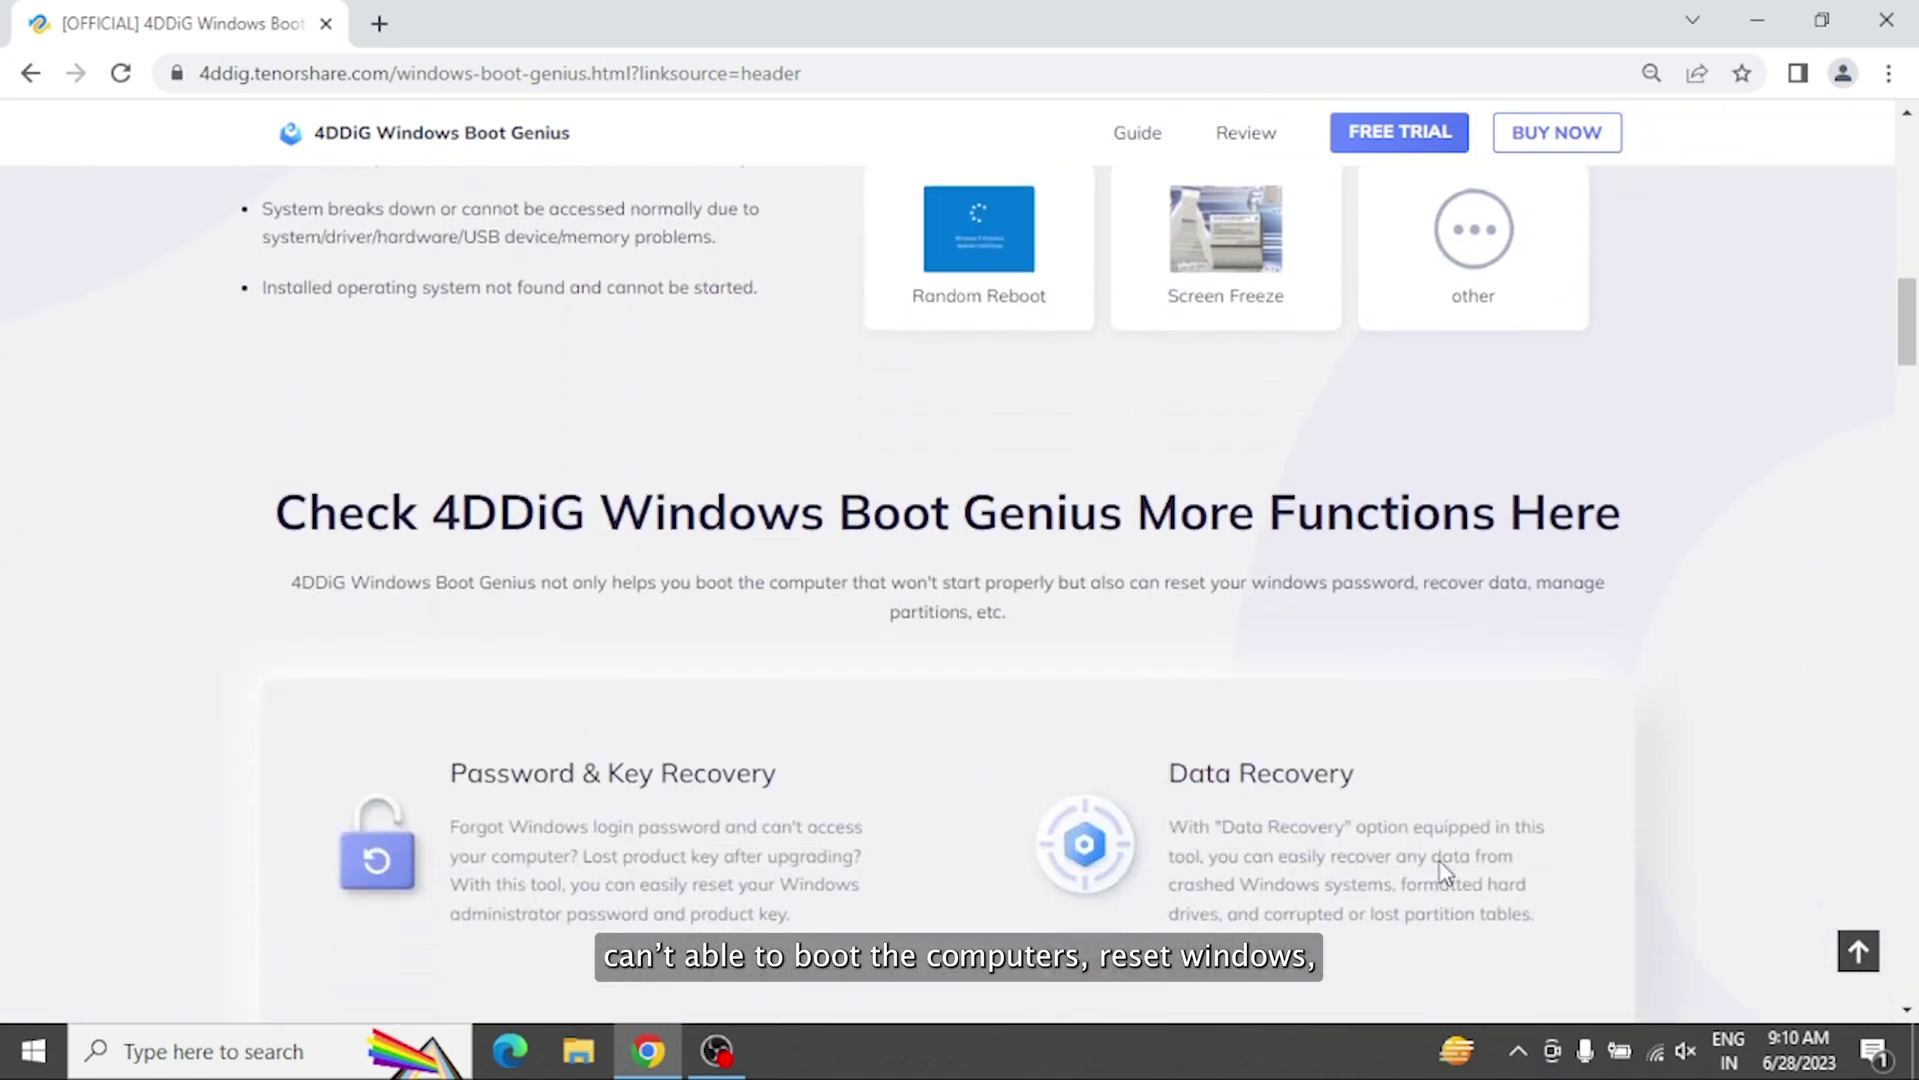
scroll(1444, 869, down, 1)
scroll(1442, 867, down, 1)
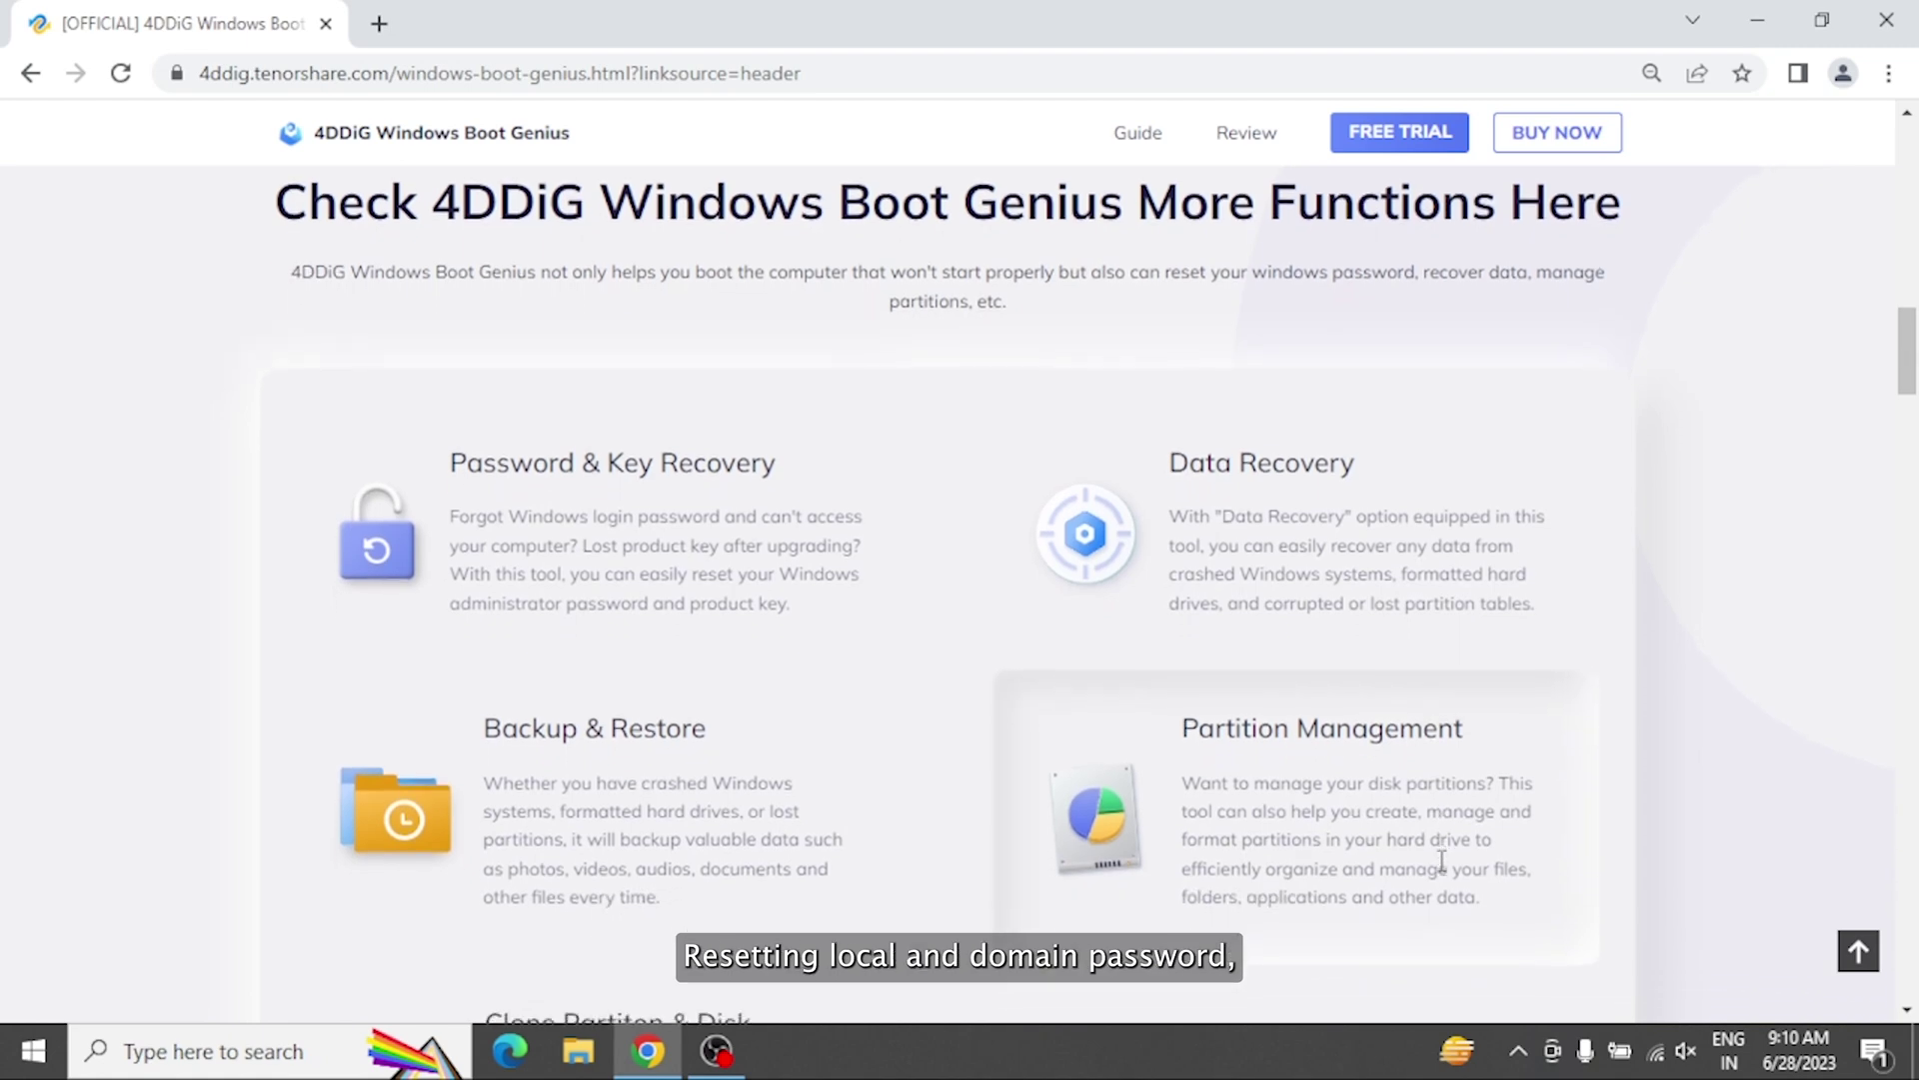
scroll(1442, 865, down, 1)
scroll(1442, 867, down, 1)
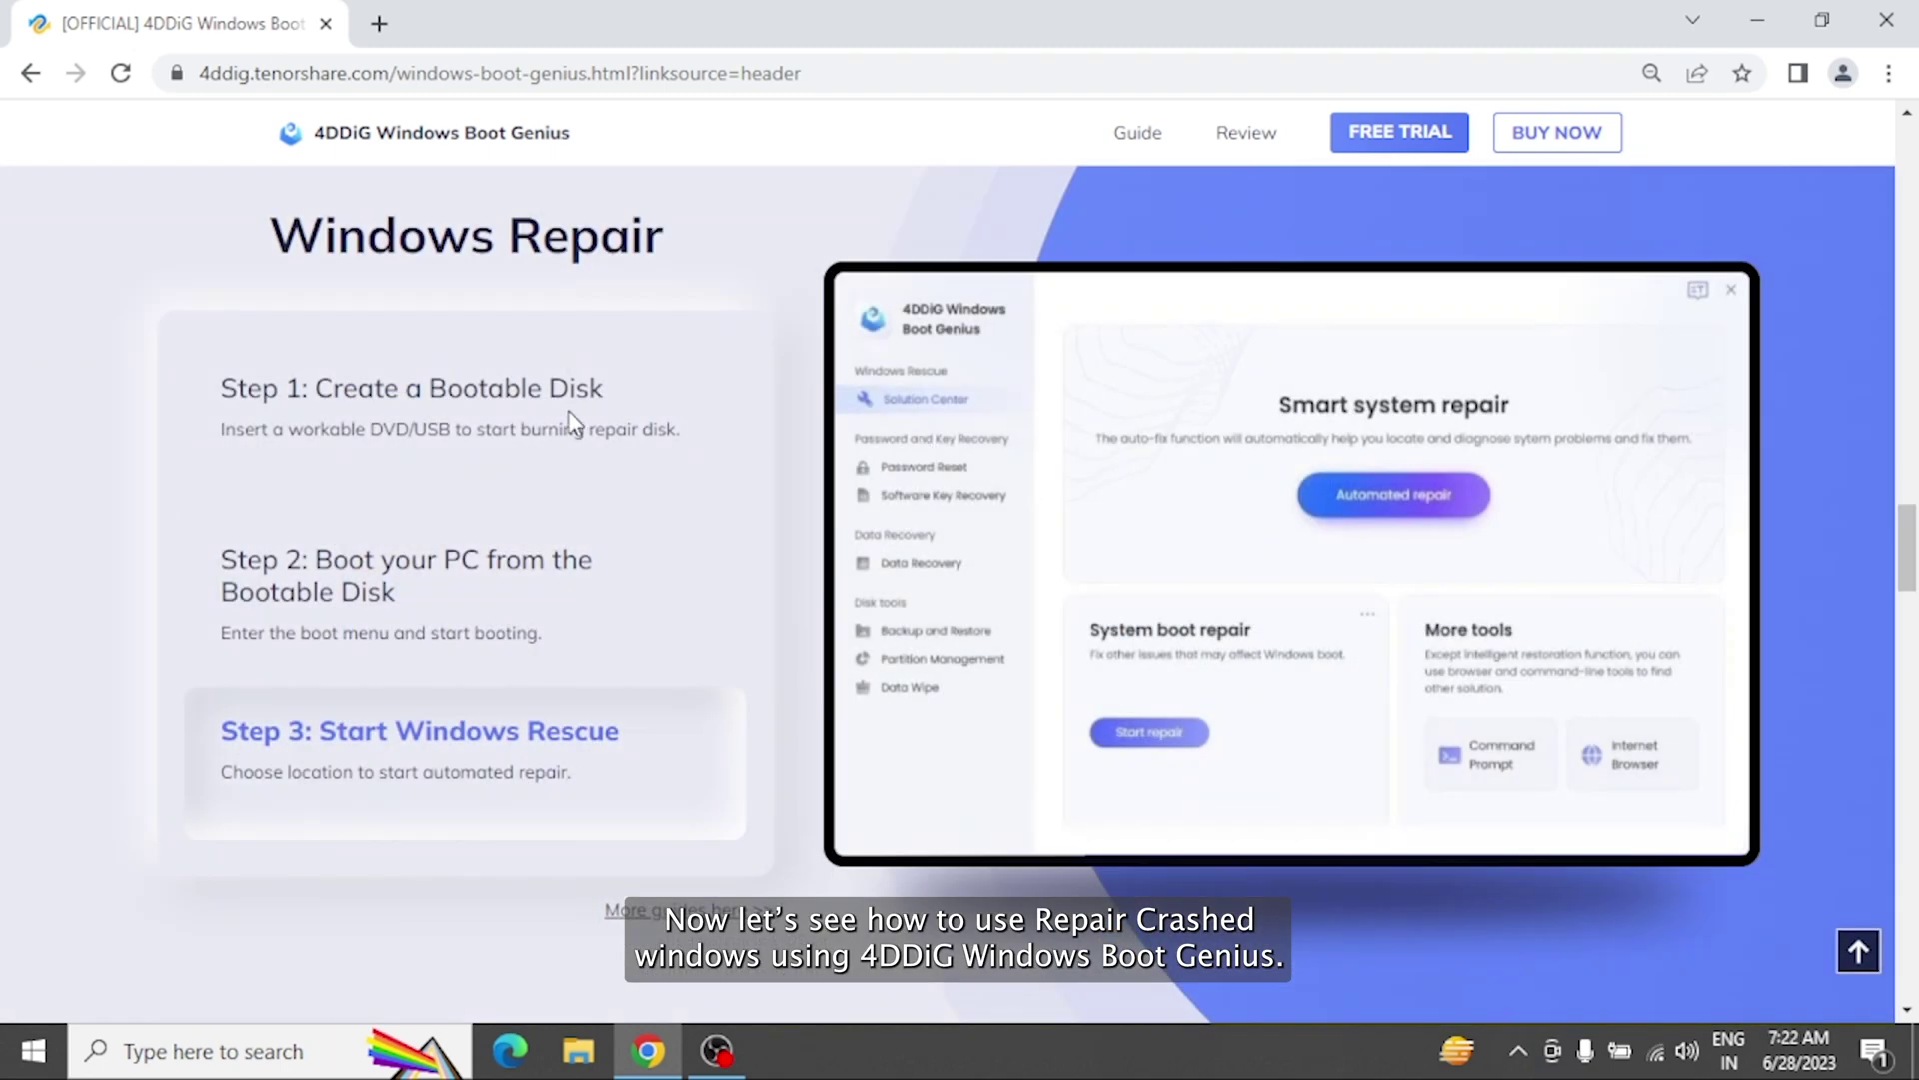
Step: Preview the Windows Repair Step 1, Step 2 and Step 3 tabs on the product page
click(570, 424)
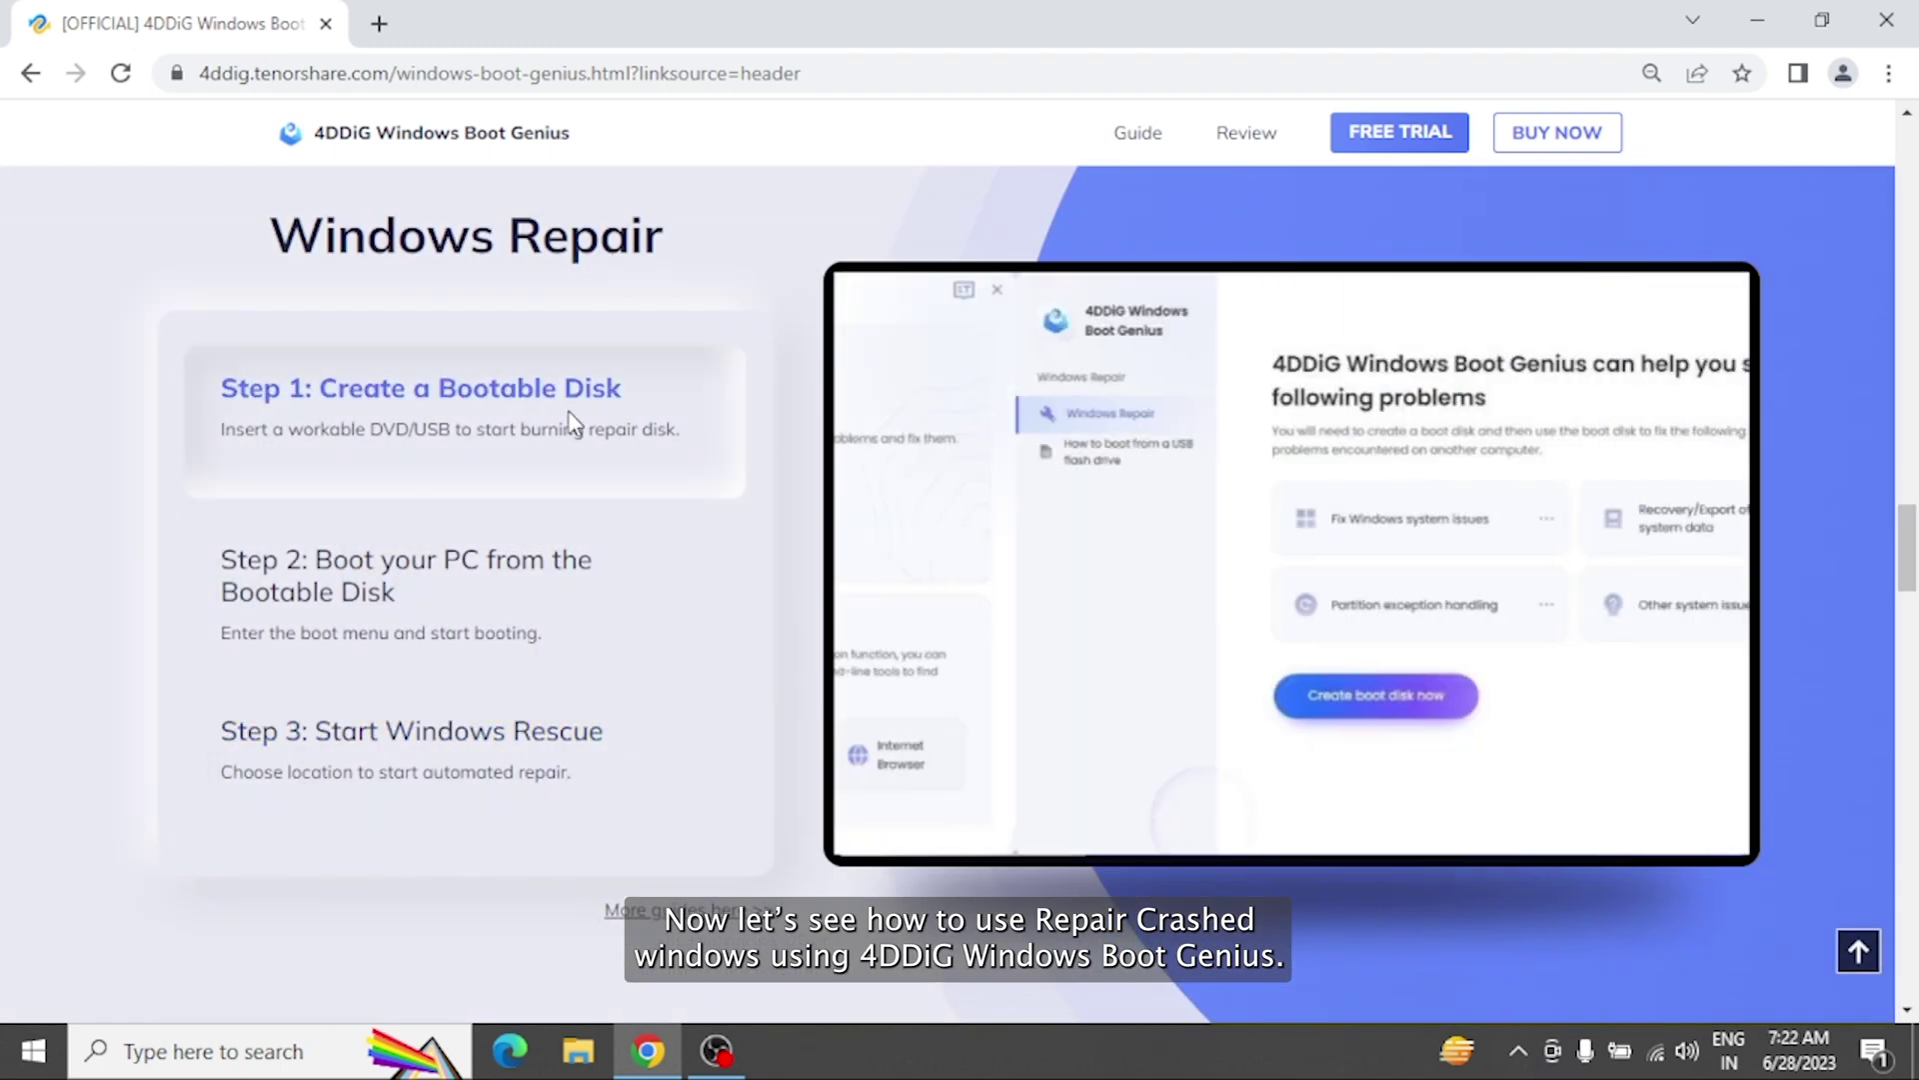
click(511, 570)
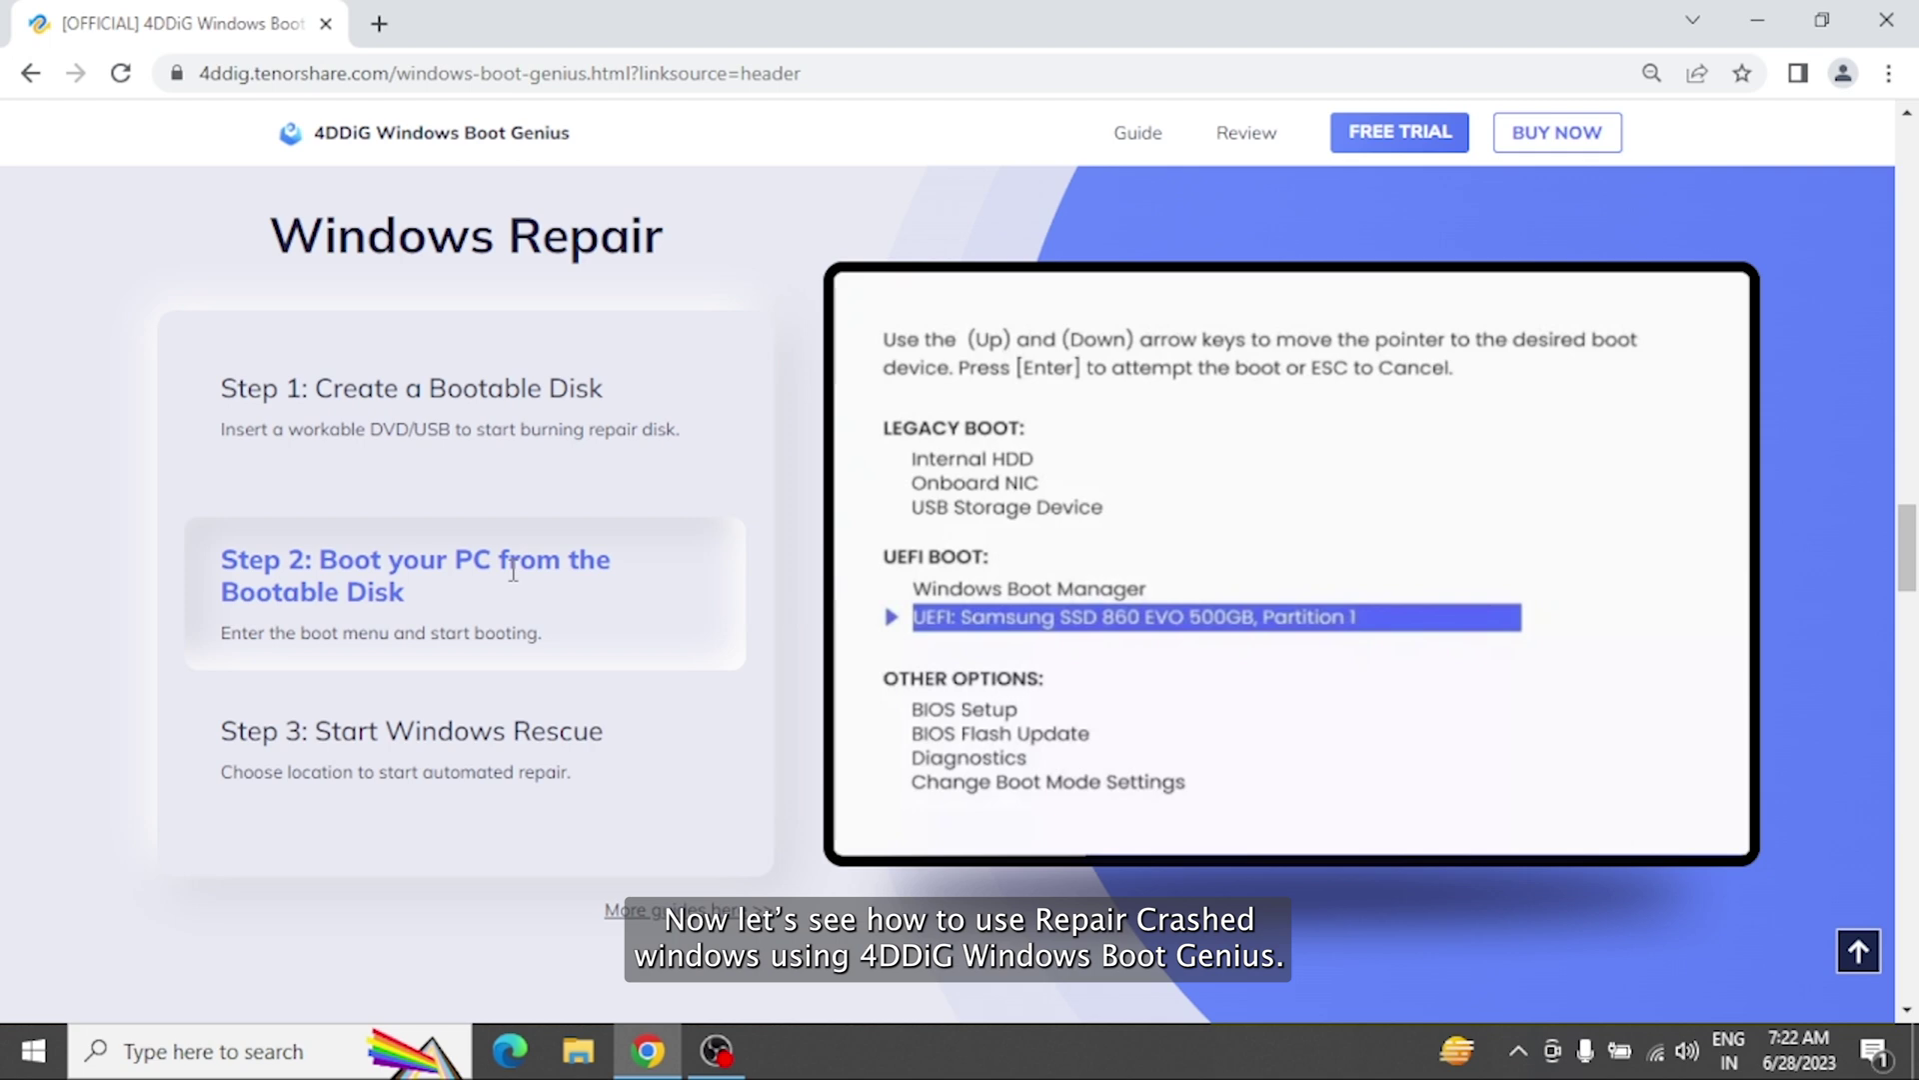
click(413, 796)
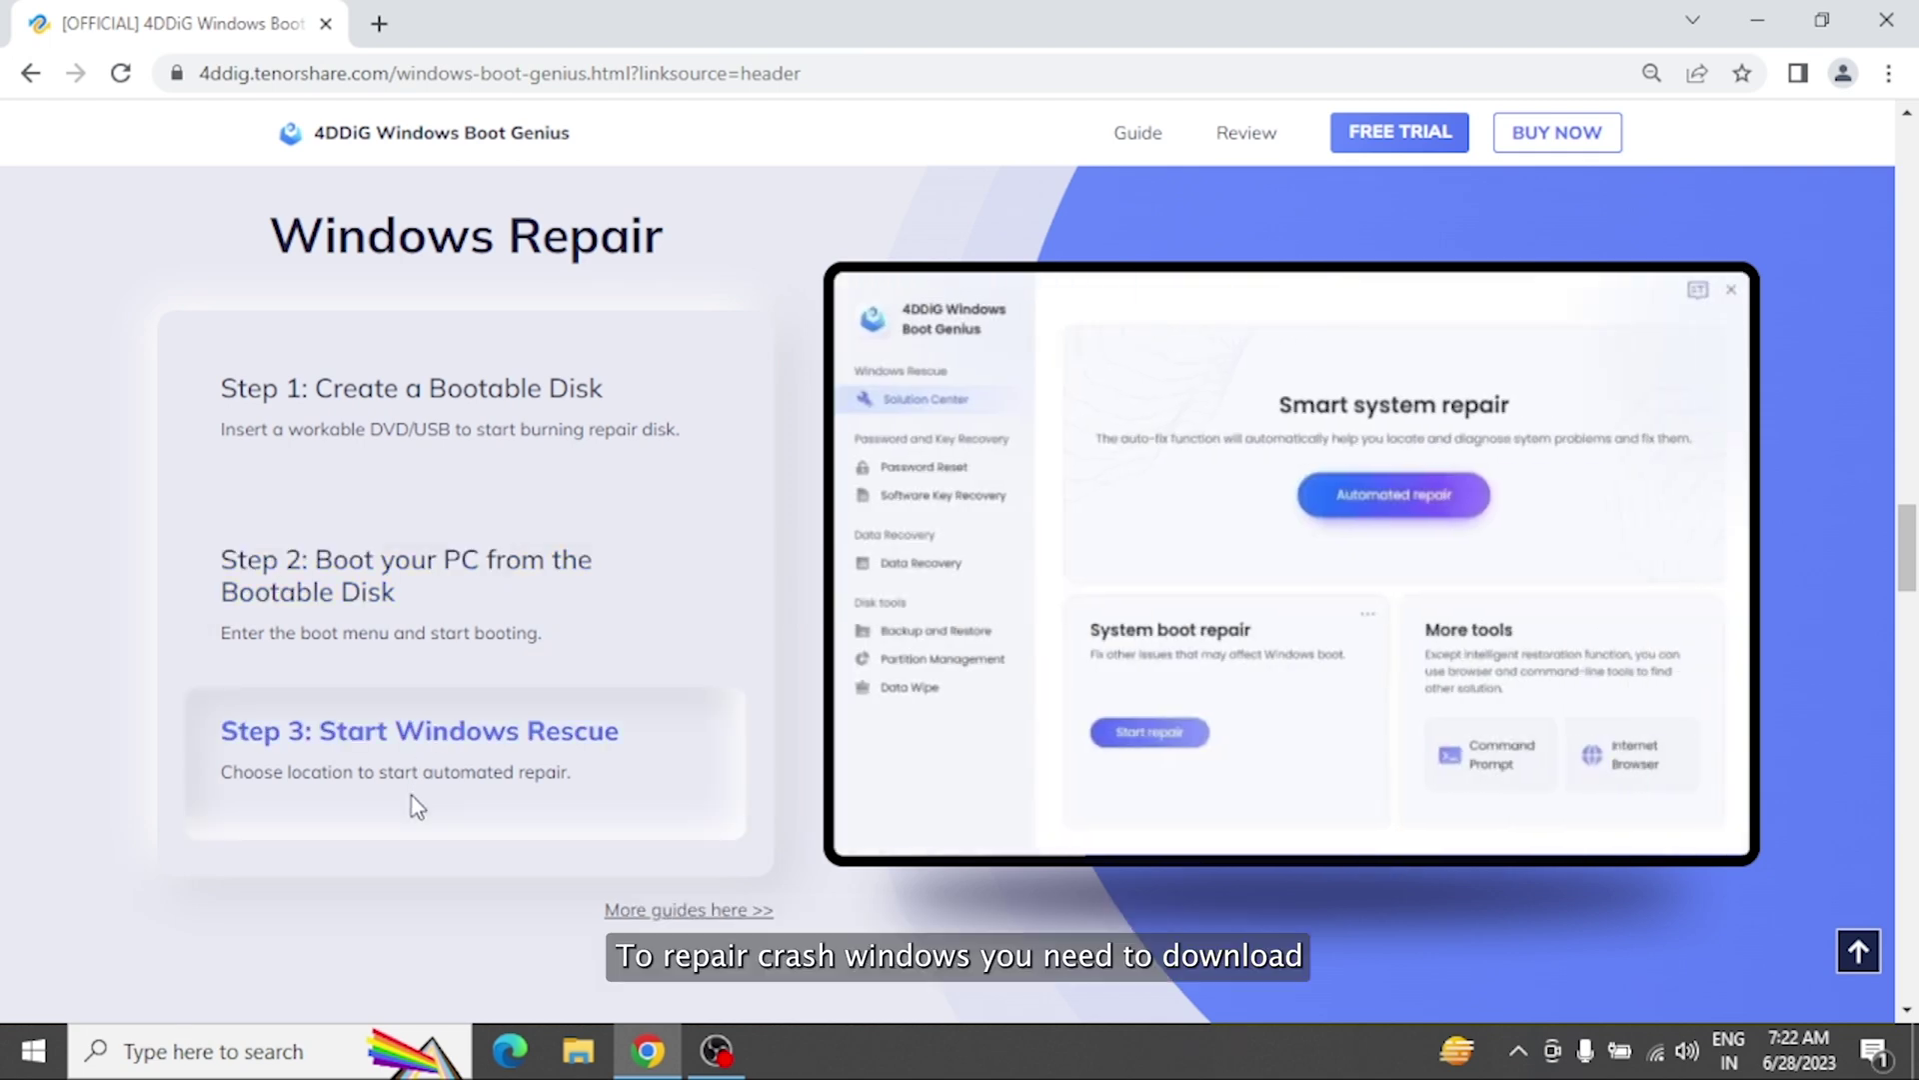
Step: Download the Boot Genius free trial, launch its installer, and minimise Chrome
click(1393, 133)
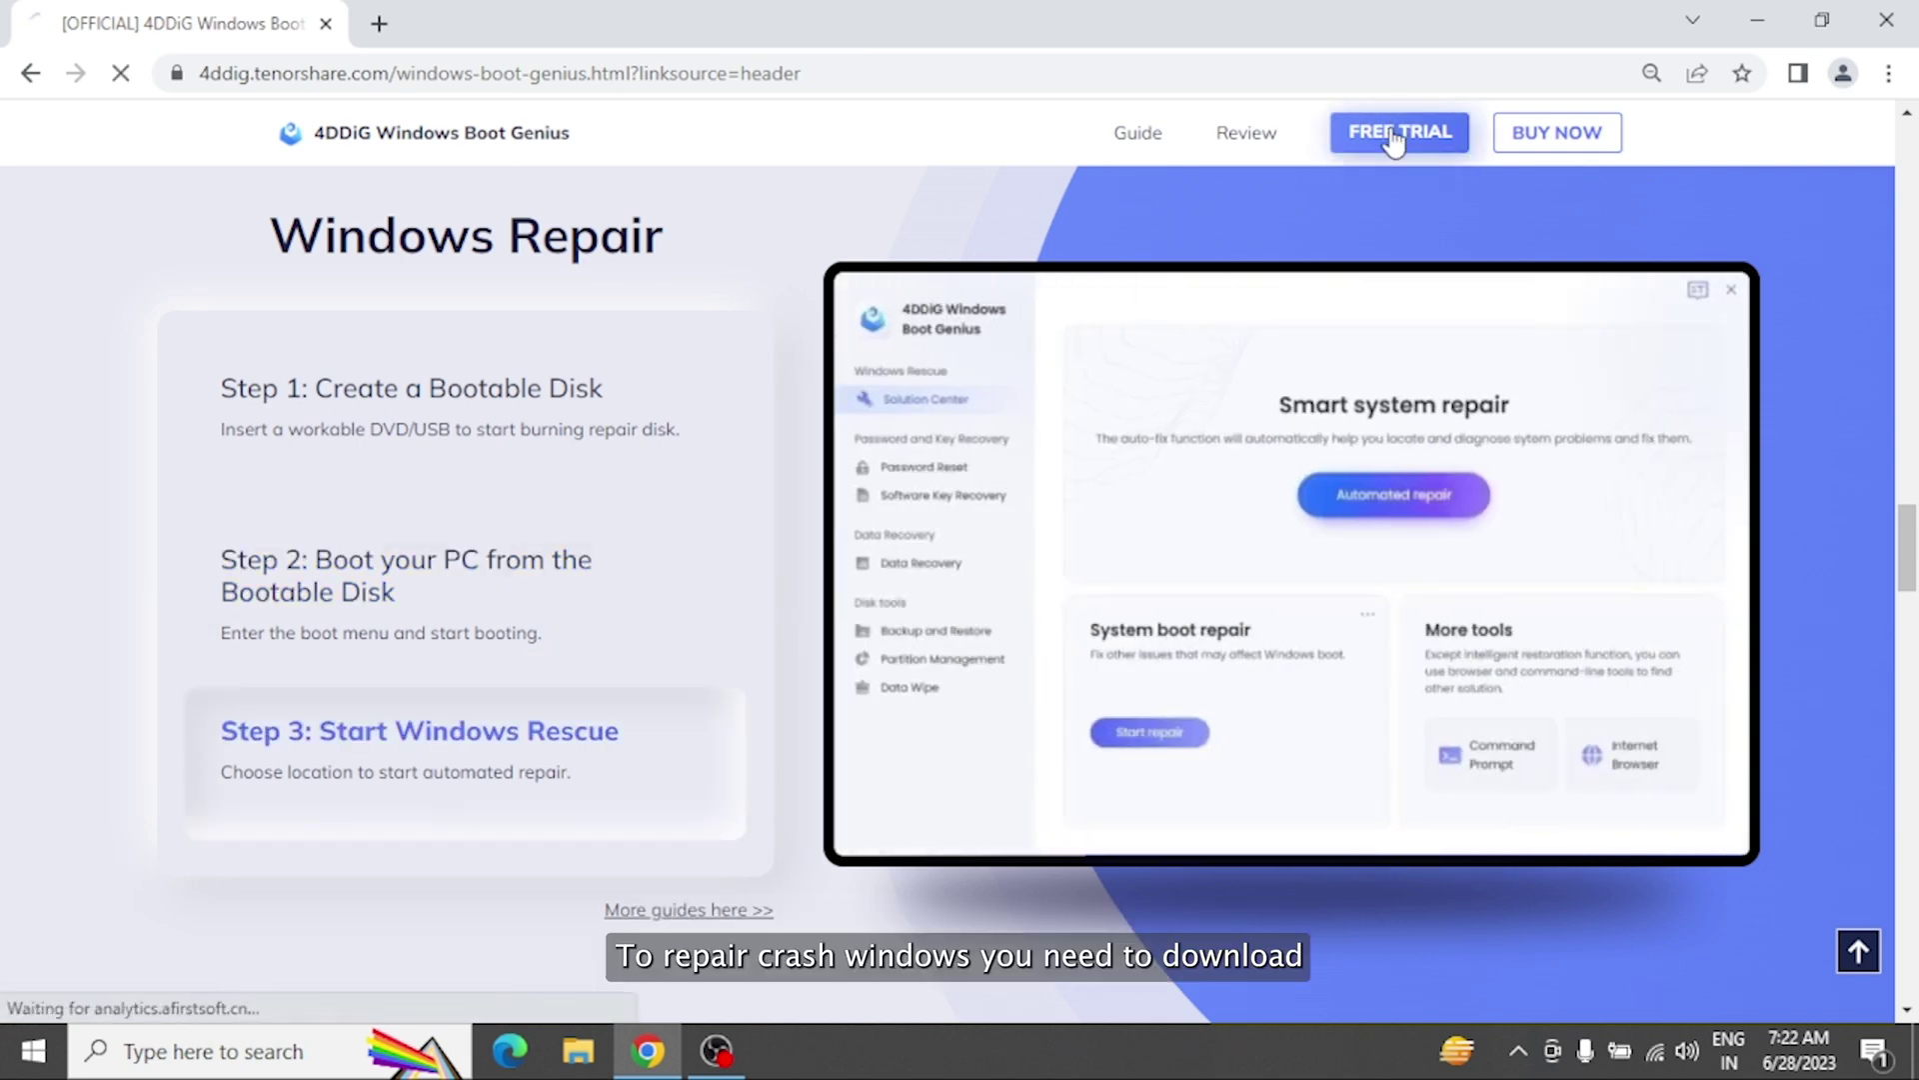
click(113, 1002)
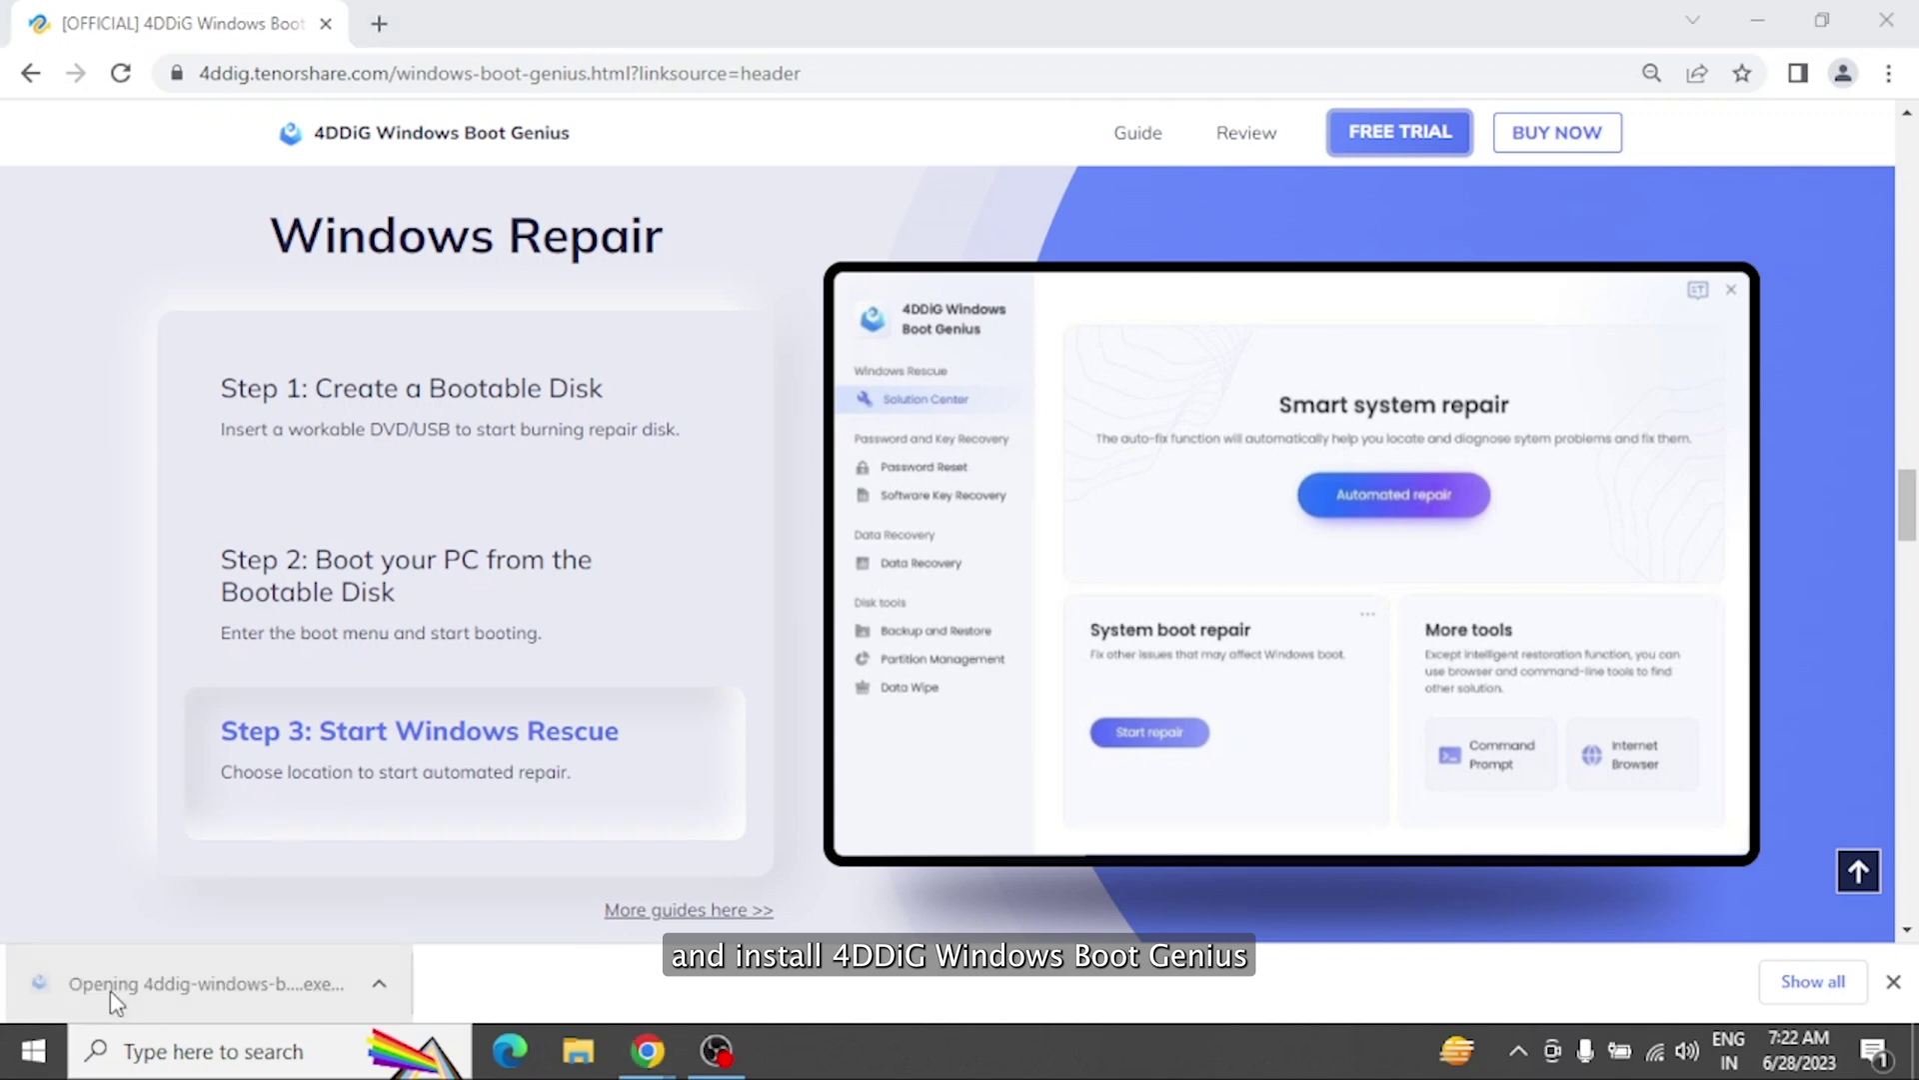
click(1757, 21)
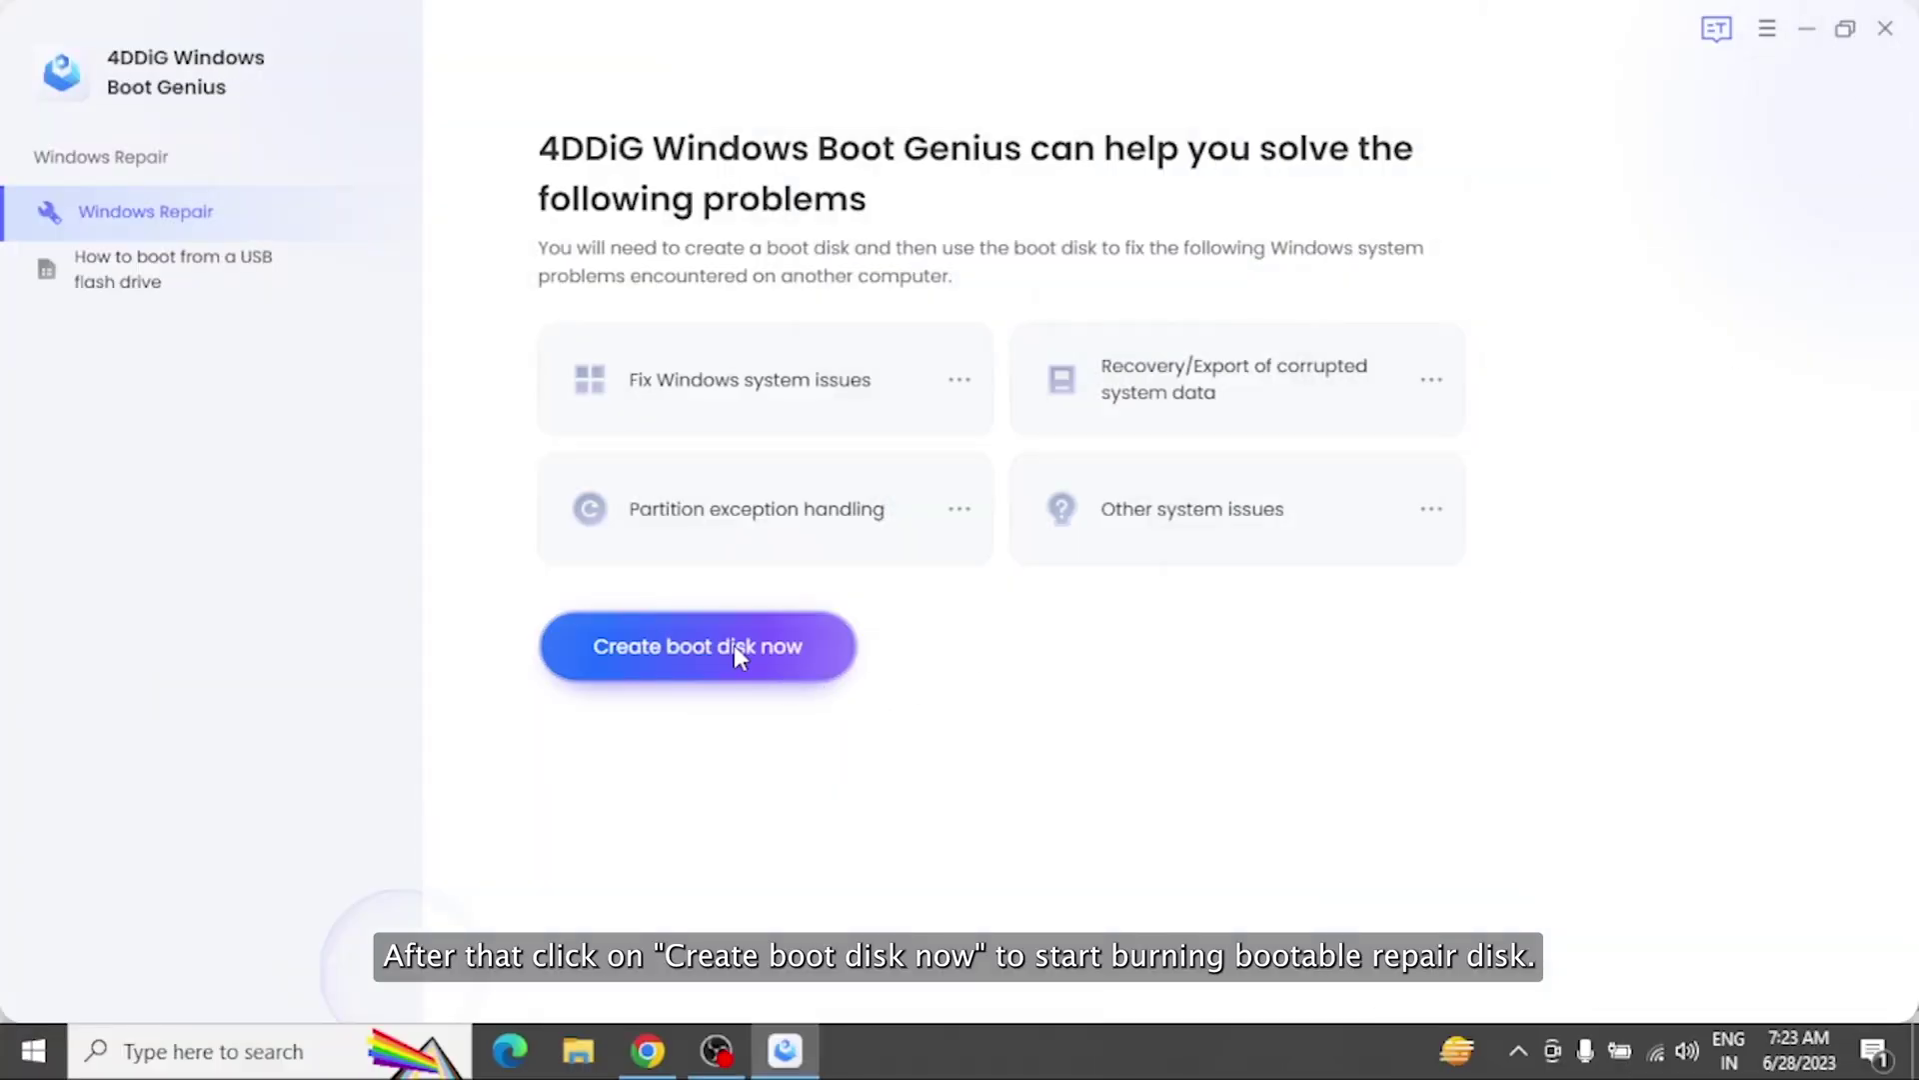
Step: Create a Windows 10 (x64) boot disk on SanDisk Cruzer Blade (F:), accepting the USB erase
click(733, 651)
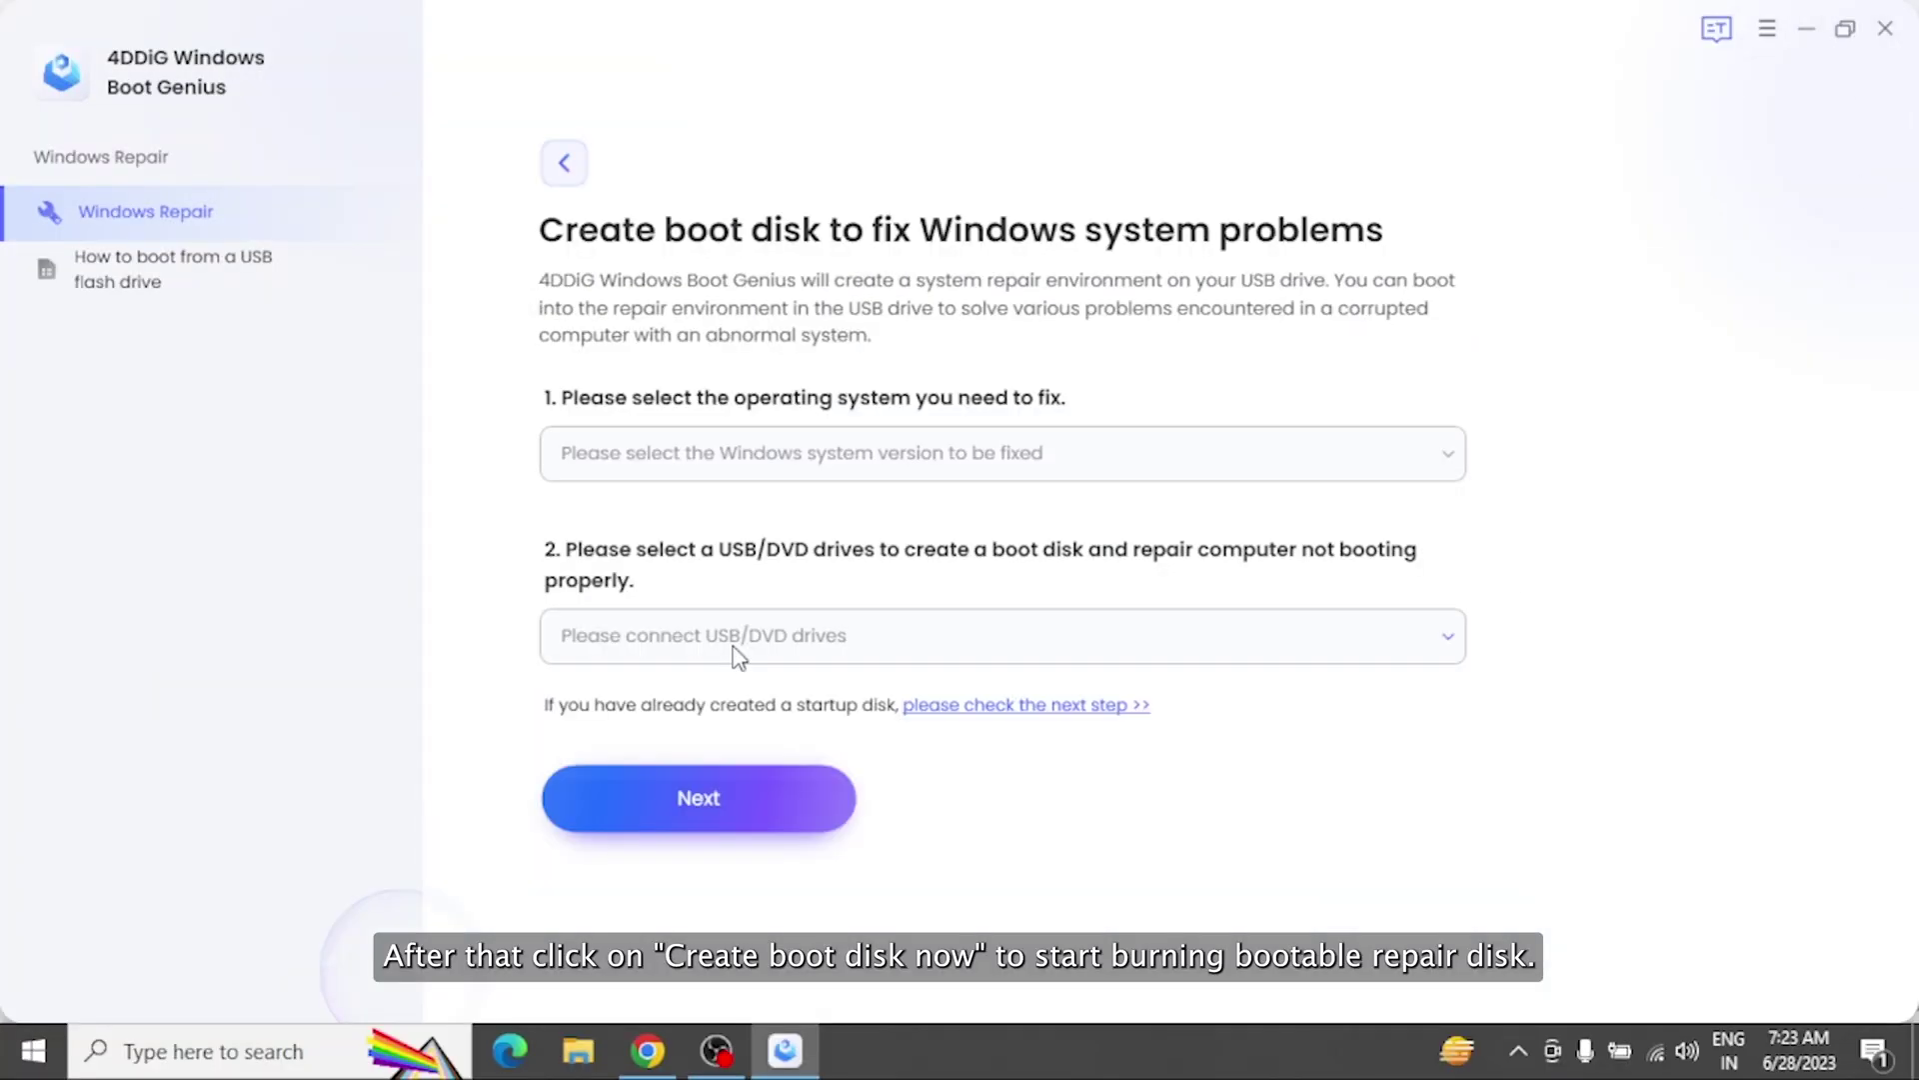
click(920, 467)
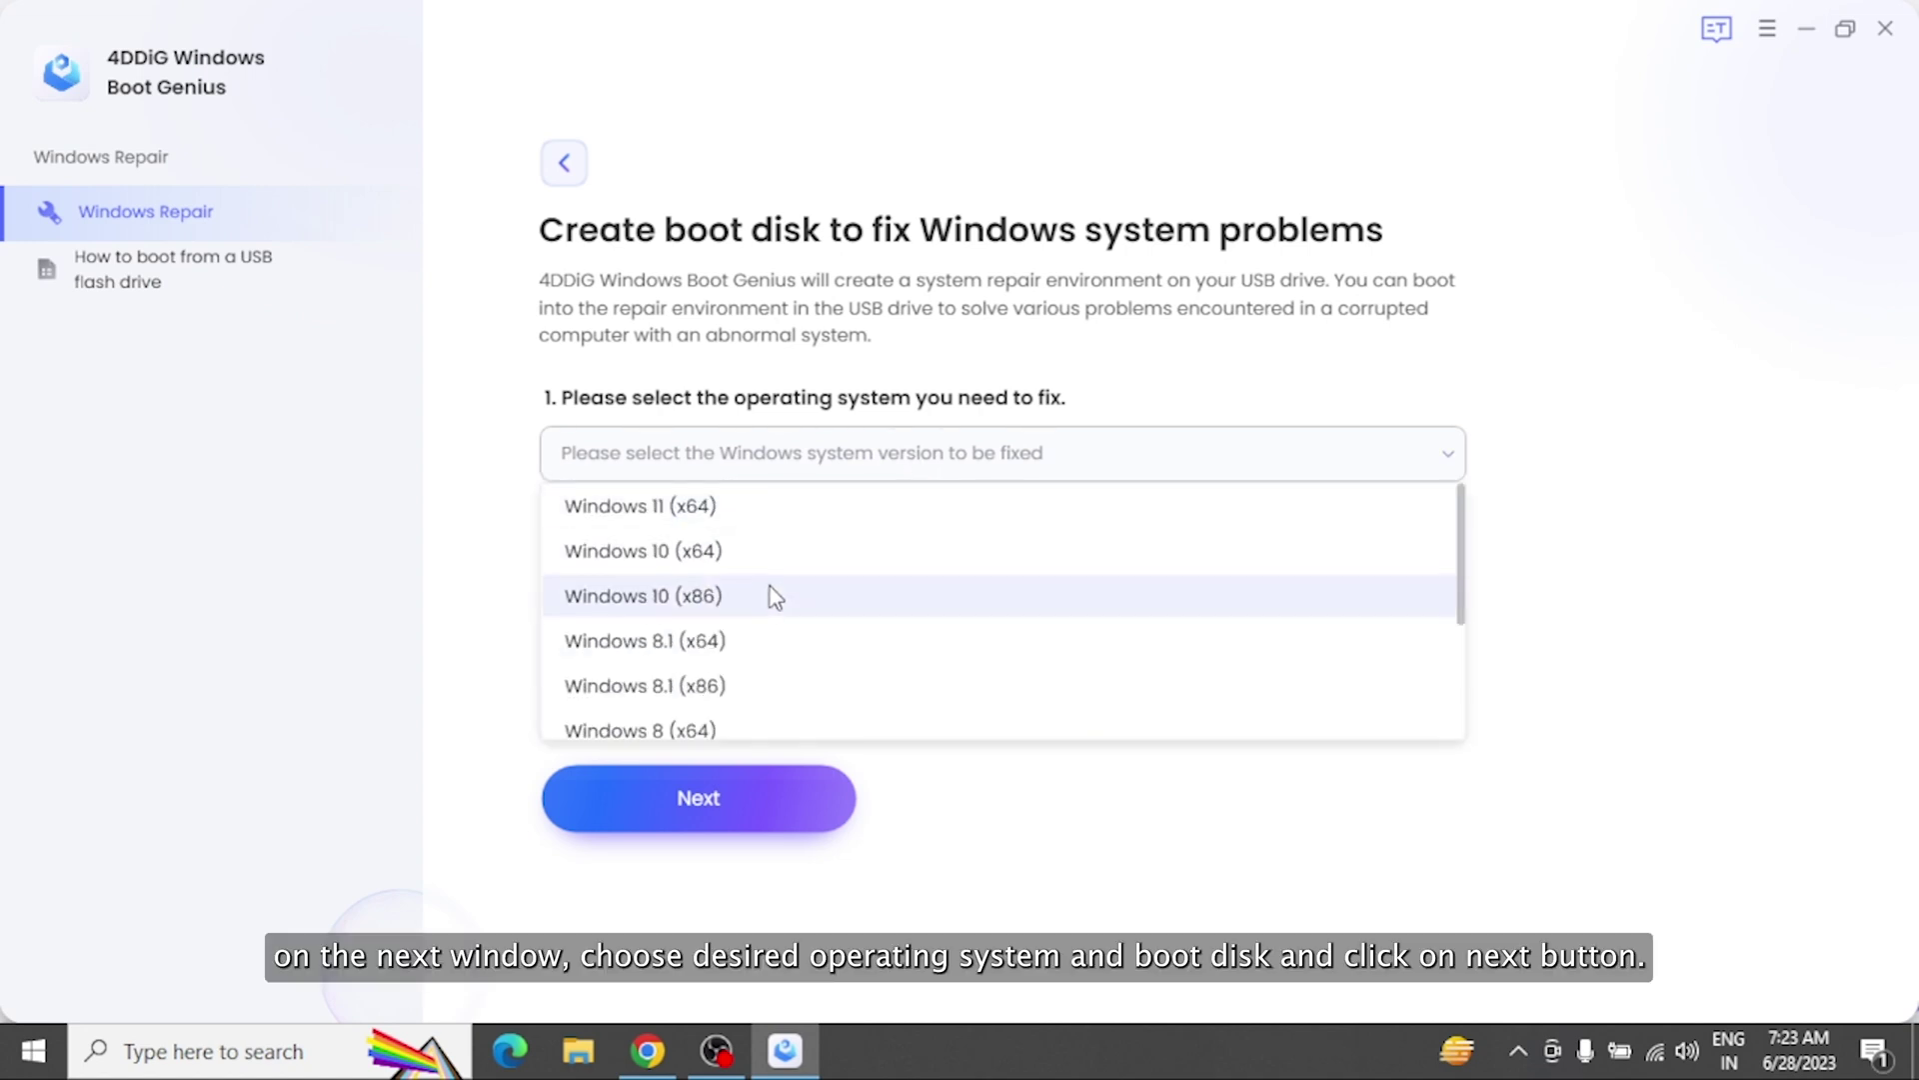
click(796, 552)
click(779, 643)
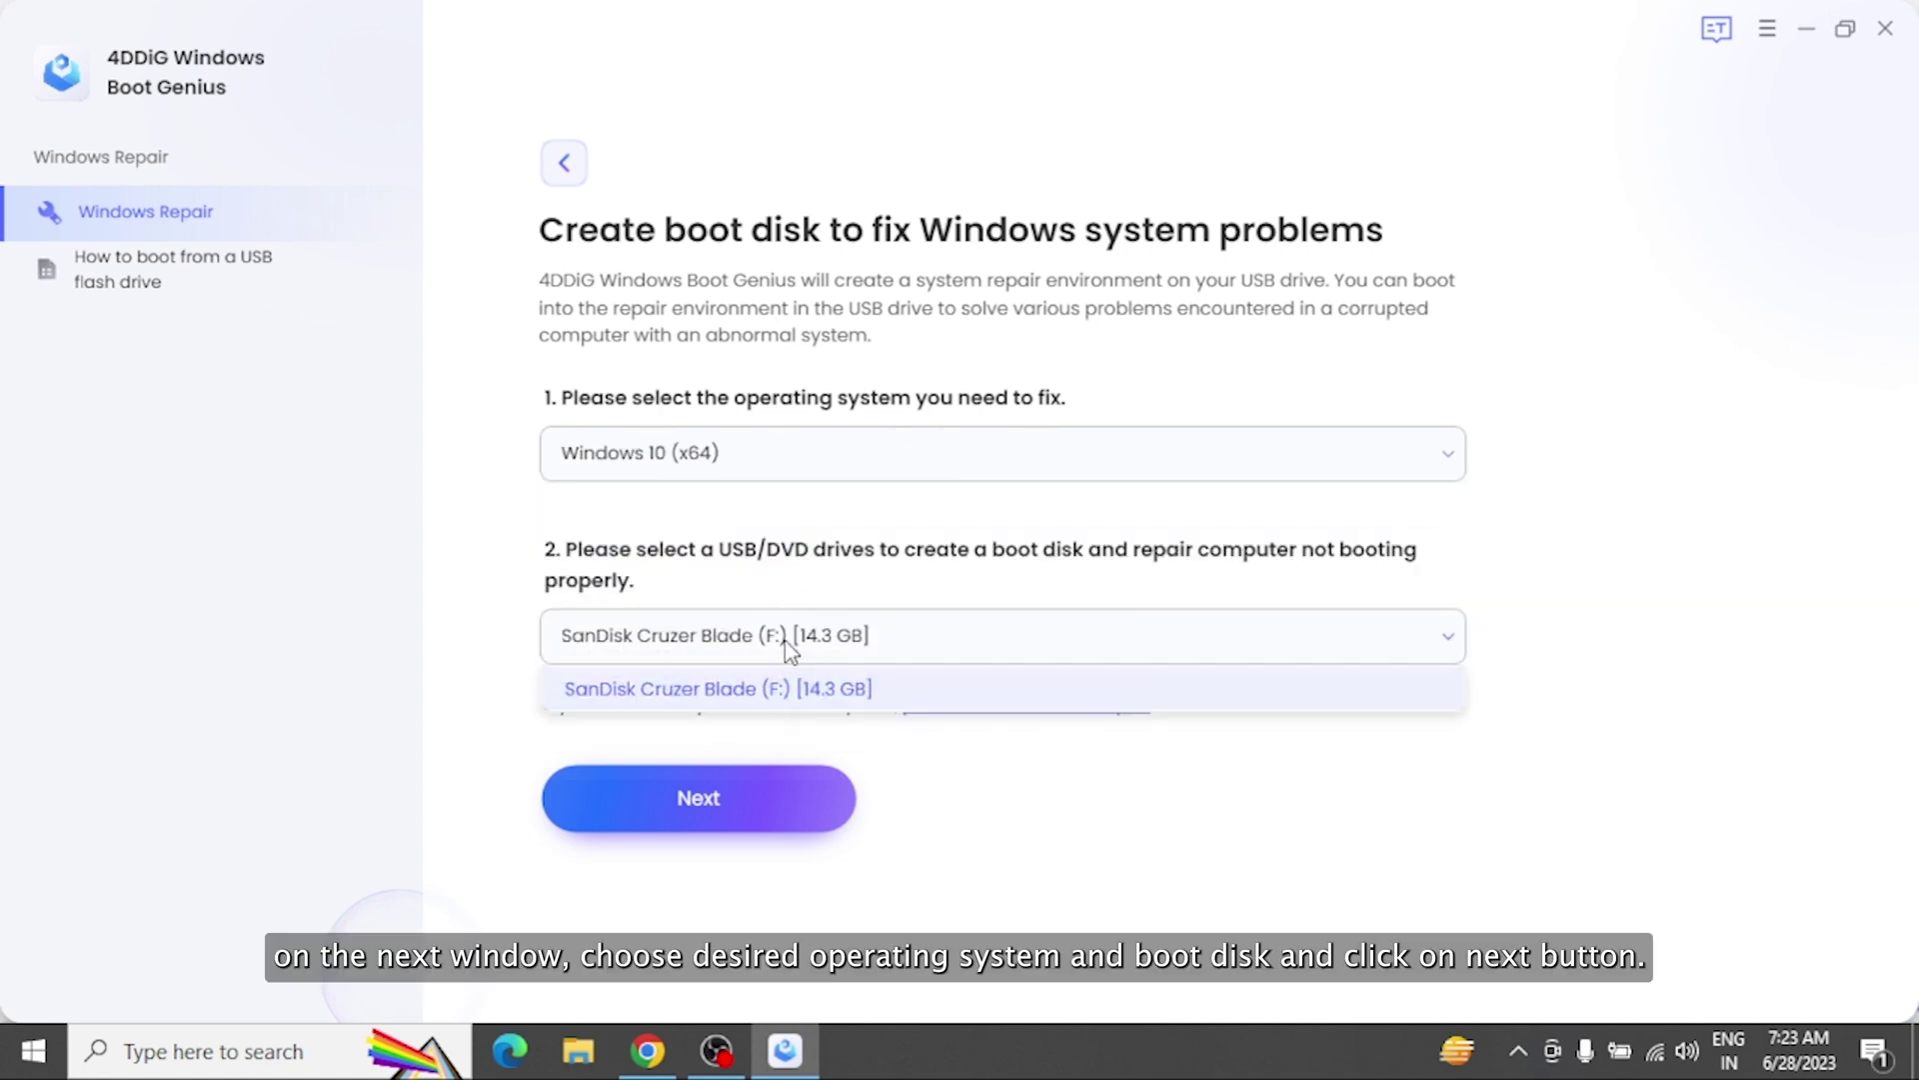
click(735, 687)
click(696, 804)
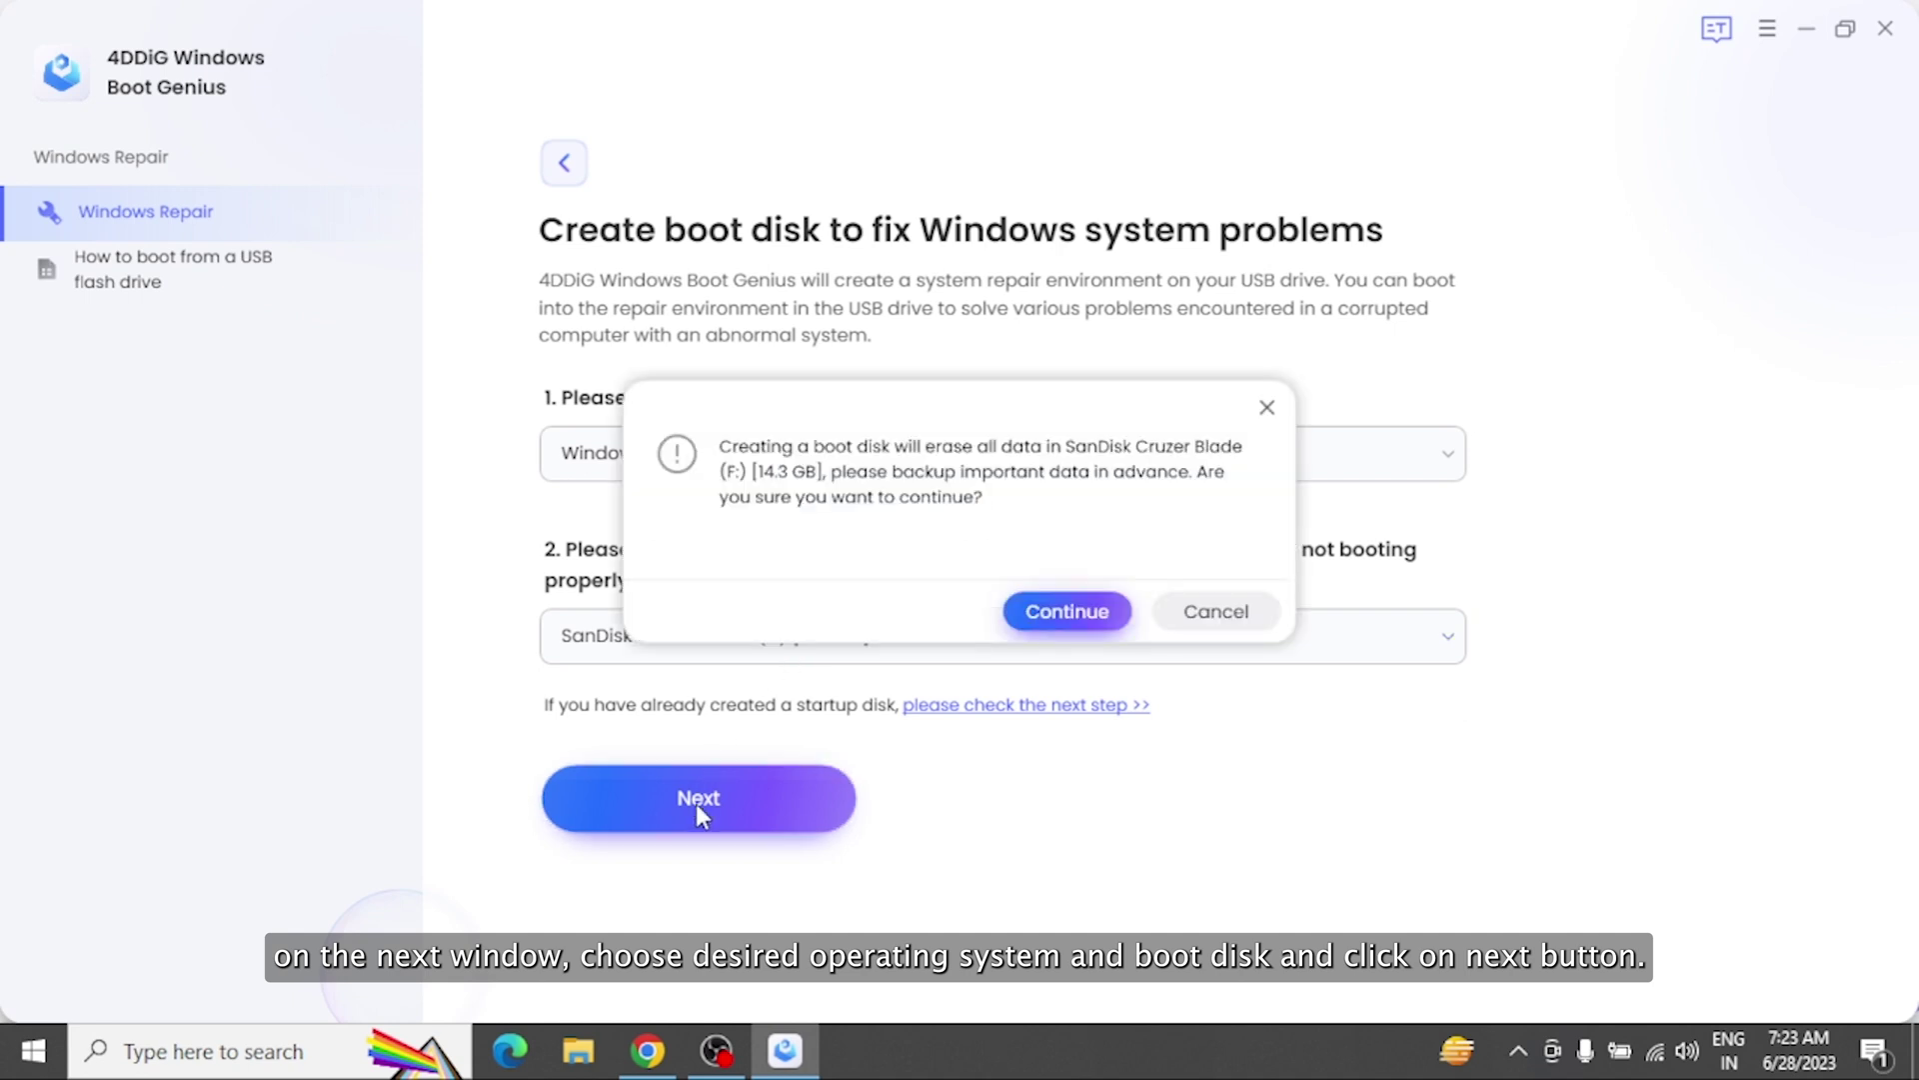
click(1069, 612)
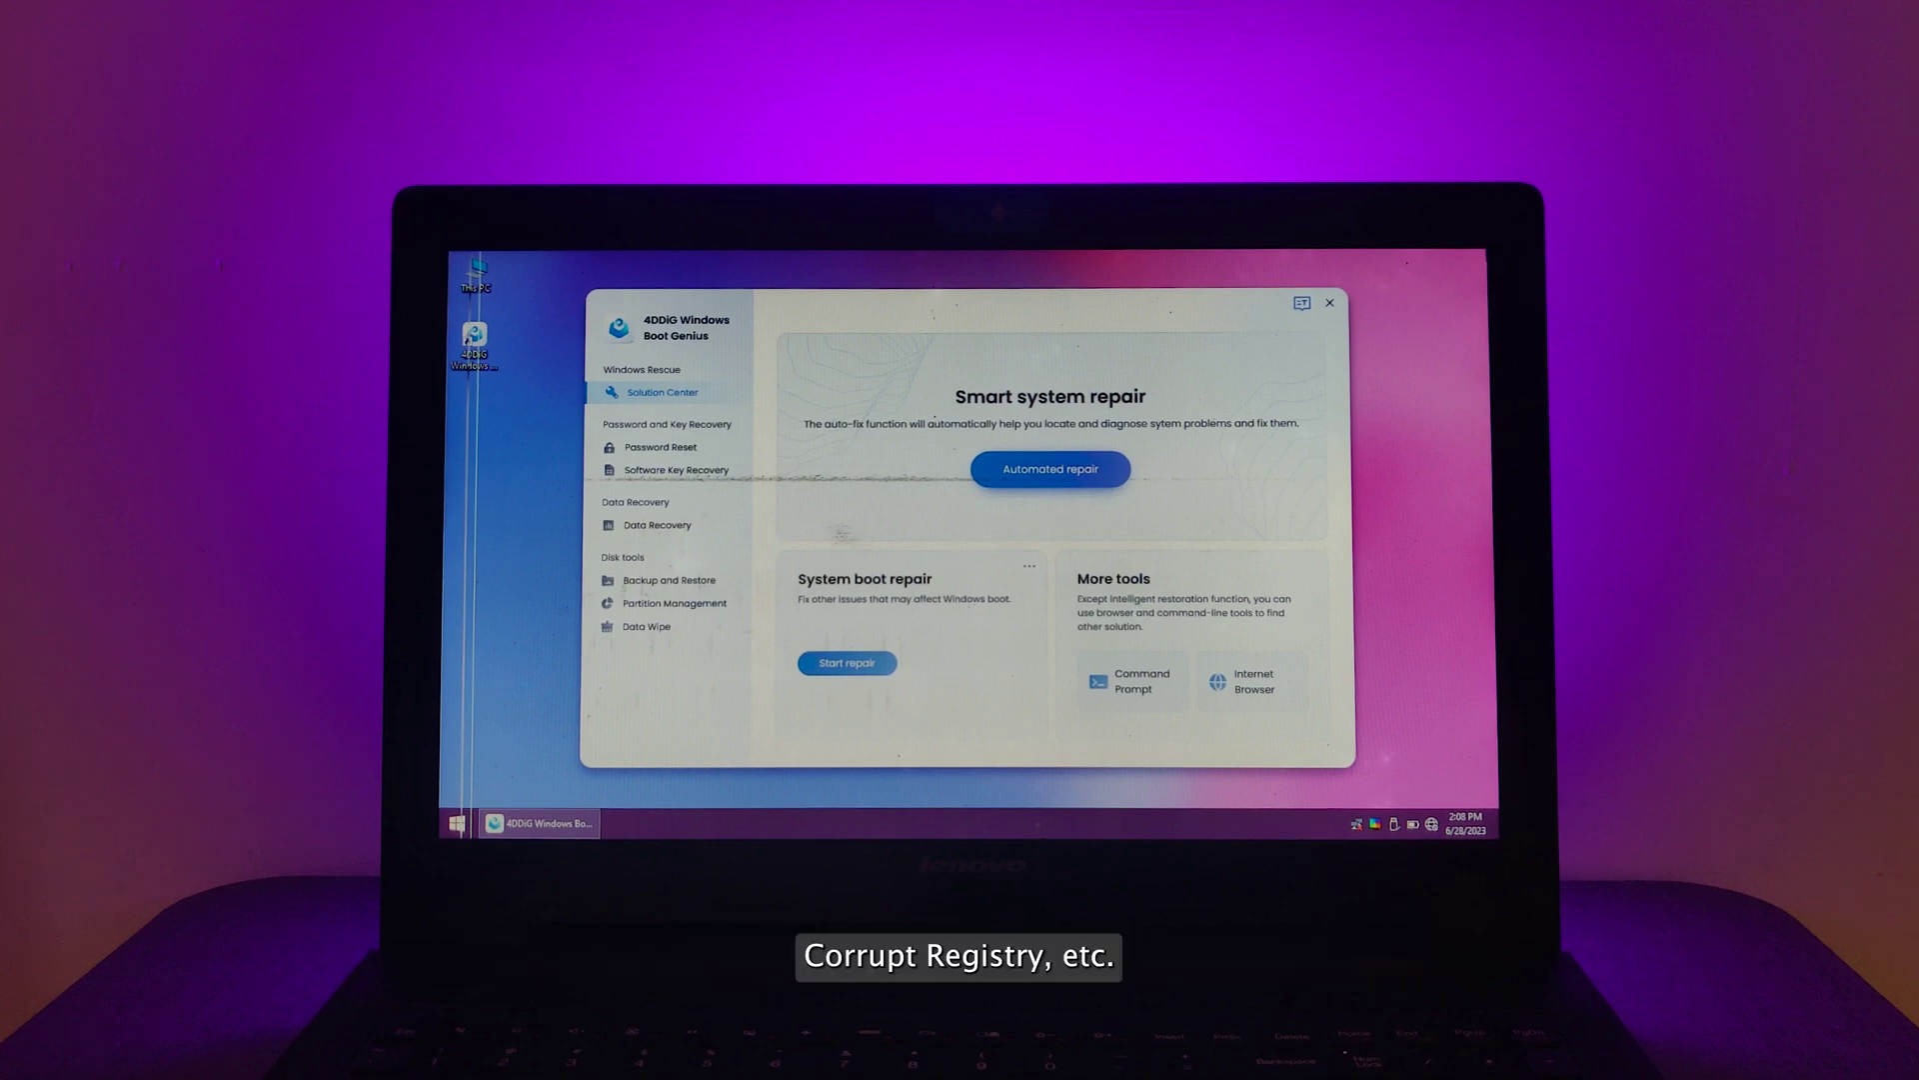
Step: Run Automated repair on Local disk (D:), then restart once the repair completes
click(1060, 475)
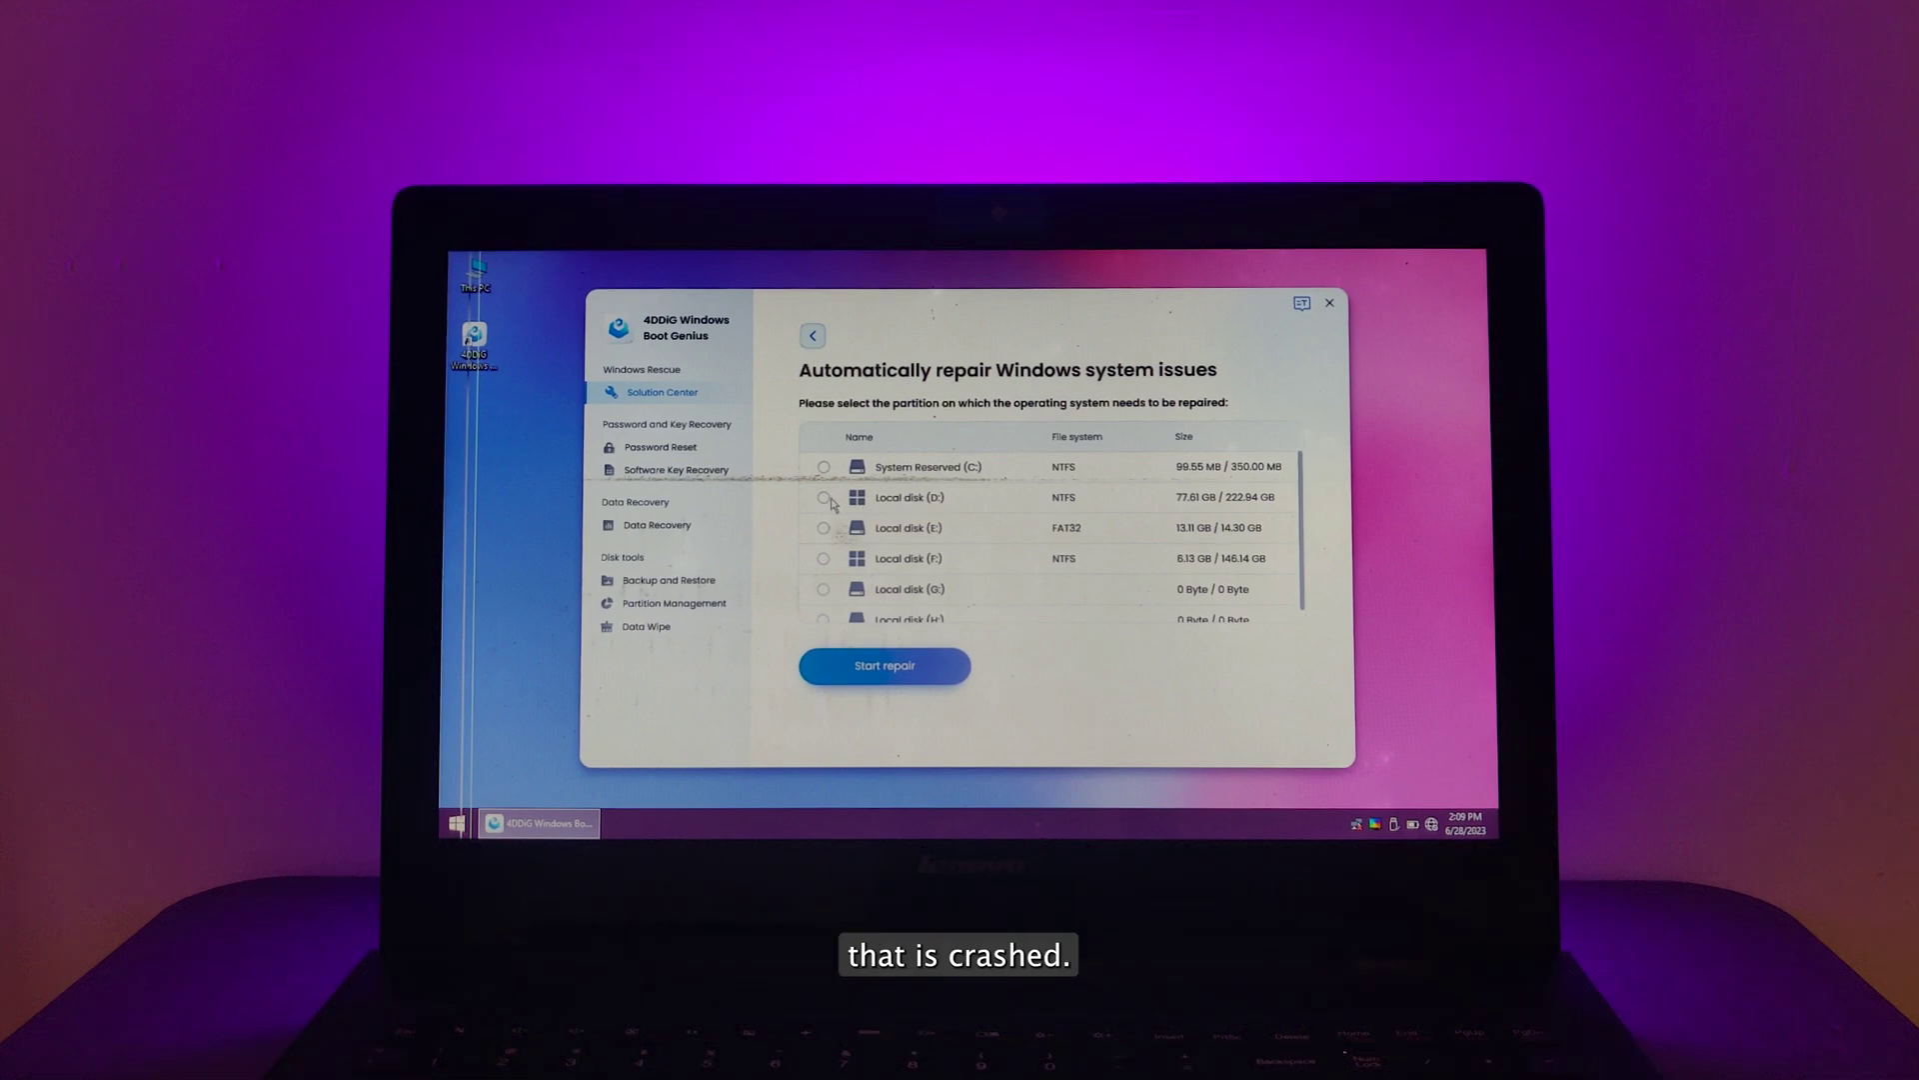
click(824, 497)
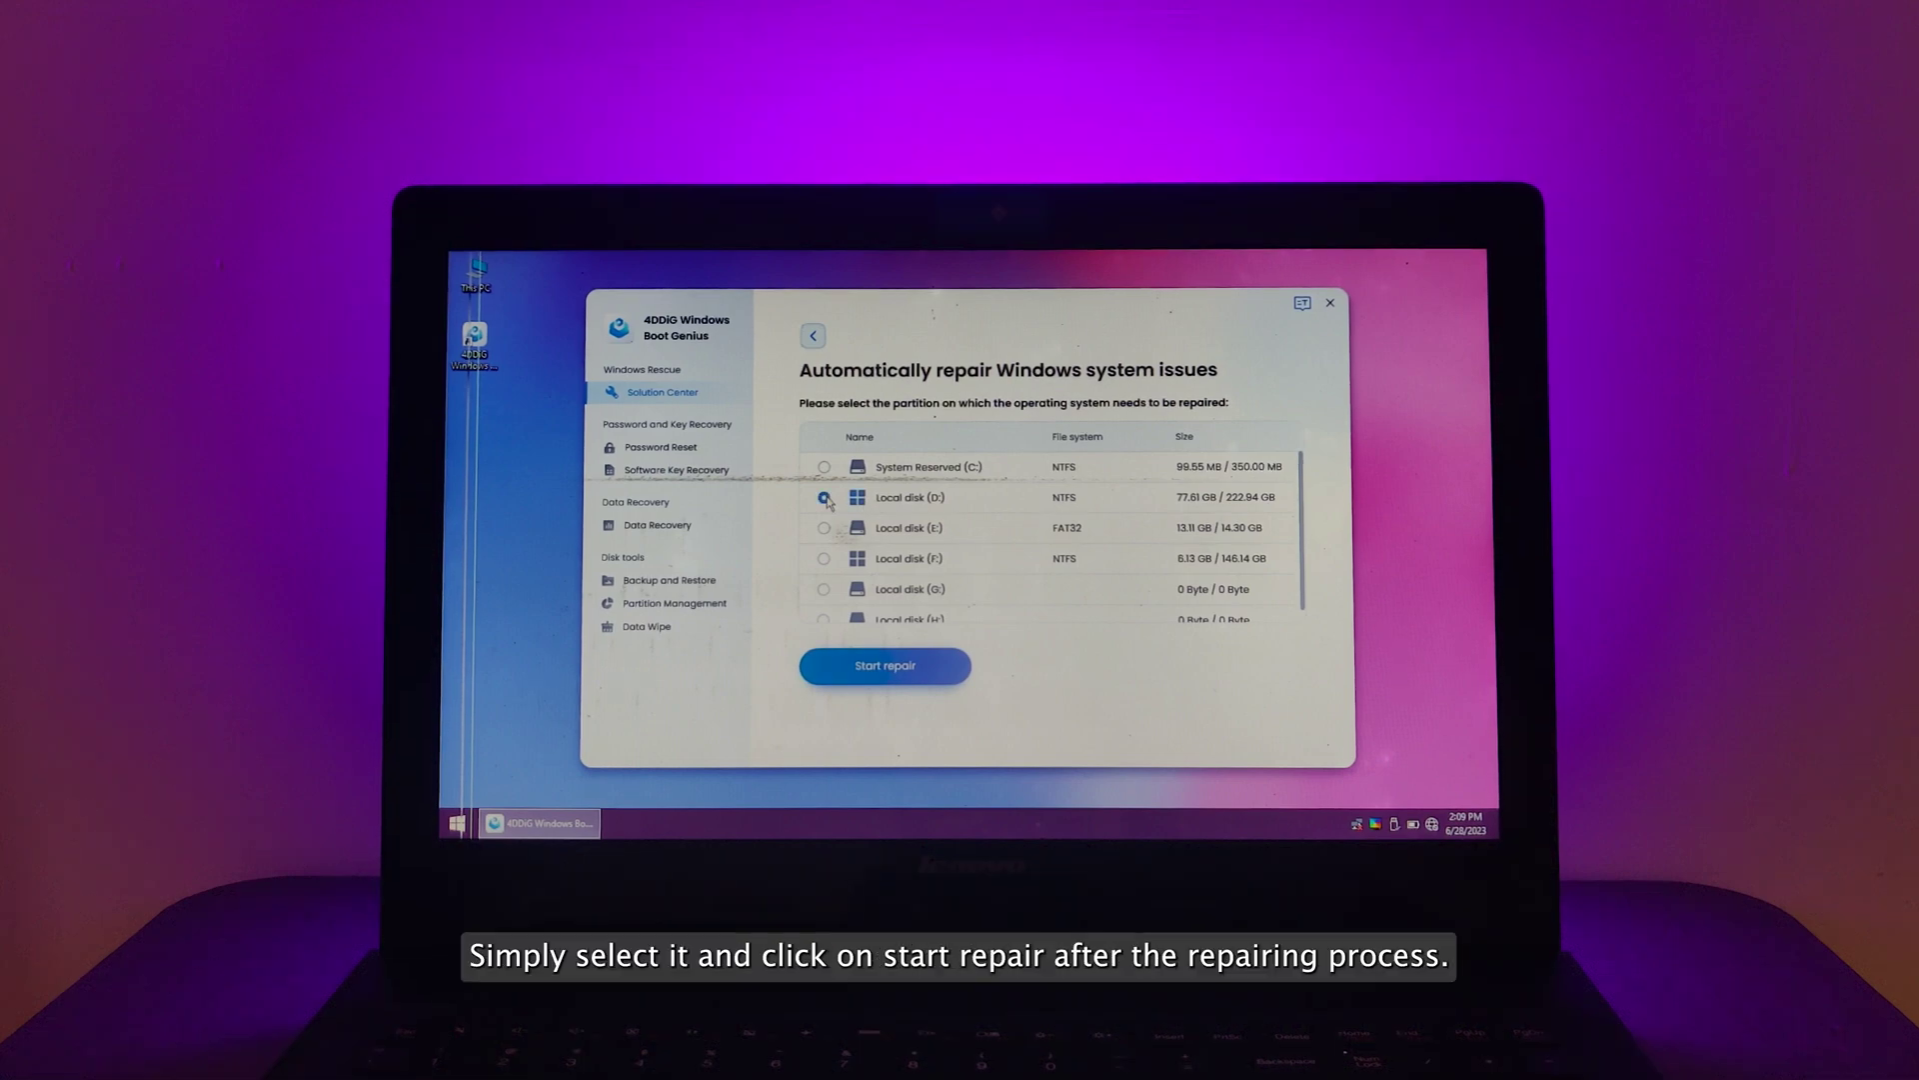
click(893, 671)
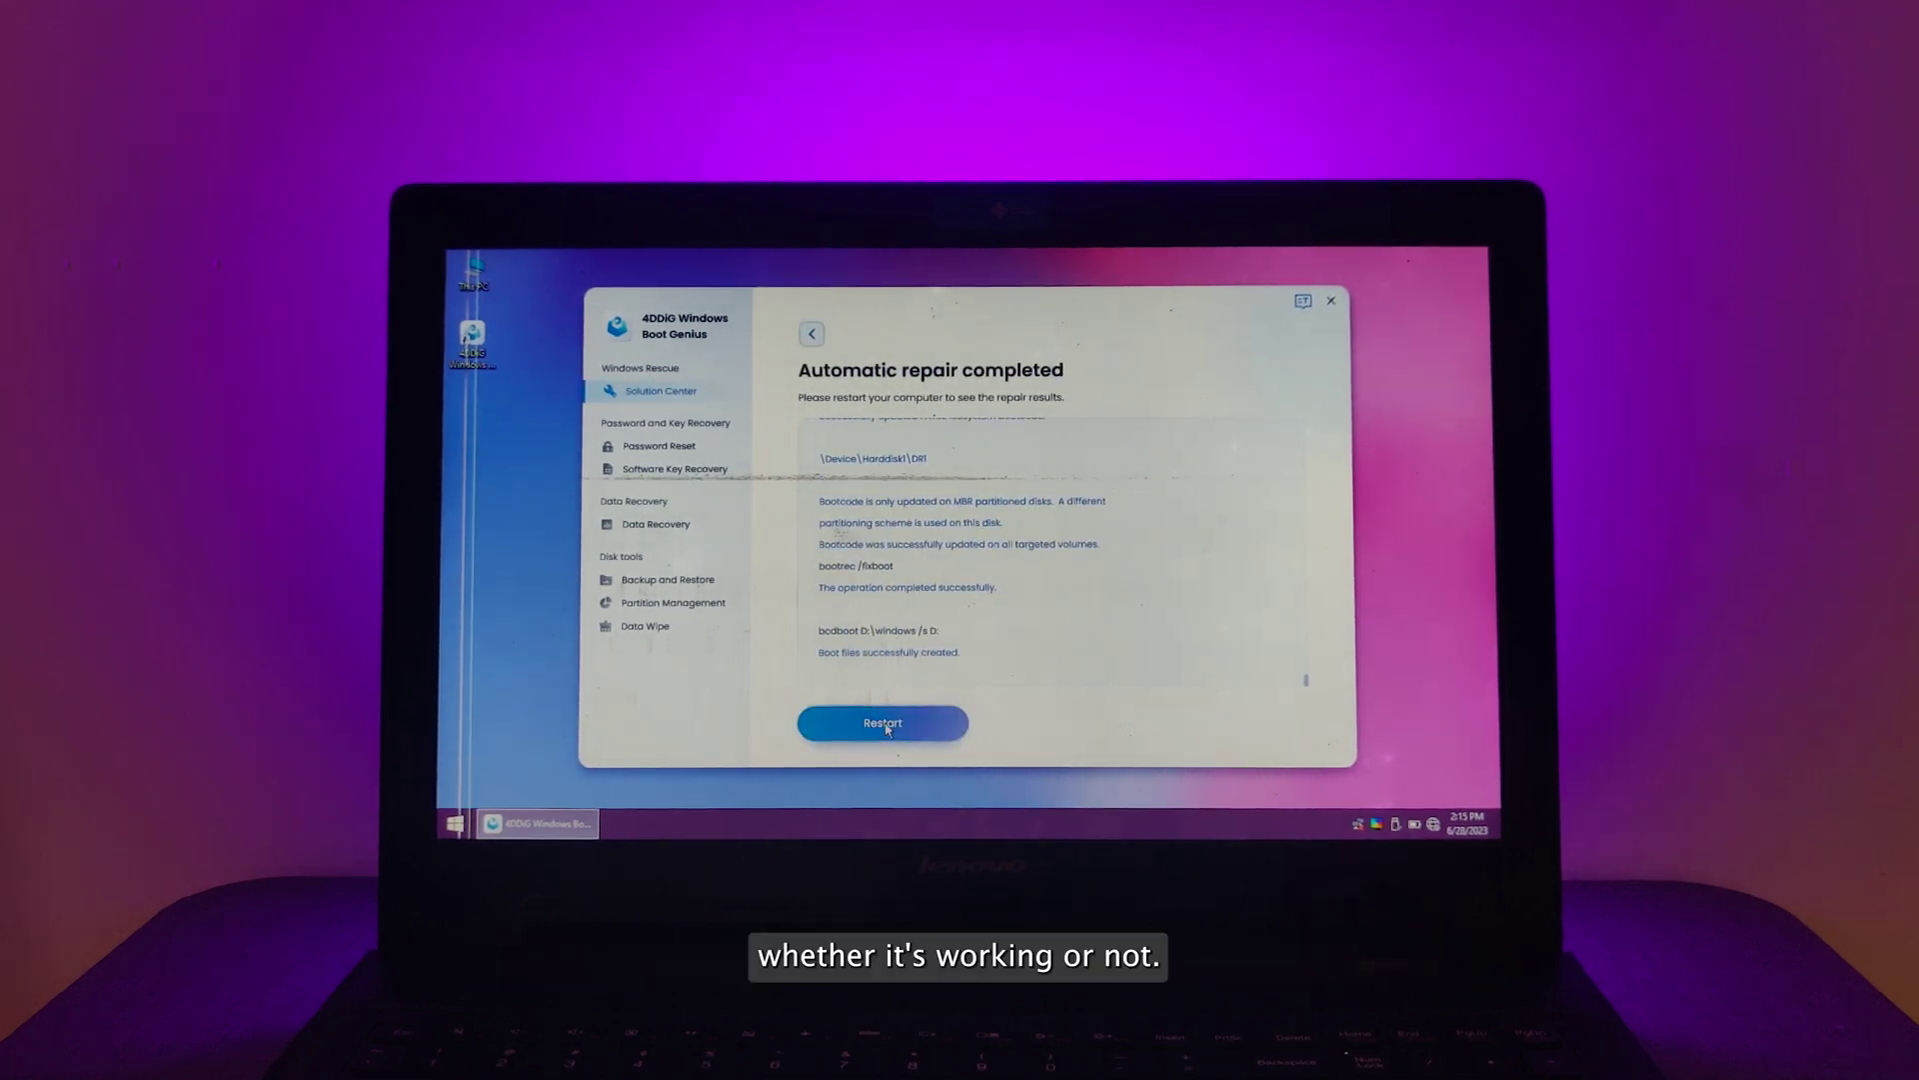
click(884, 723)
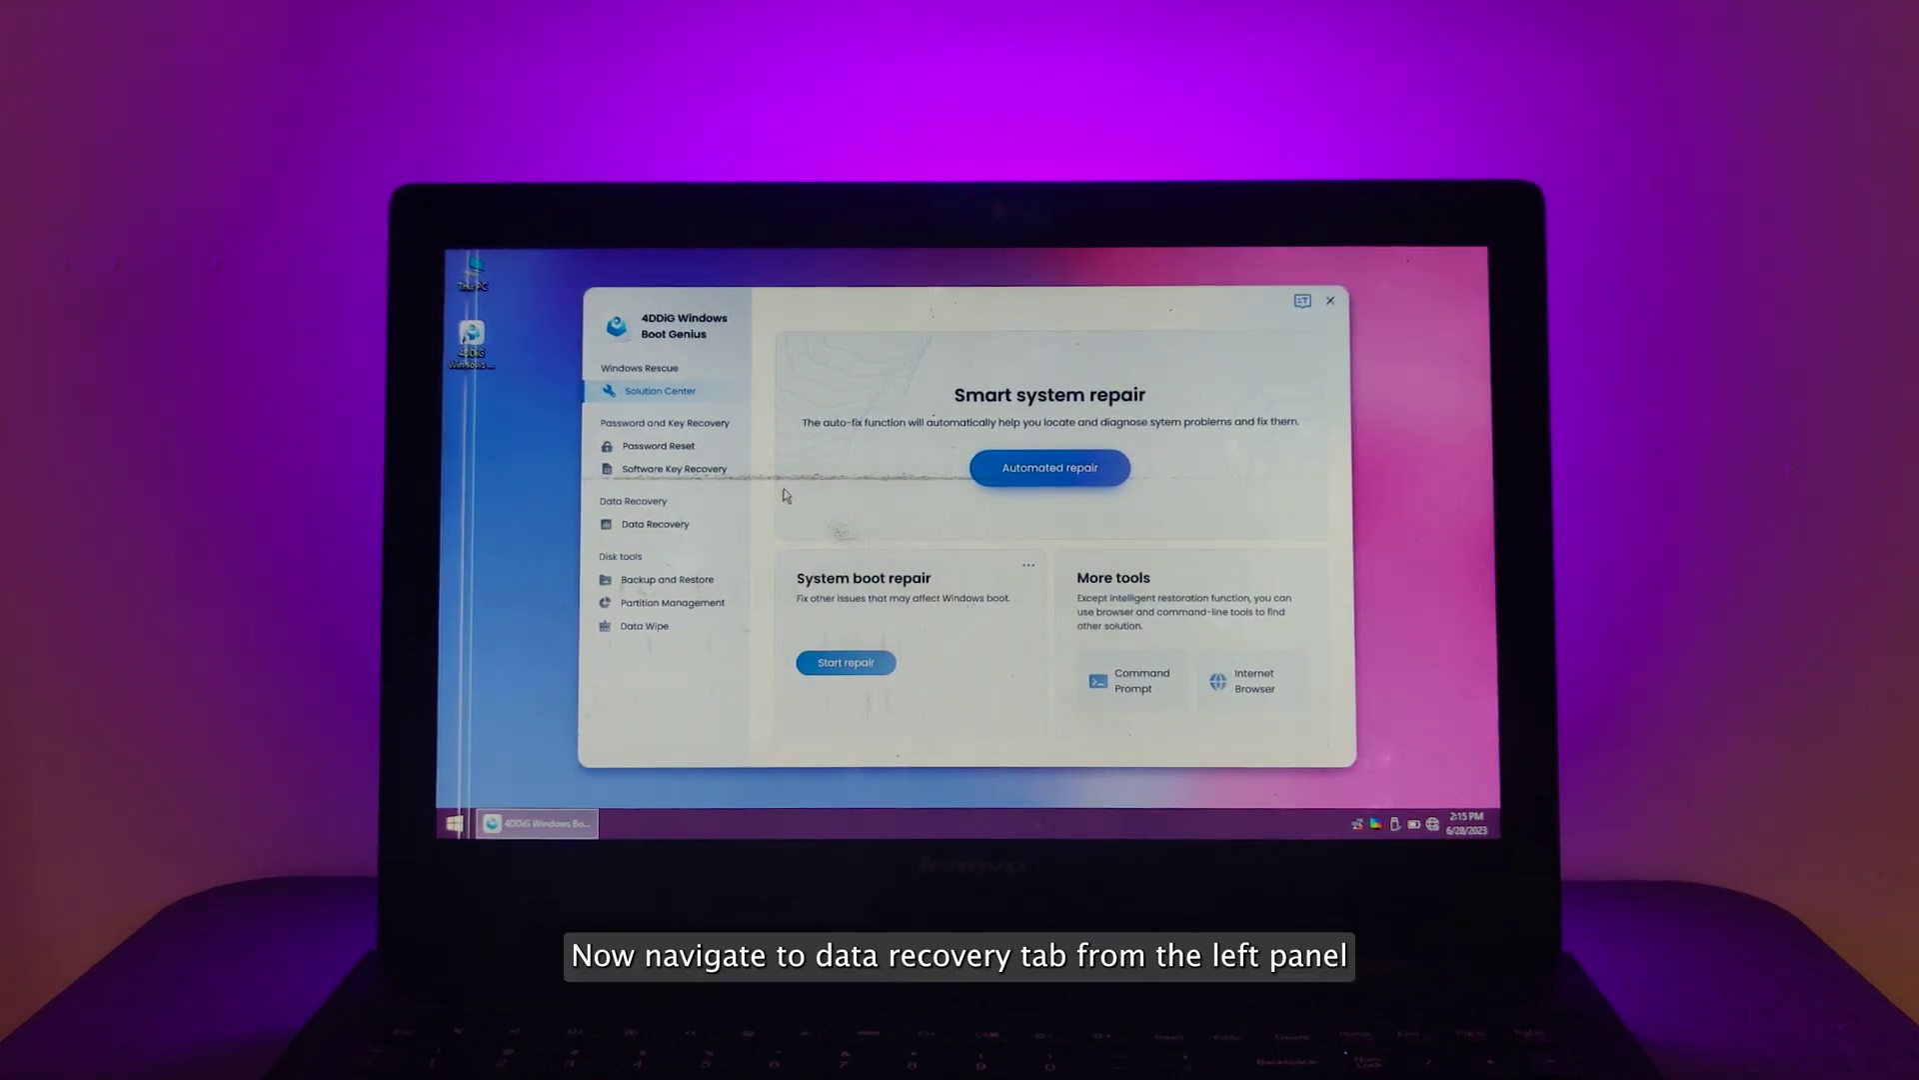
Step: Launch Data Recovery with Local Disk (D:) as the source and start it
click(660, 523)
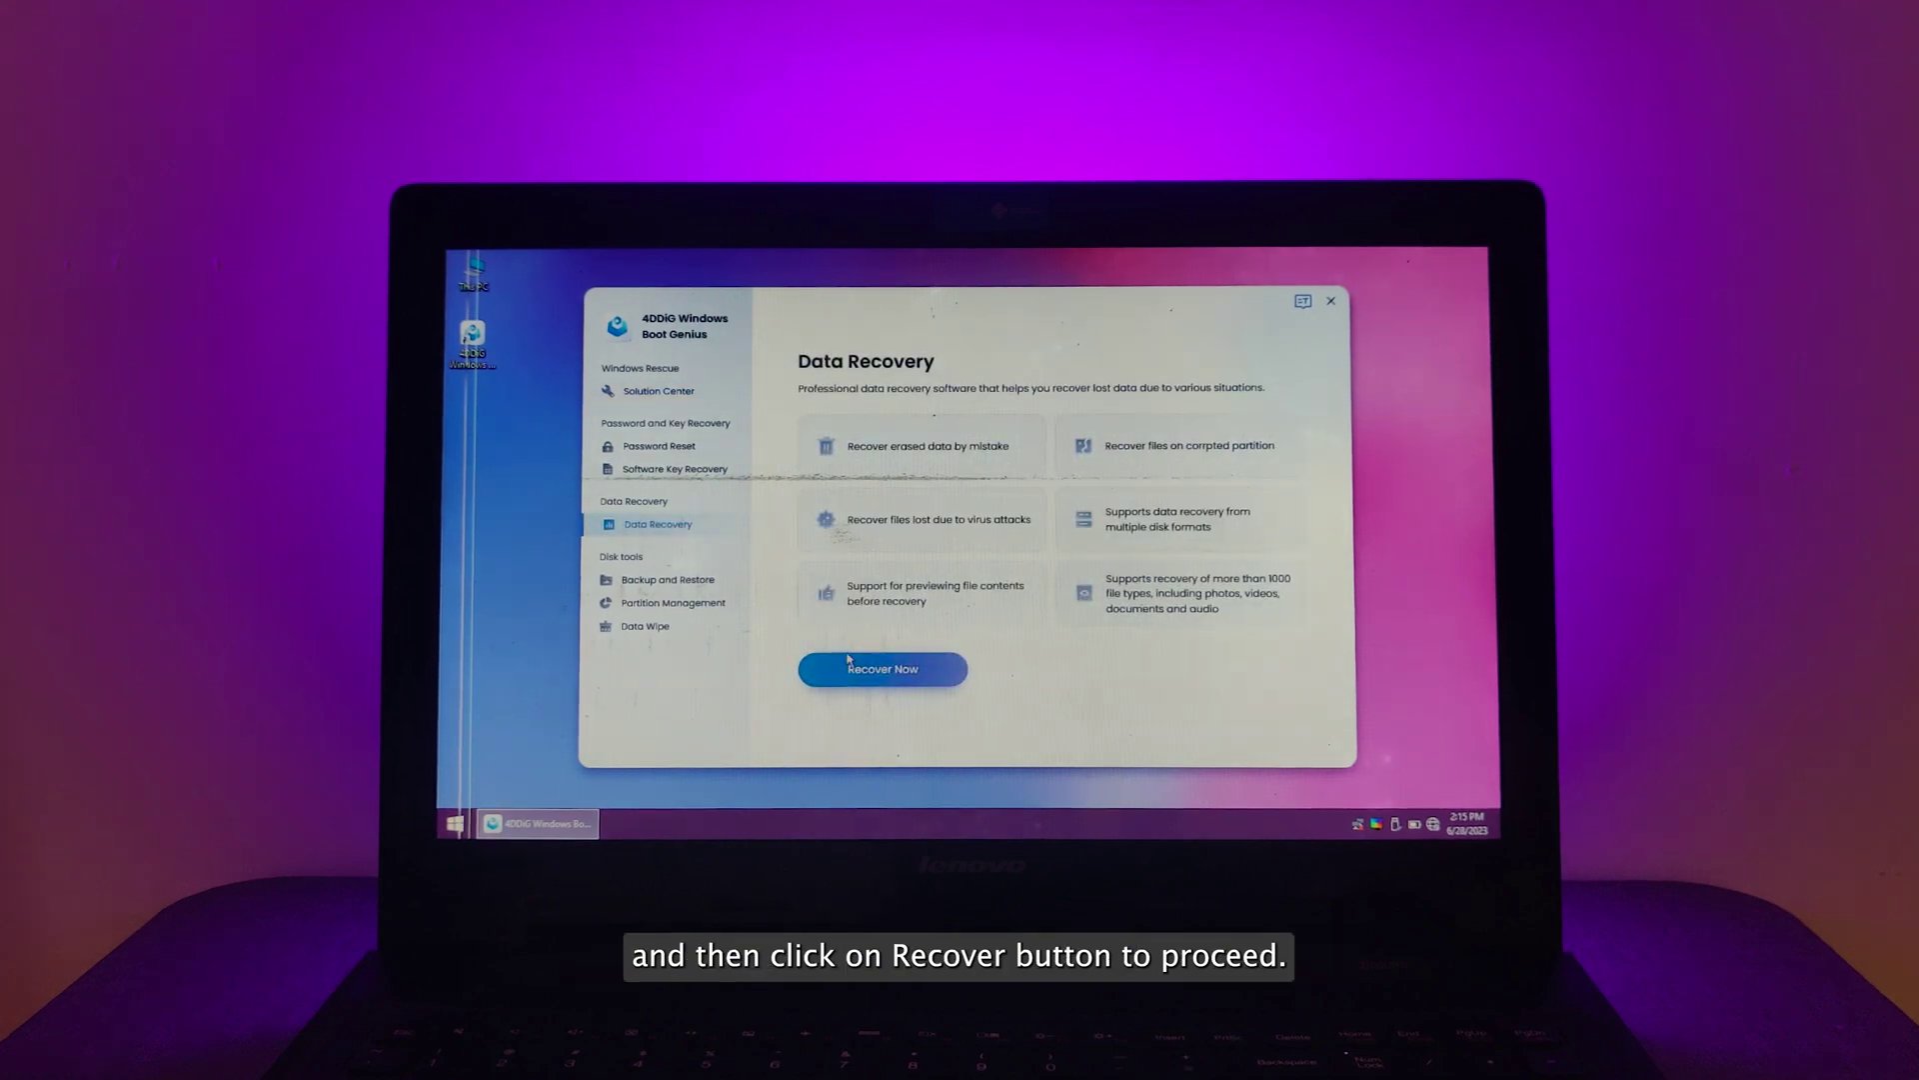
click(894, 669)
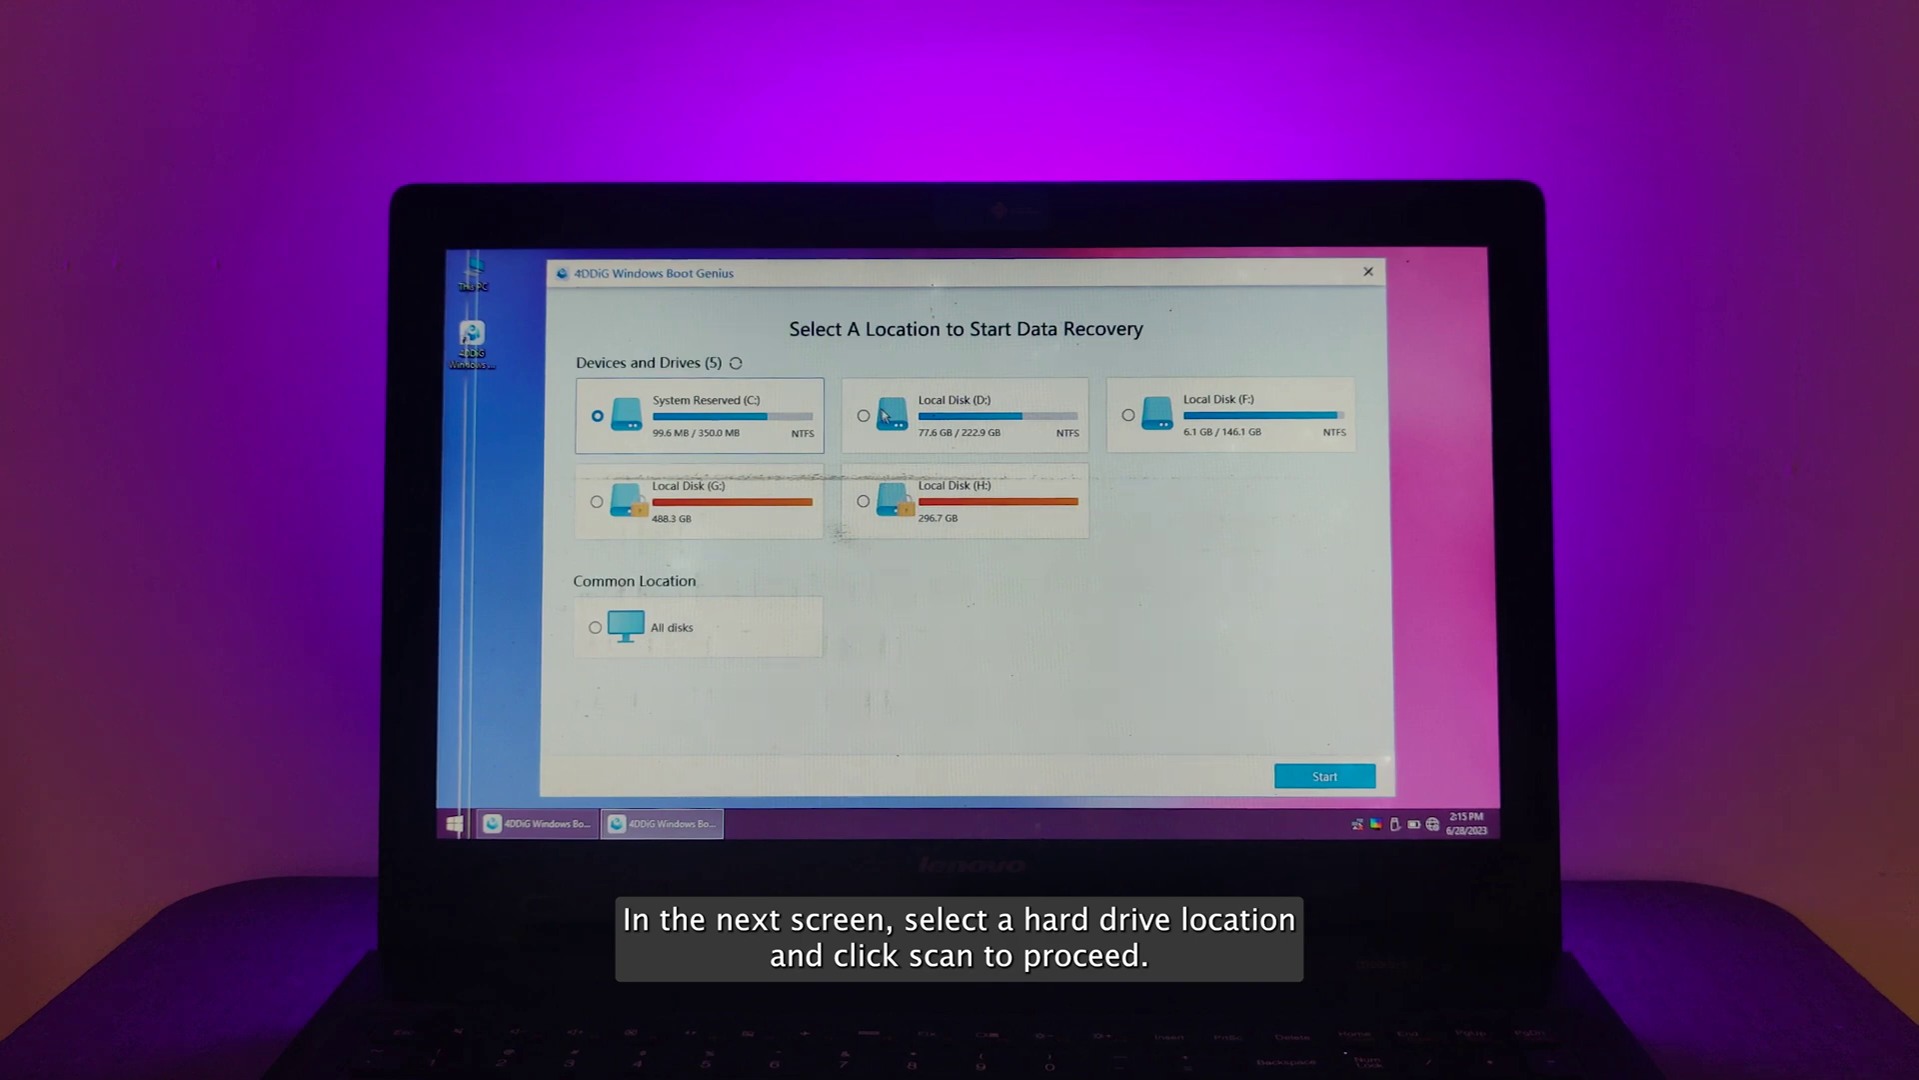
click(876, 417)
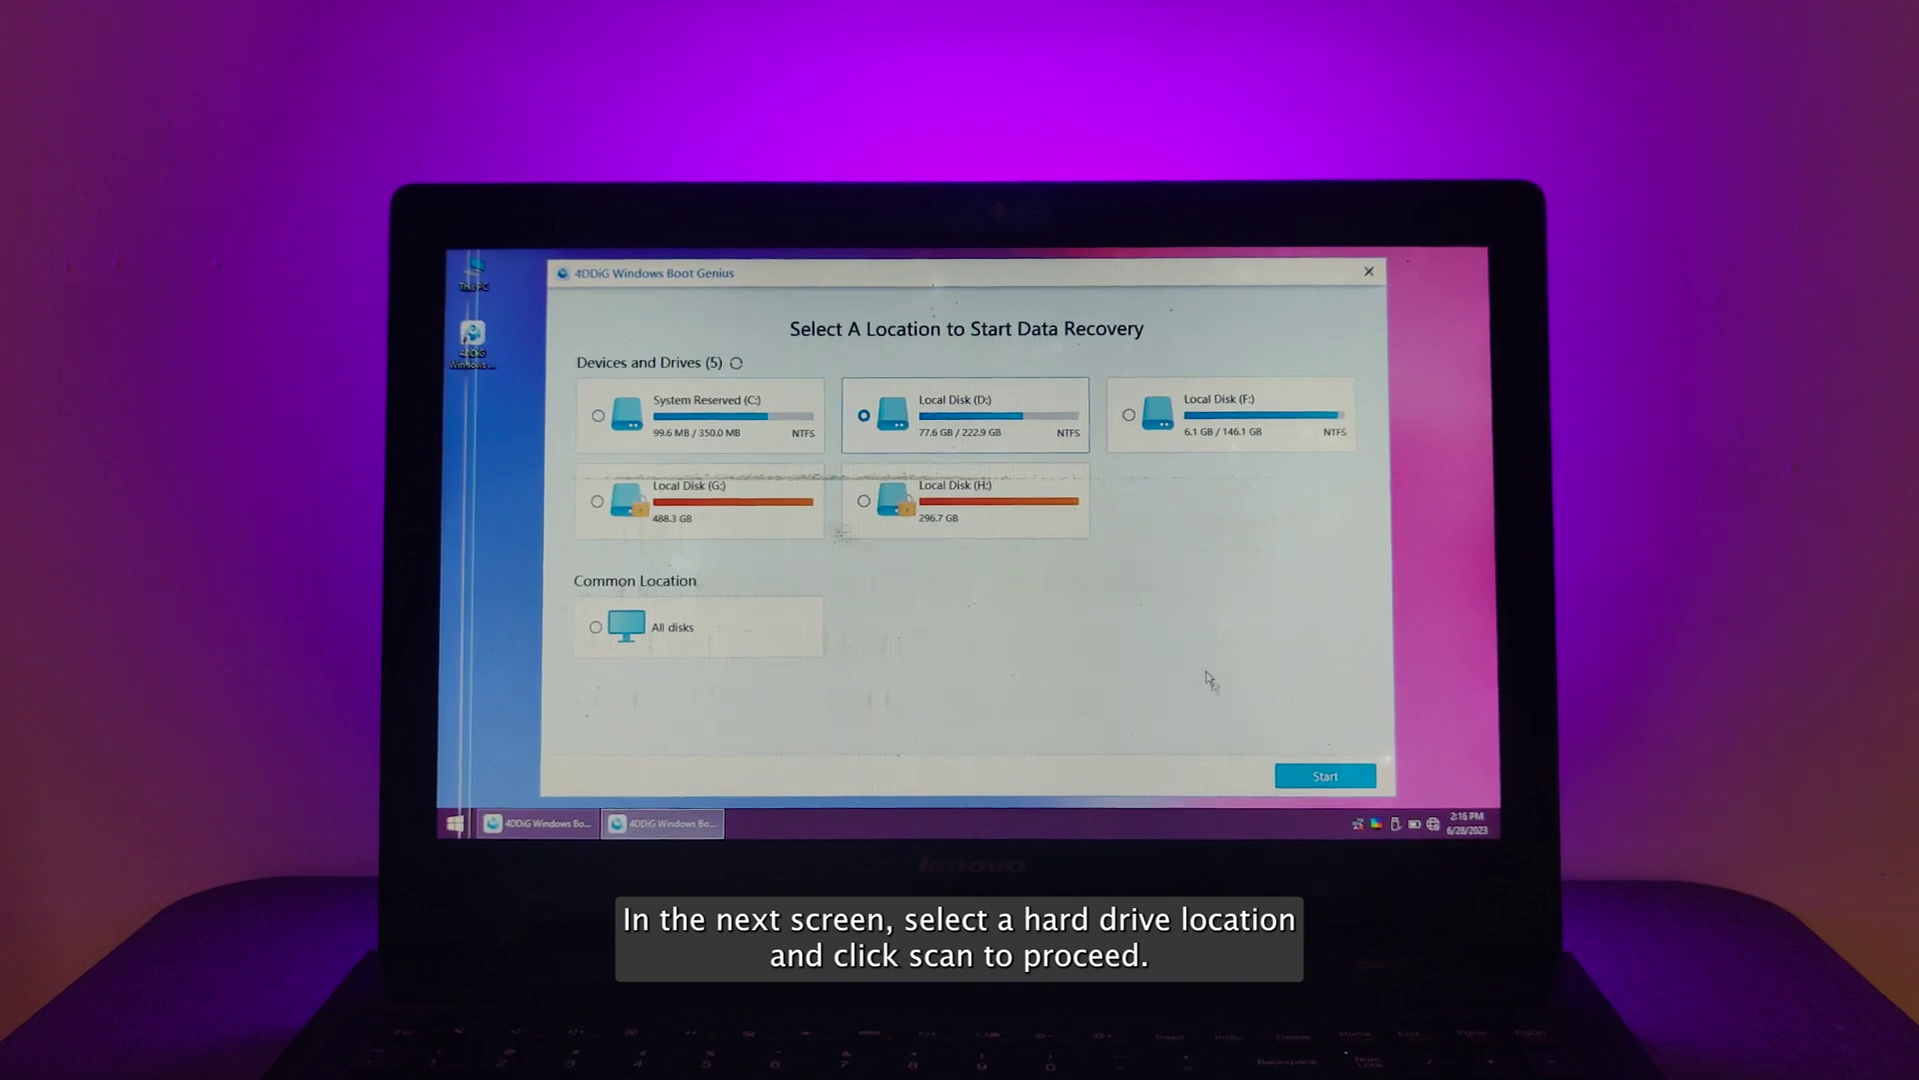
click(1319, 776)
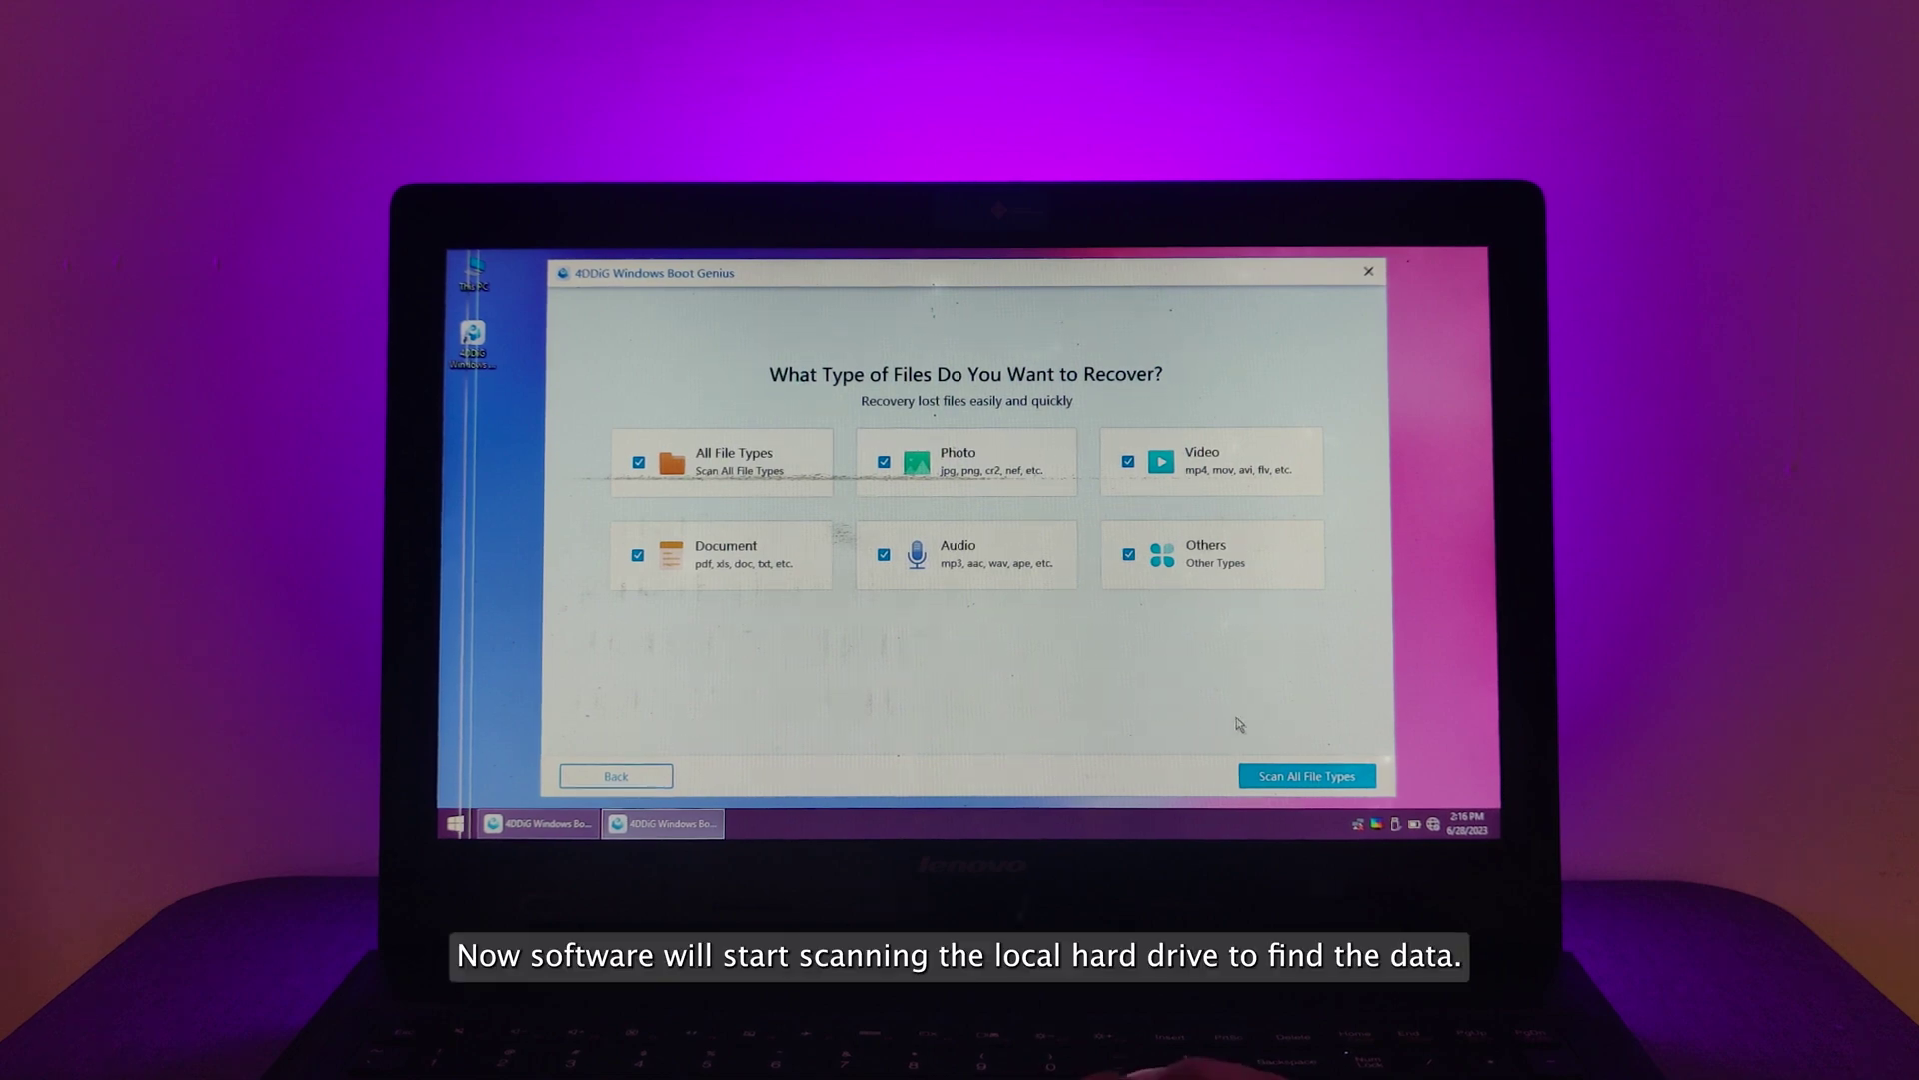
Step: Scan all file types and browse to the Audio > MP3 results in File View
click(1292, 774)
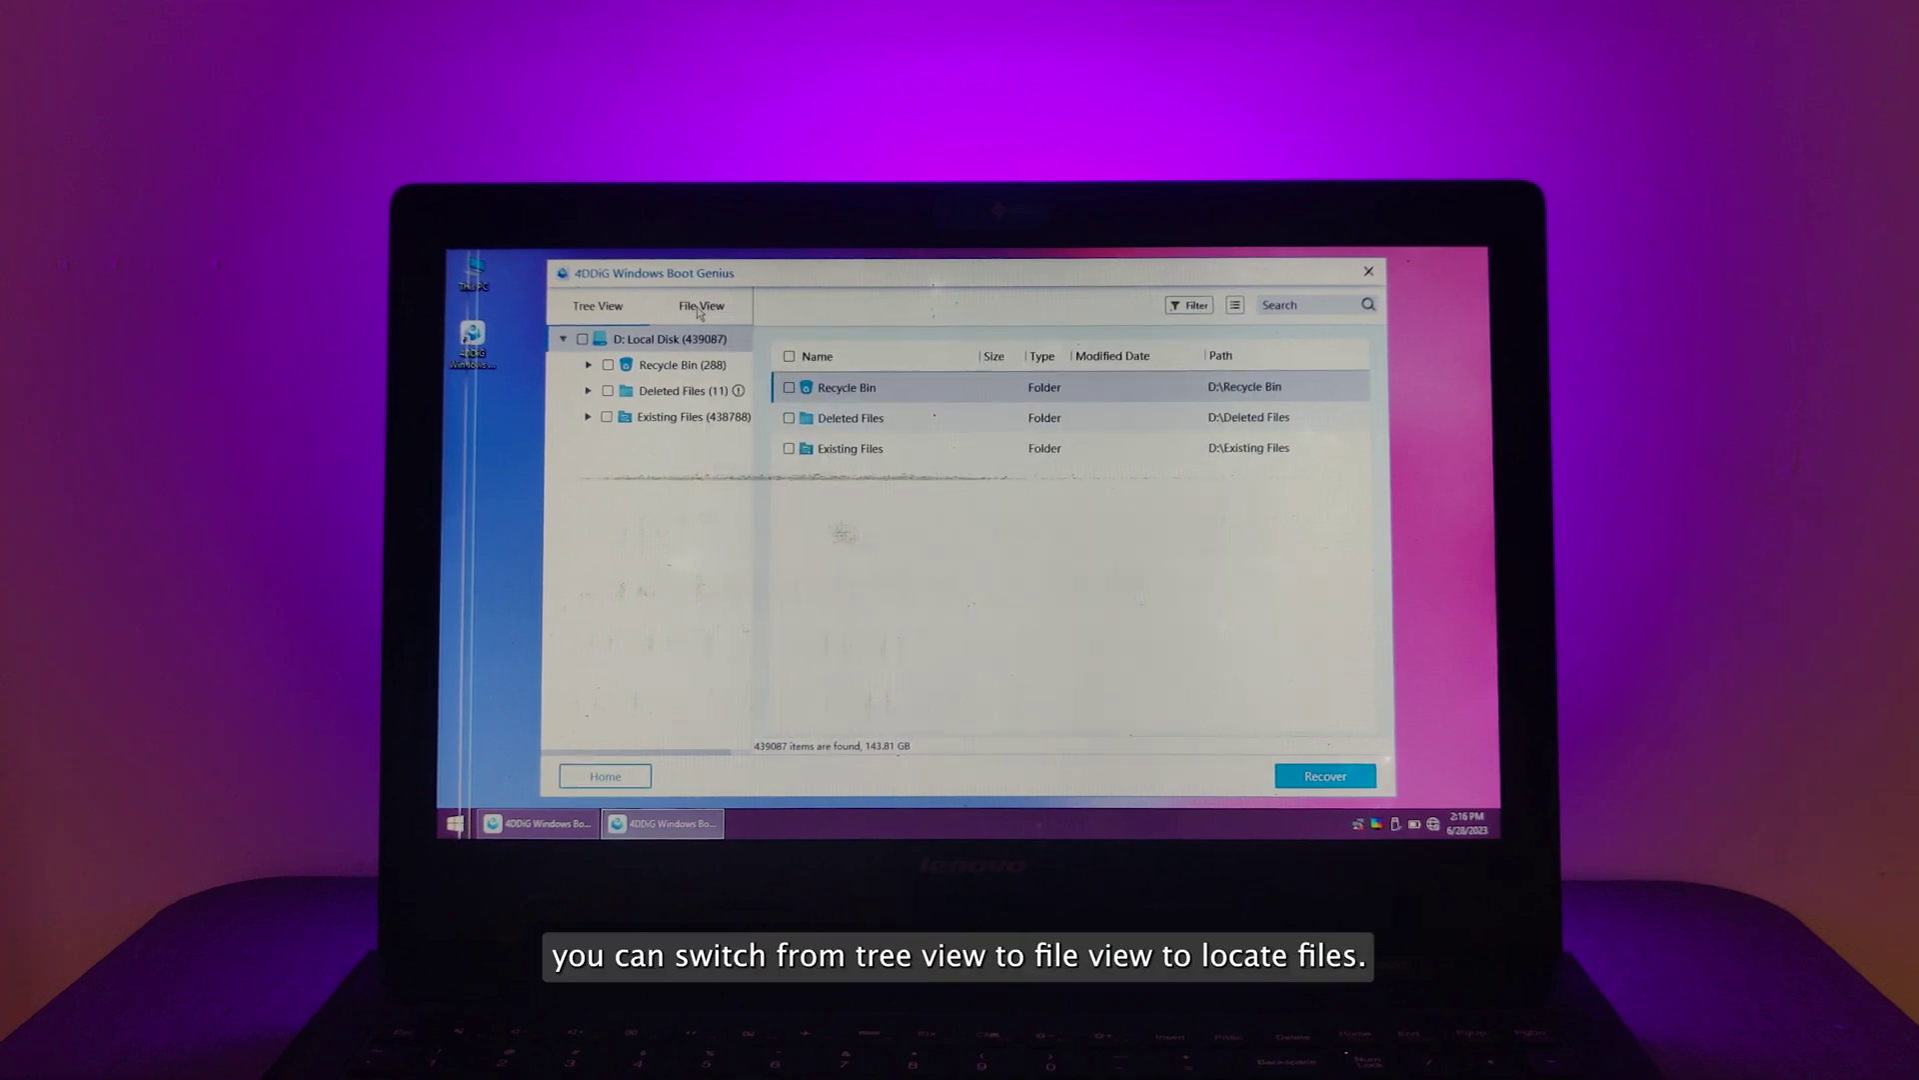
click(699, 307)
click(670, 446)
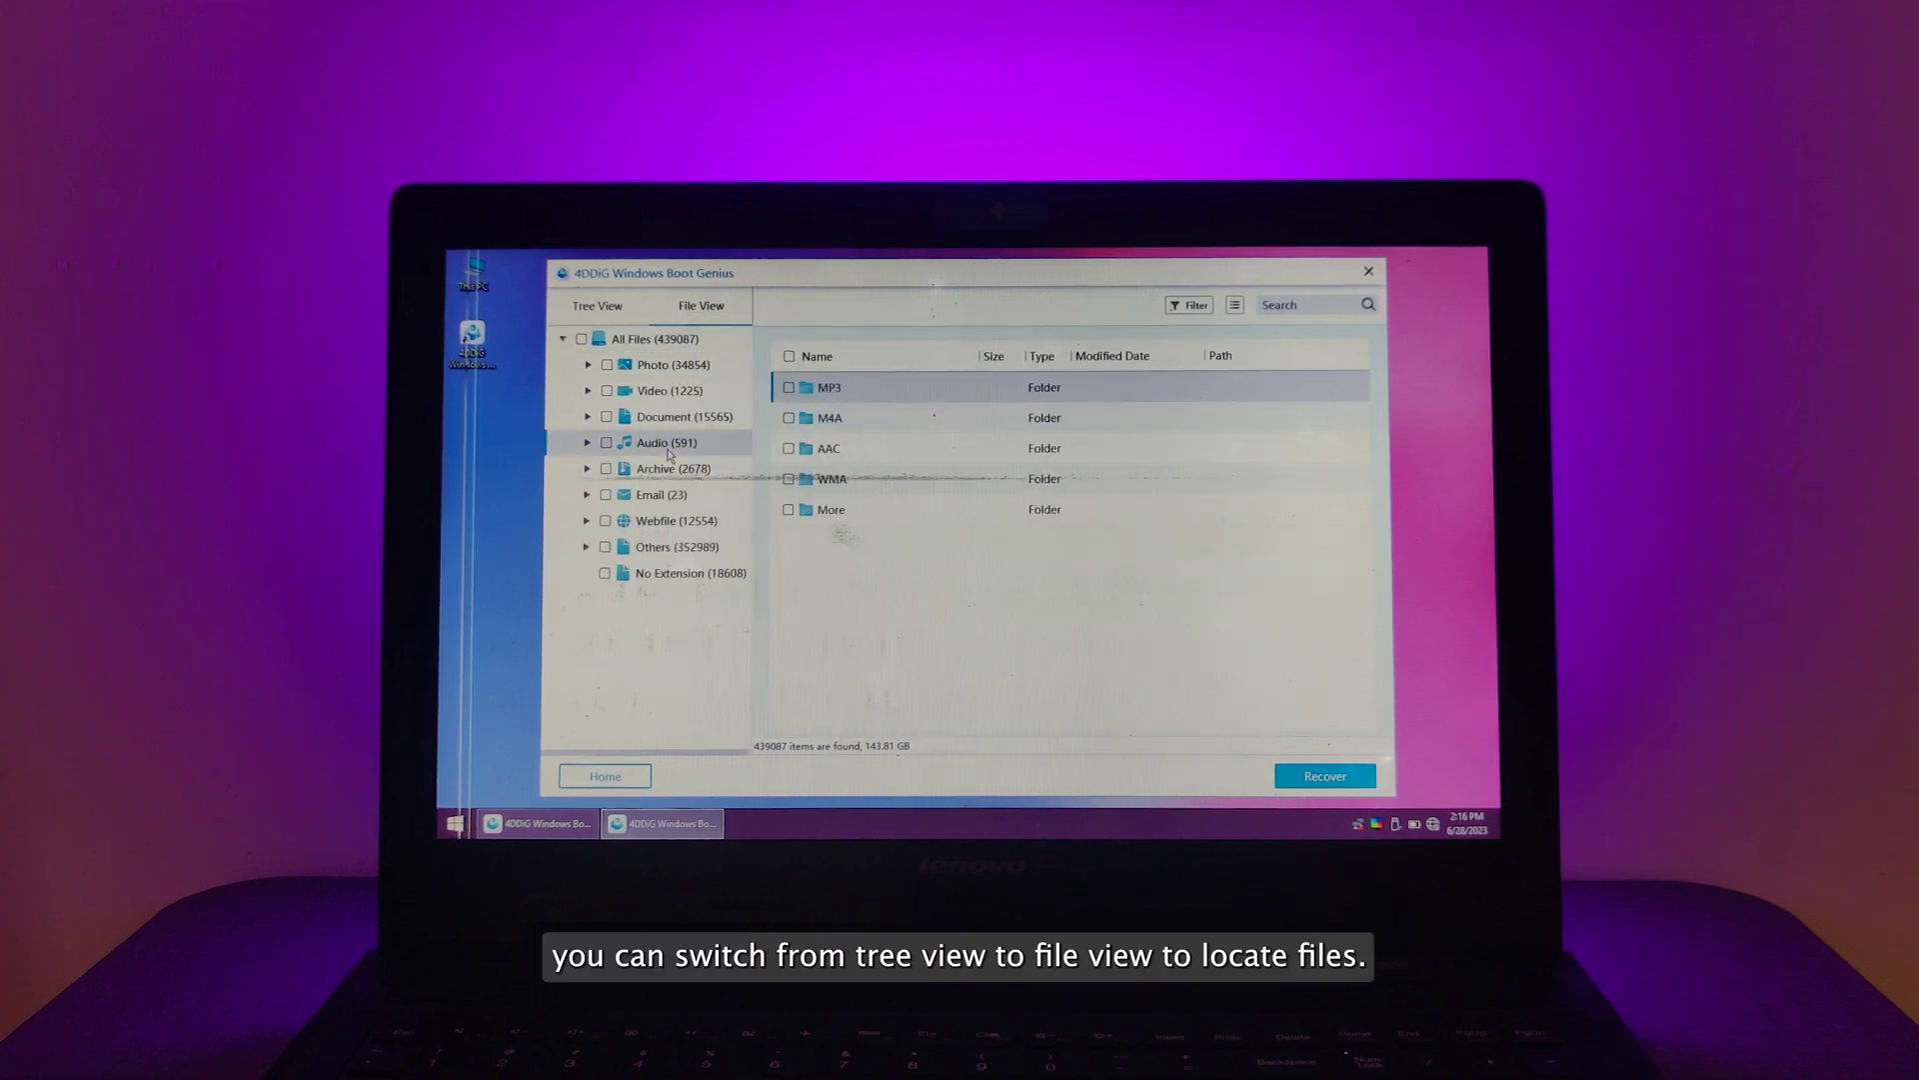
double_click(840, 386)
Step: Recover the two selected MP3 files (12.37 MB) to USB Drive (E:)
click(791, 419)
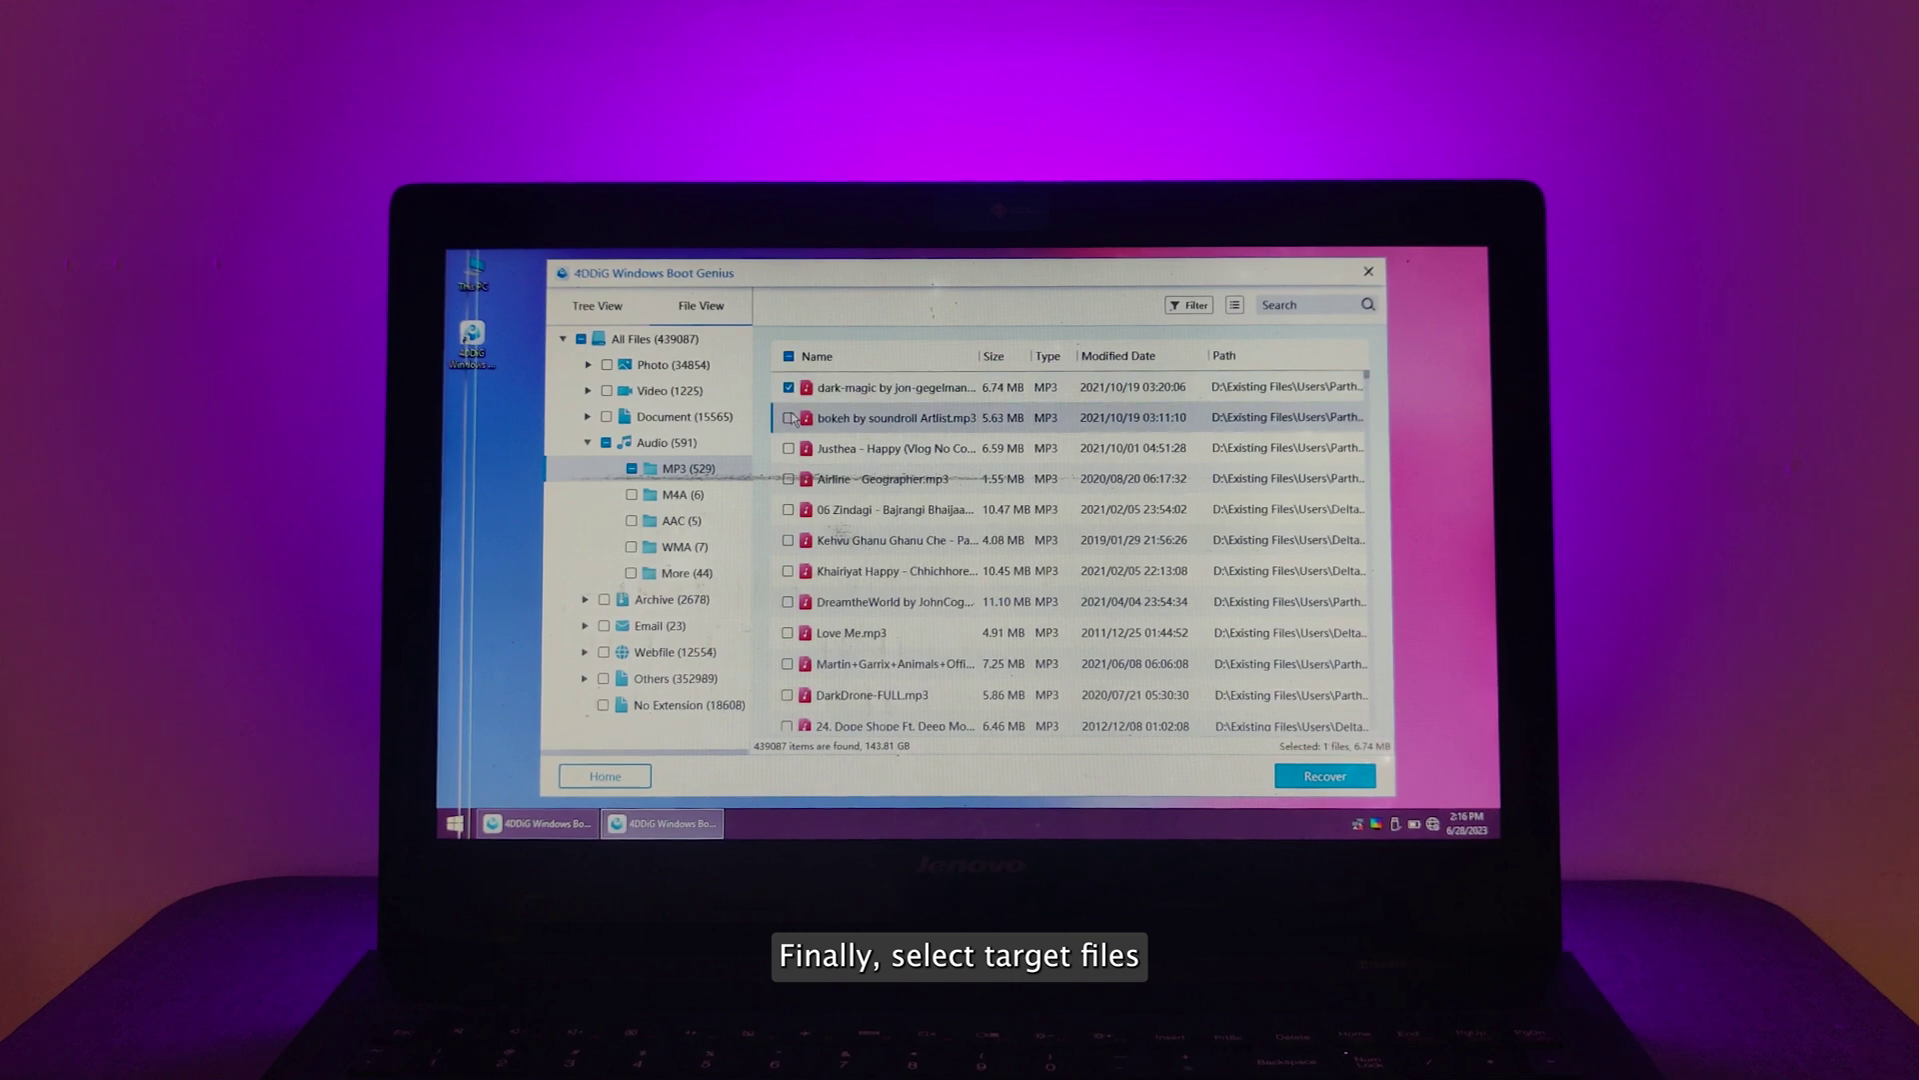
click(1325, 777)
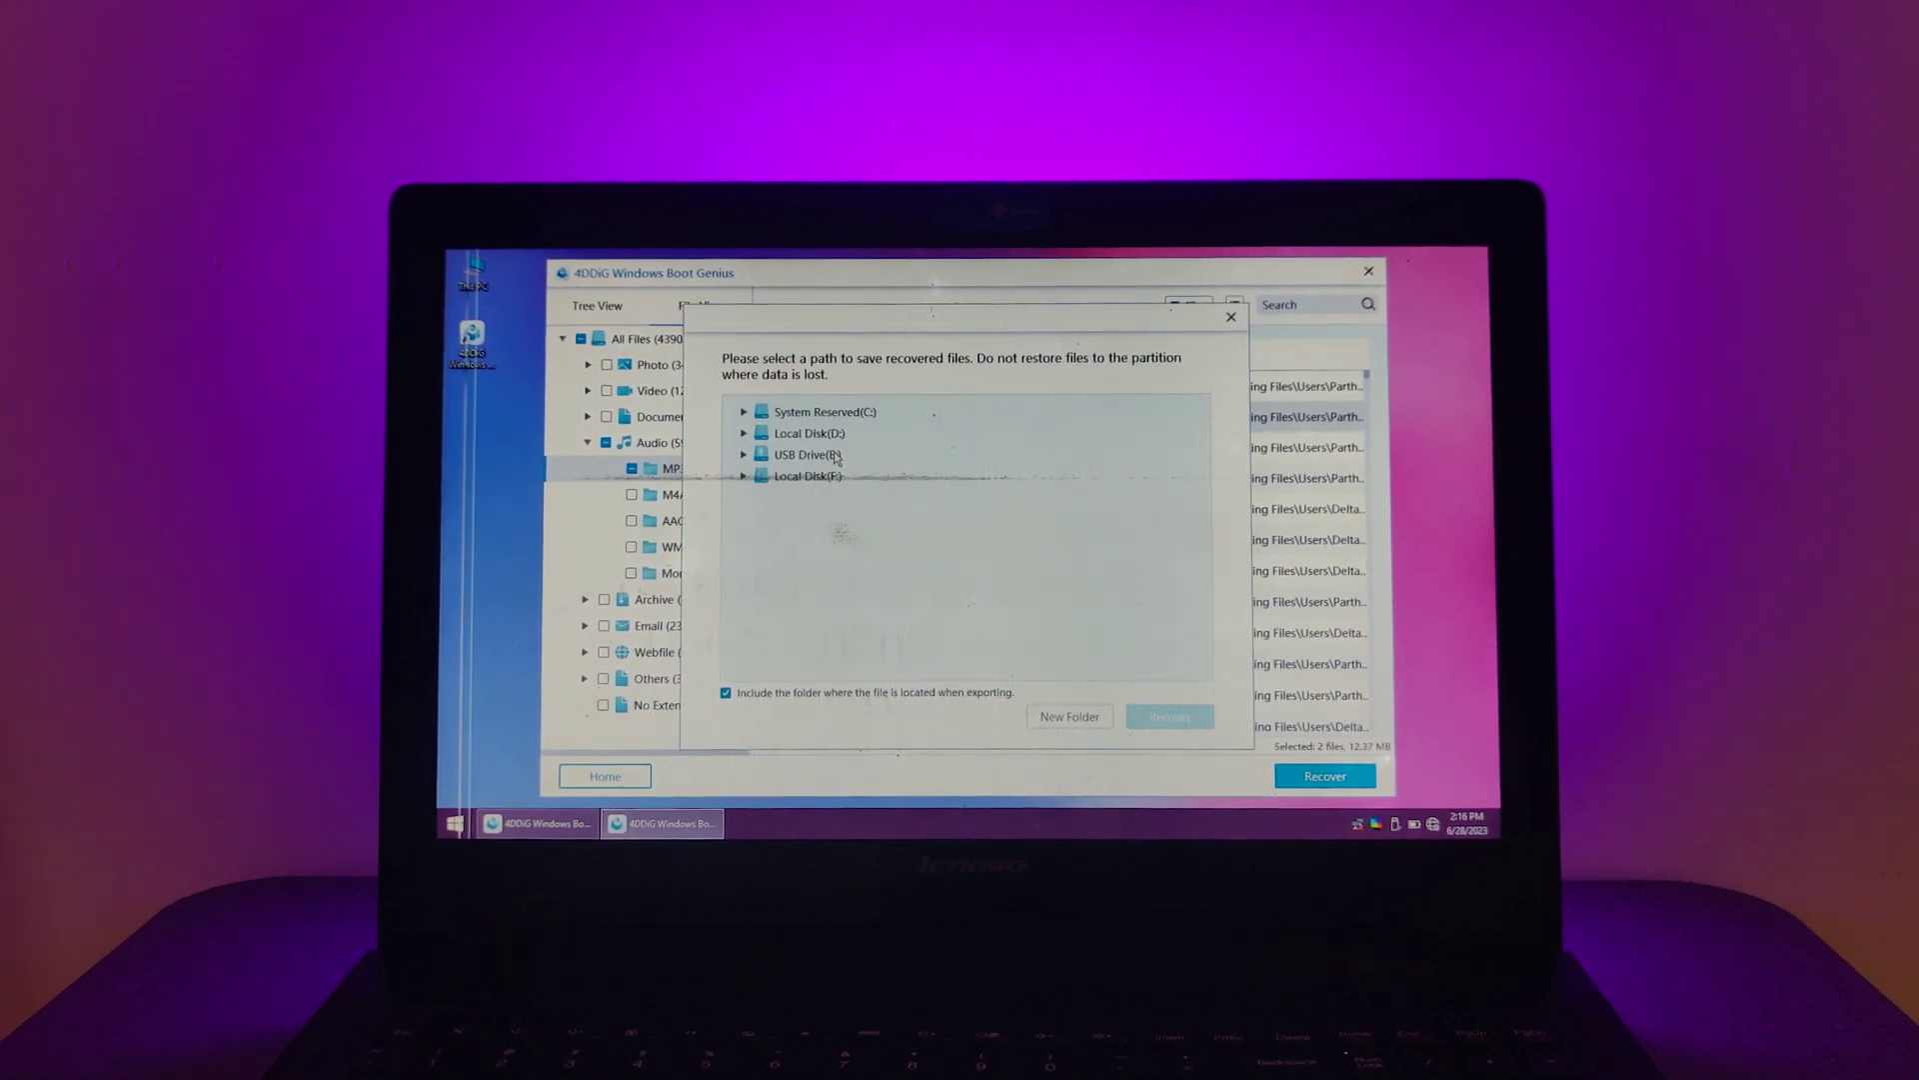
click(837, 455)
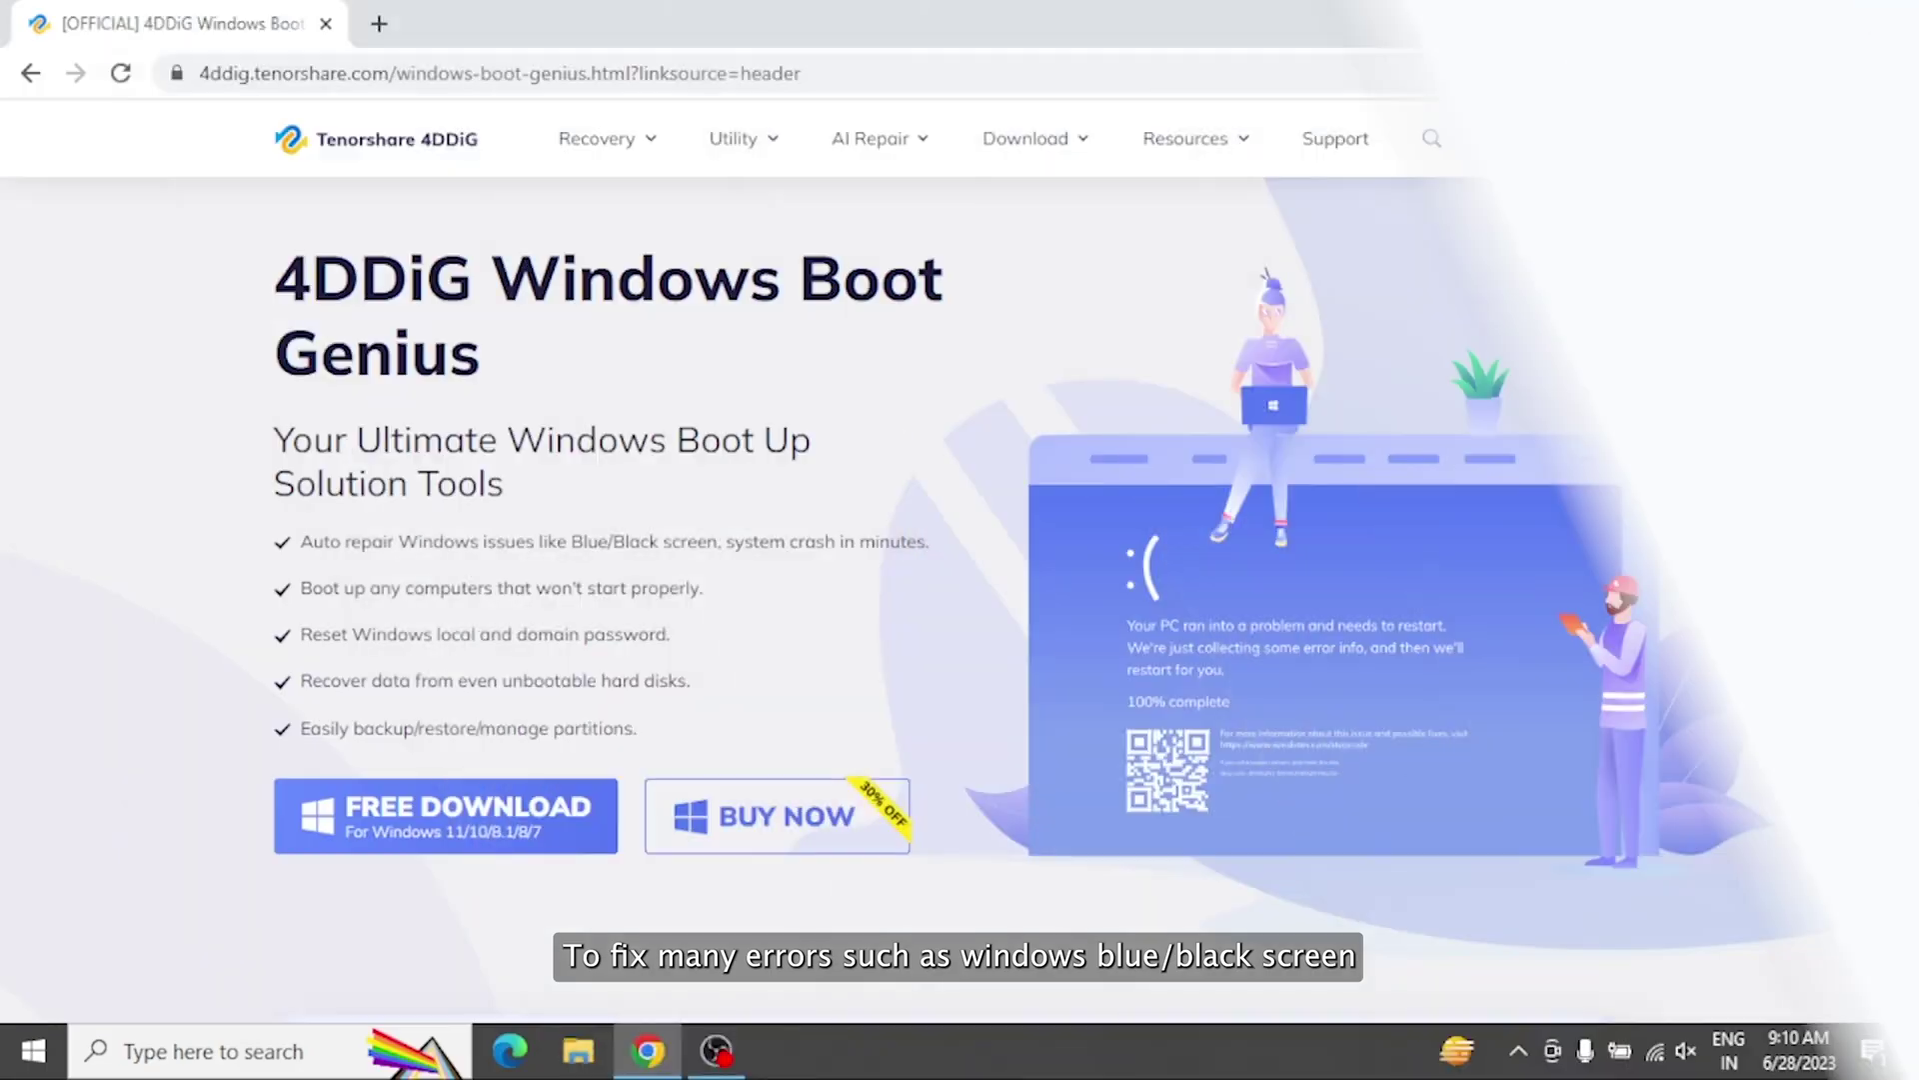
scroll(1804, 670, down, 1)
scroll(1805, 670, down, 2)
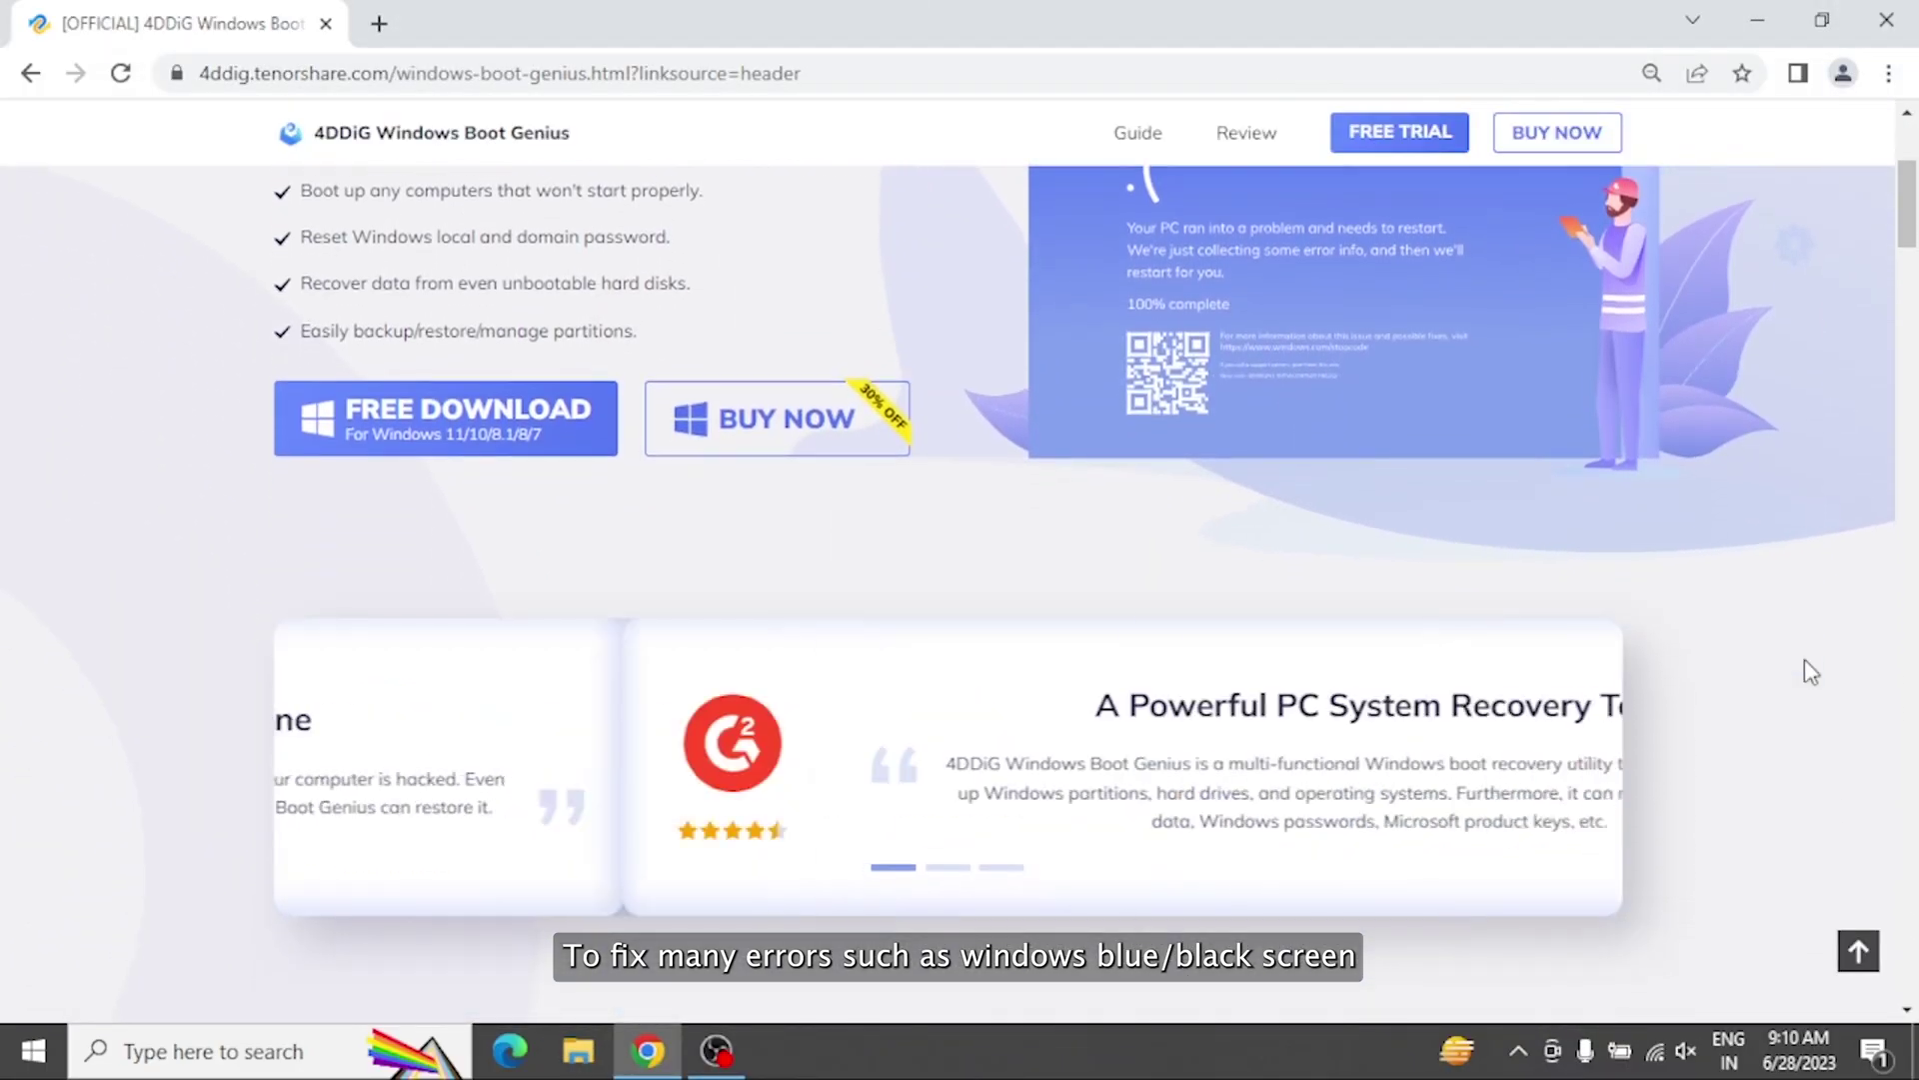
scroll(1804, 670, down, 2)
scroll(1810, 671, down, 1)
scroll(1809, 670, down, 2)
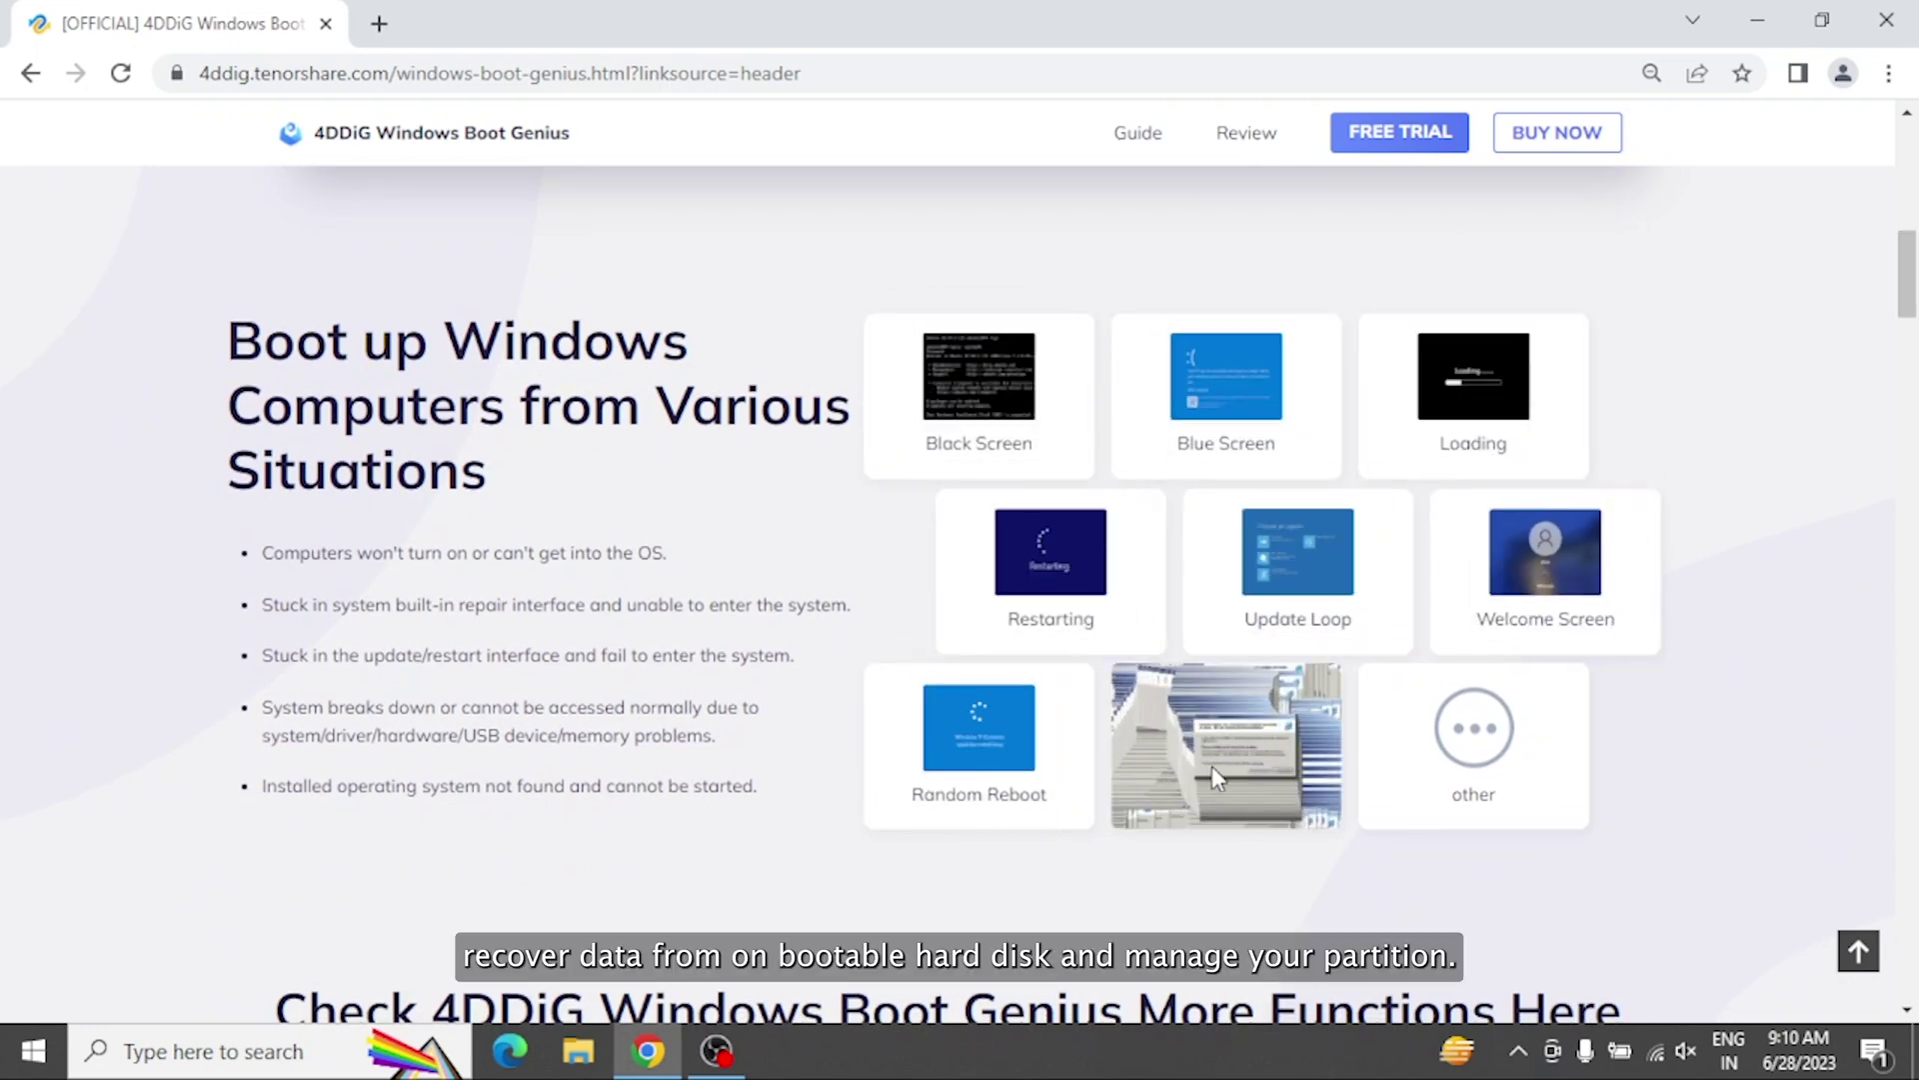
scroll(1442, 872, down, 1)
scroll(1443, 872, down, 1)
scroll(1442, 862, down, 2)
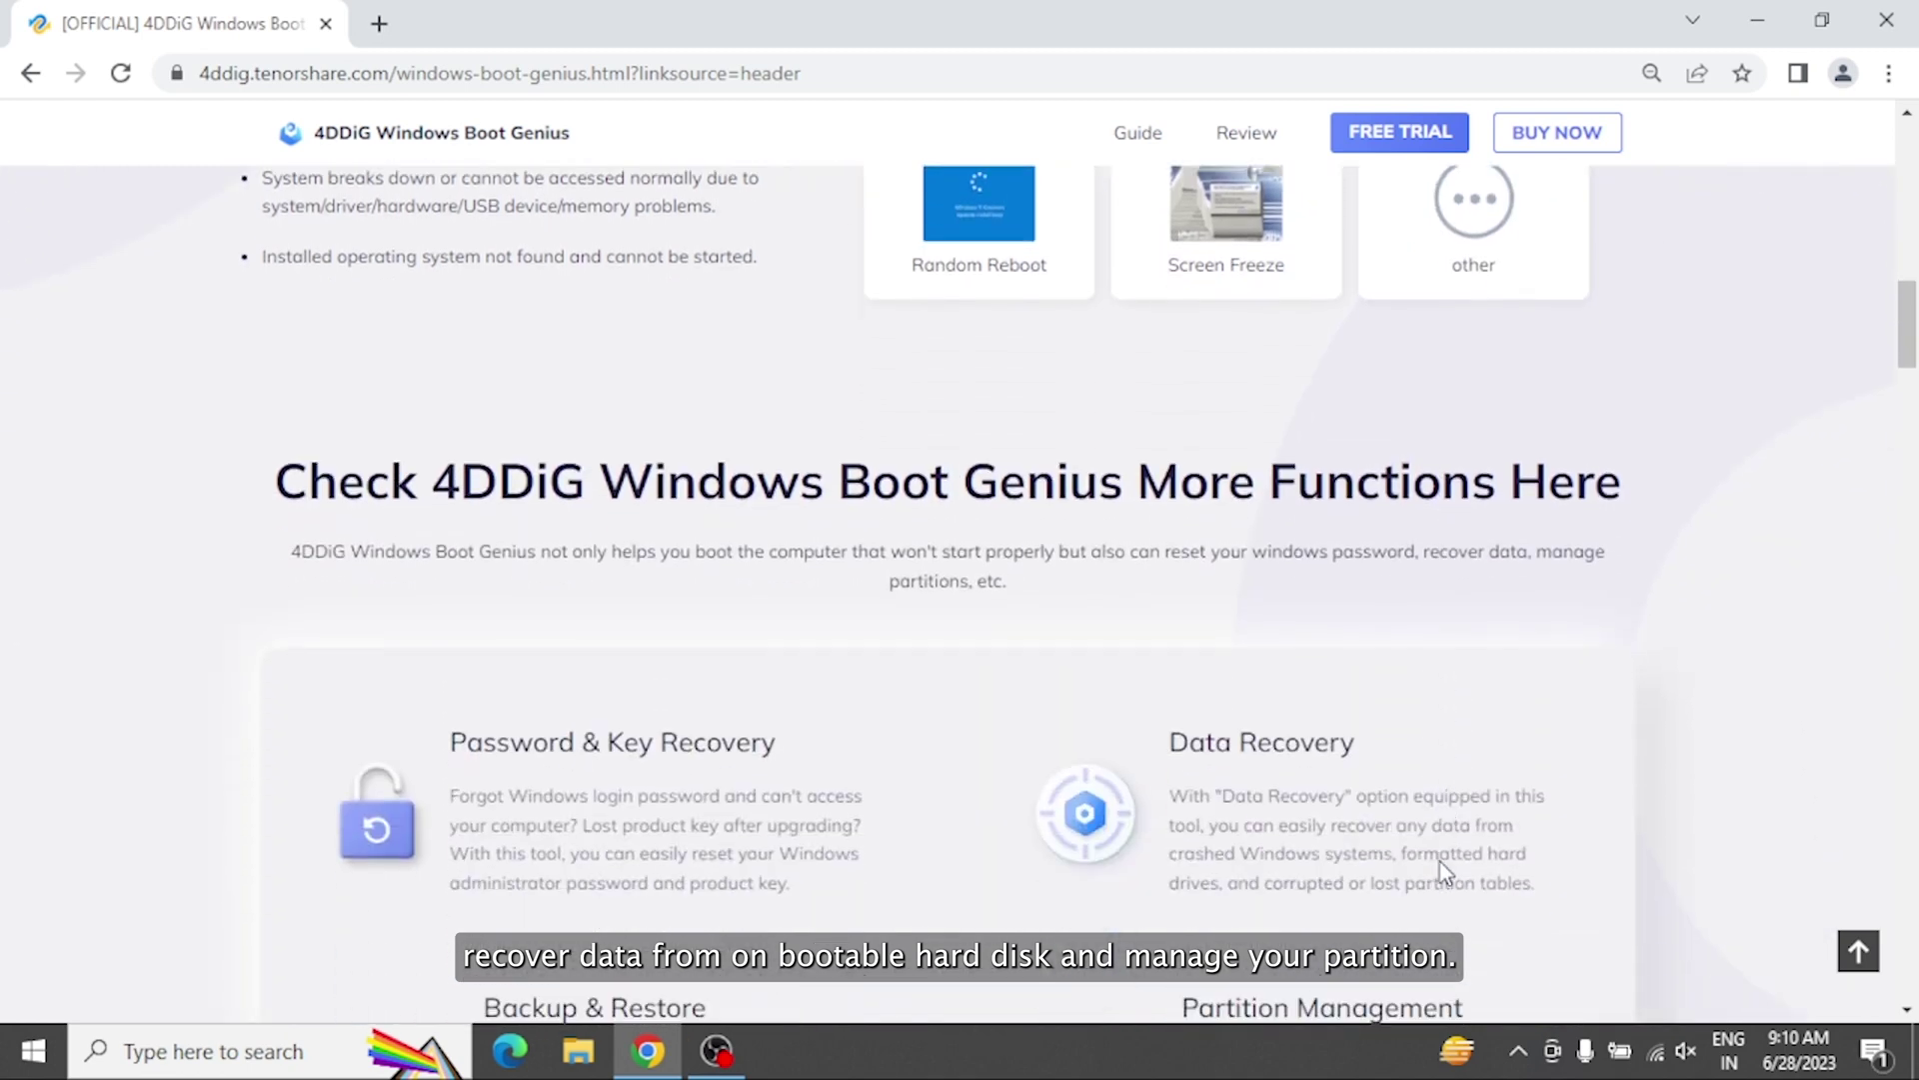
scroll(1442, 862, down, 2)
scroll(1441, 863, down, 1)
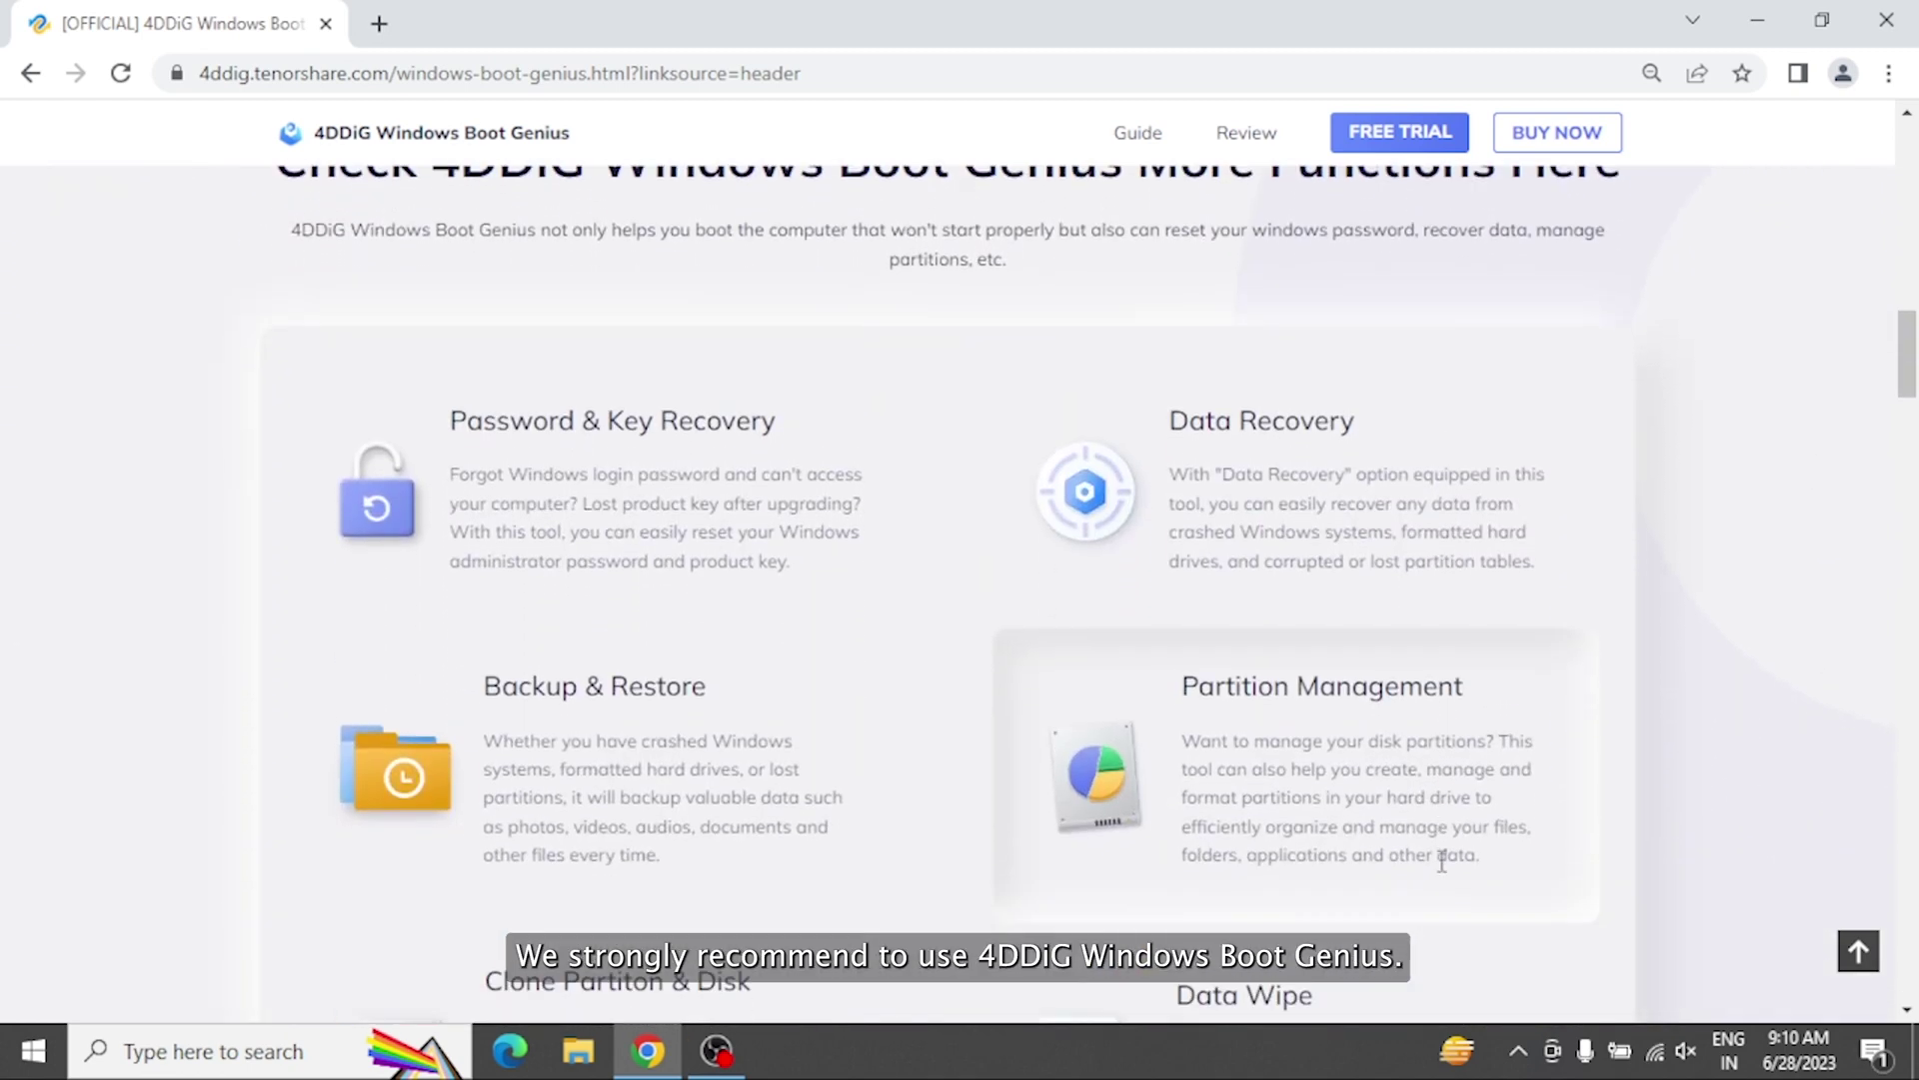
scroll(1441, 861, down, 1)
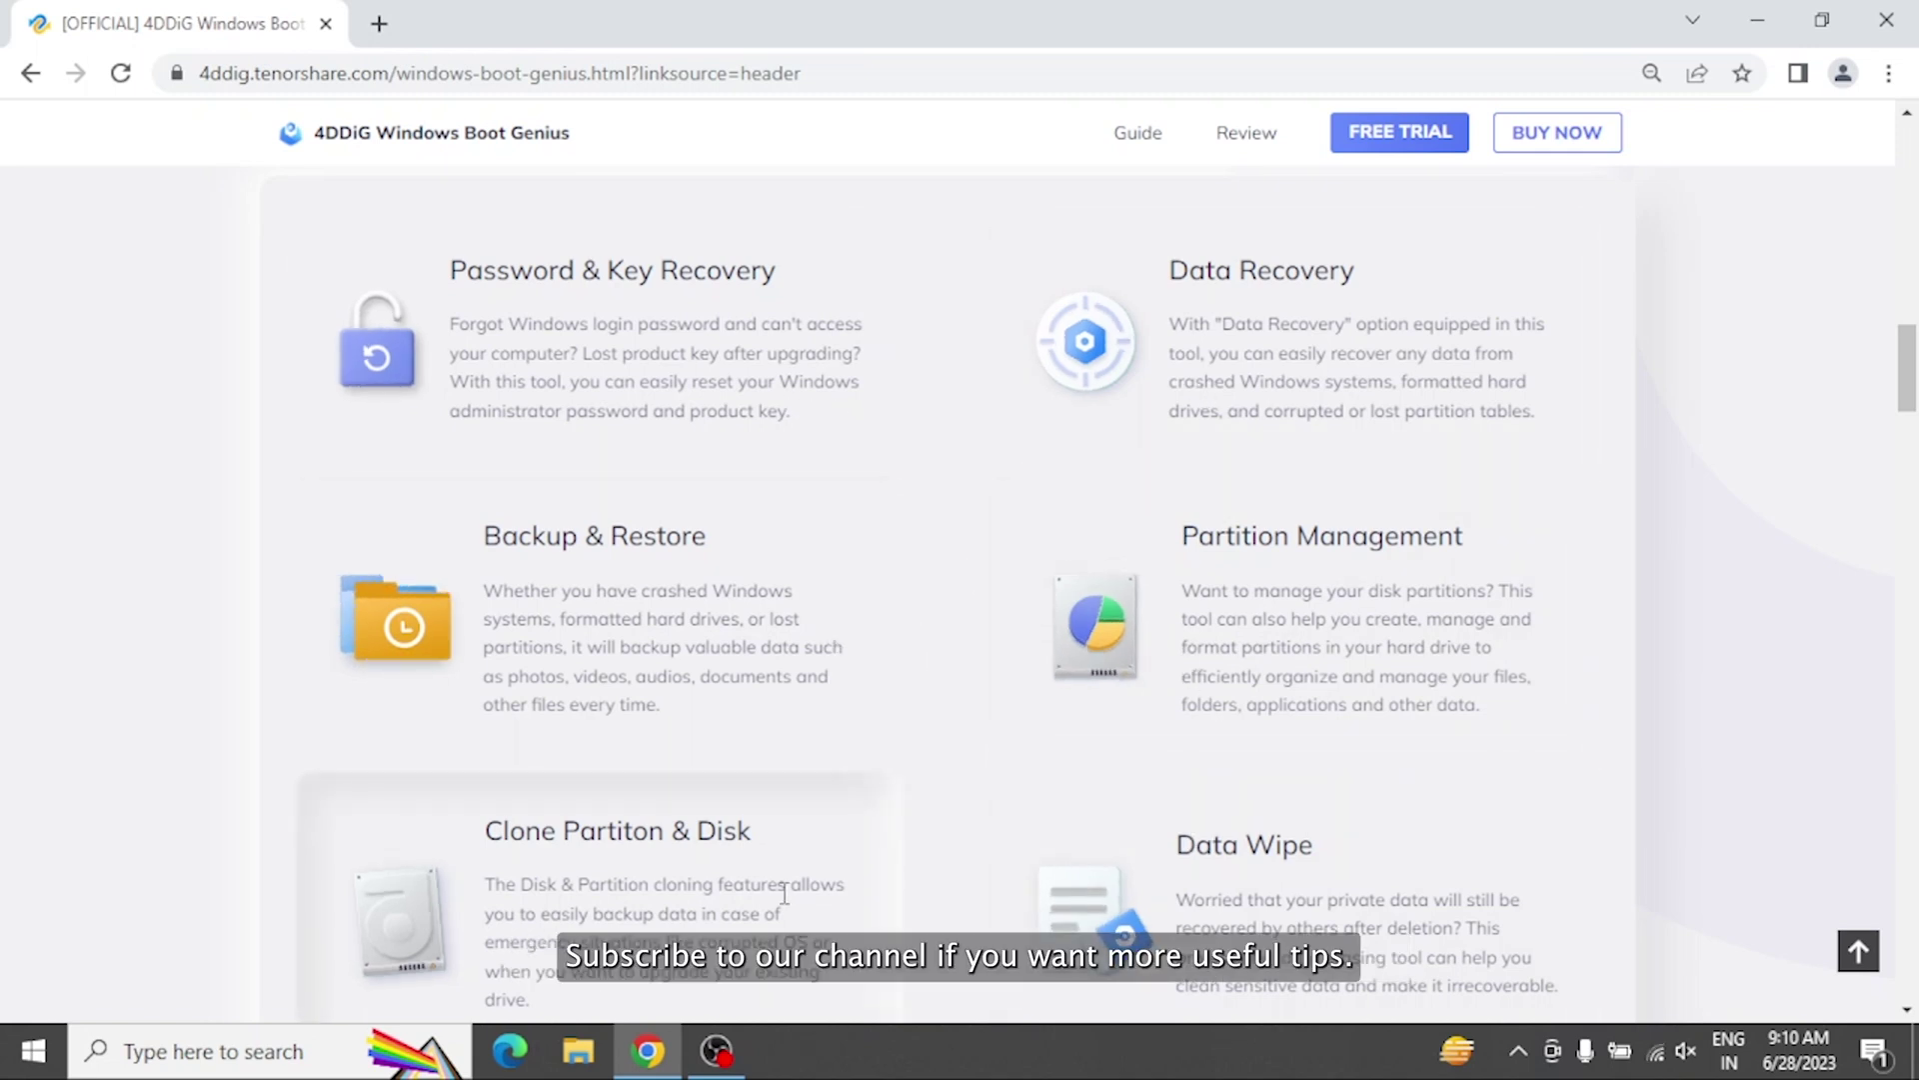
scroll(783, 894, down, 2)
scroll(783, 893, down, 2)
scroll(783, 894, down, 1)
scroll(782, 894, down, 2)
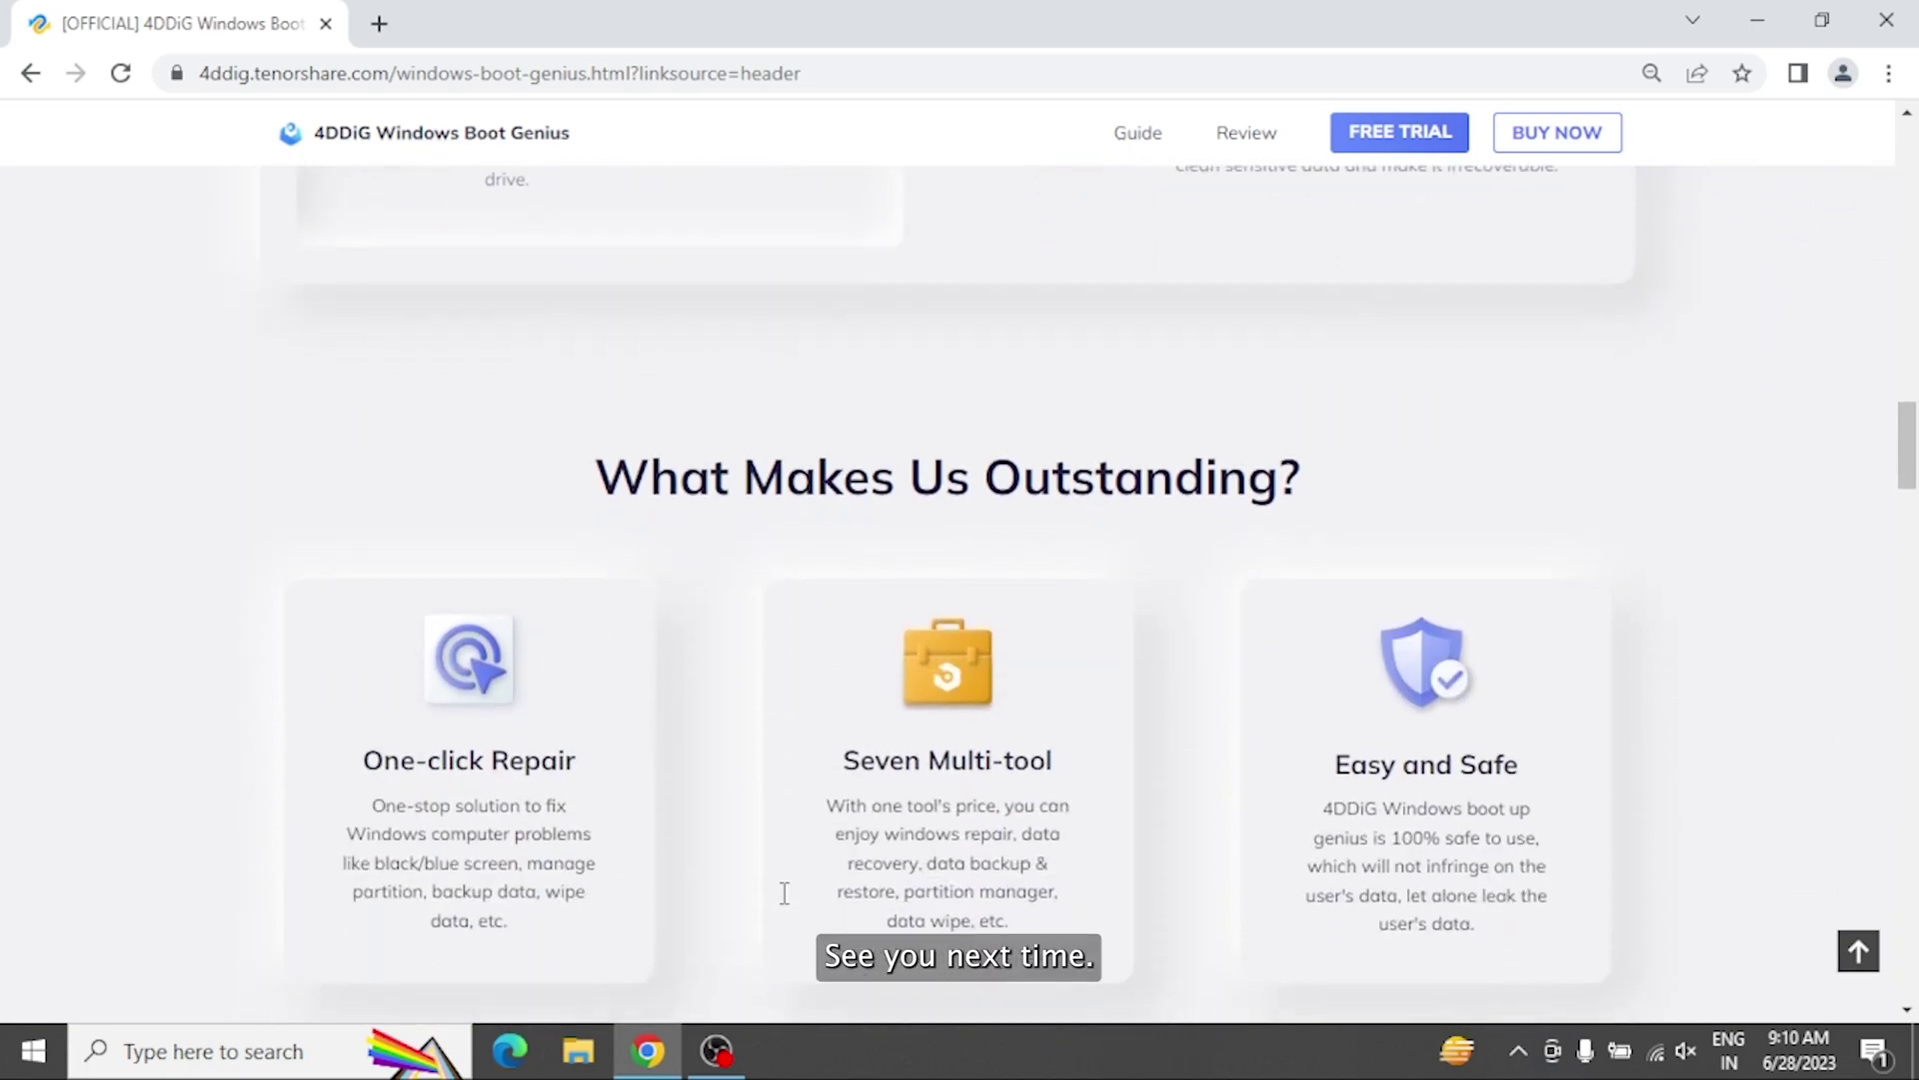